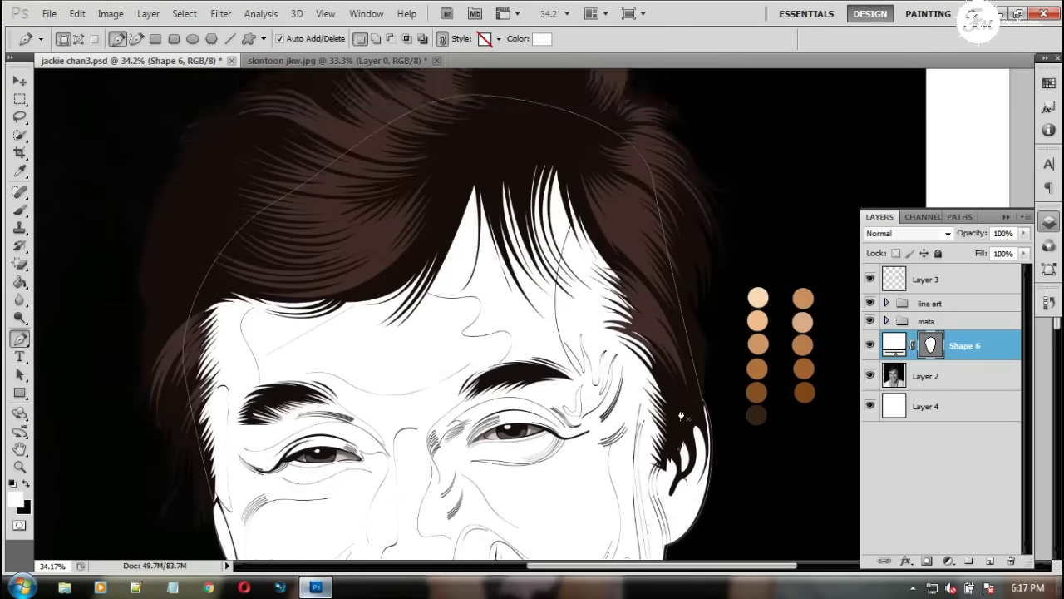
Pan the canvas so the whole traced face shape is in view
{"action": "left_click_drag", "start_coordinate": [679, 335], "coordinate": [711, 316]}
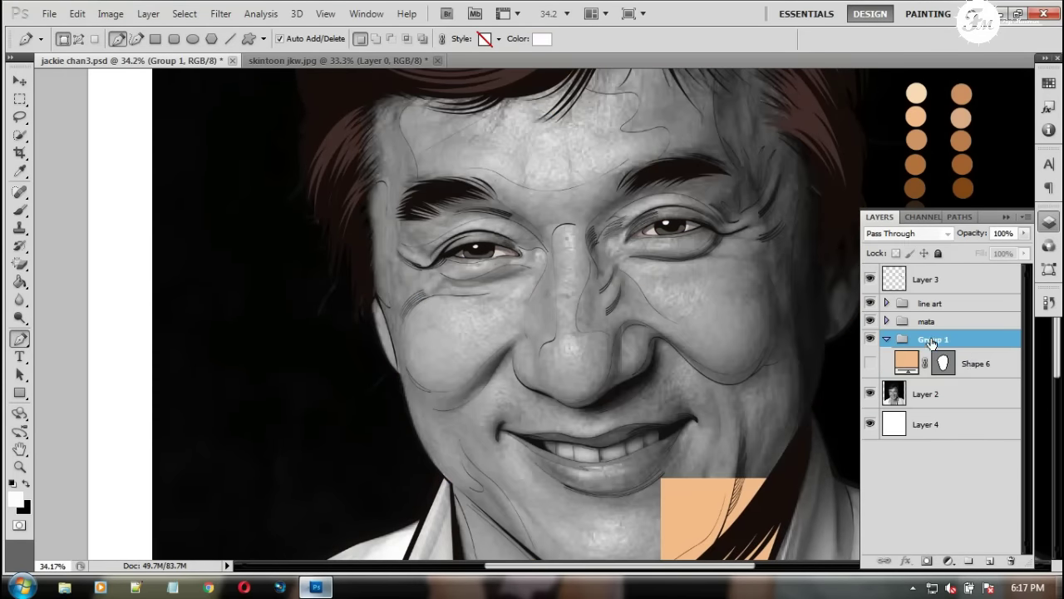
Outline the nose with Shape 7 and clip it to the face colour
{"action": "scroll", "coordinate": [582, 291], "scroll_direction": "up", "scroll_amount": 5}
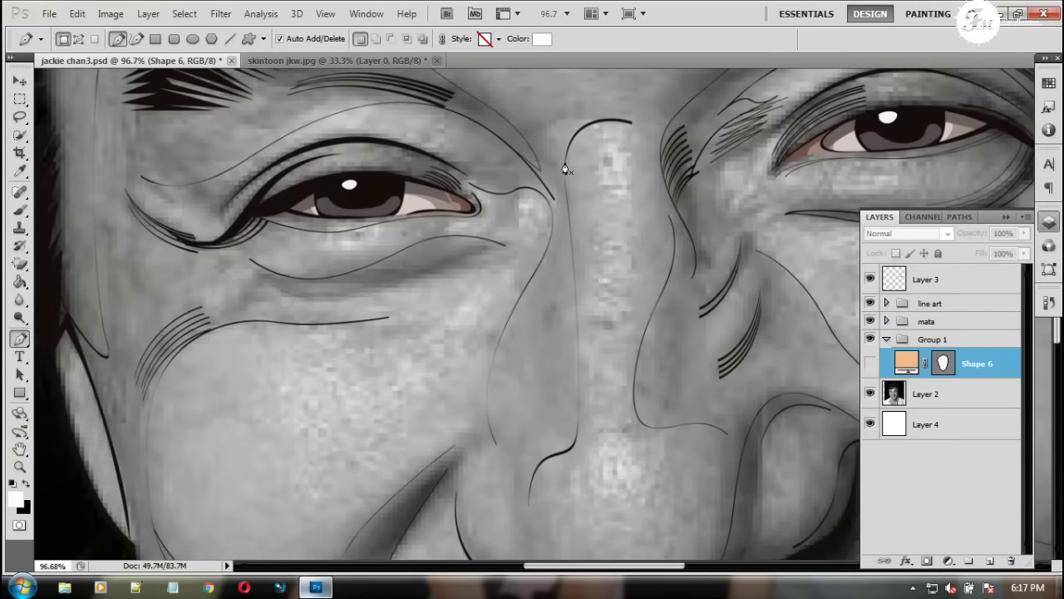
{"action": "left_click", "coordinate": [566, 166]}
{"action": "left_click", "coordinate": [633, 121]}
{"action": "left_click", "coordinate": [665, 200]}
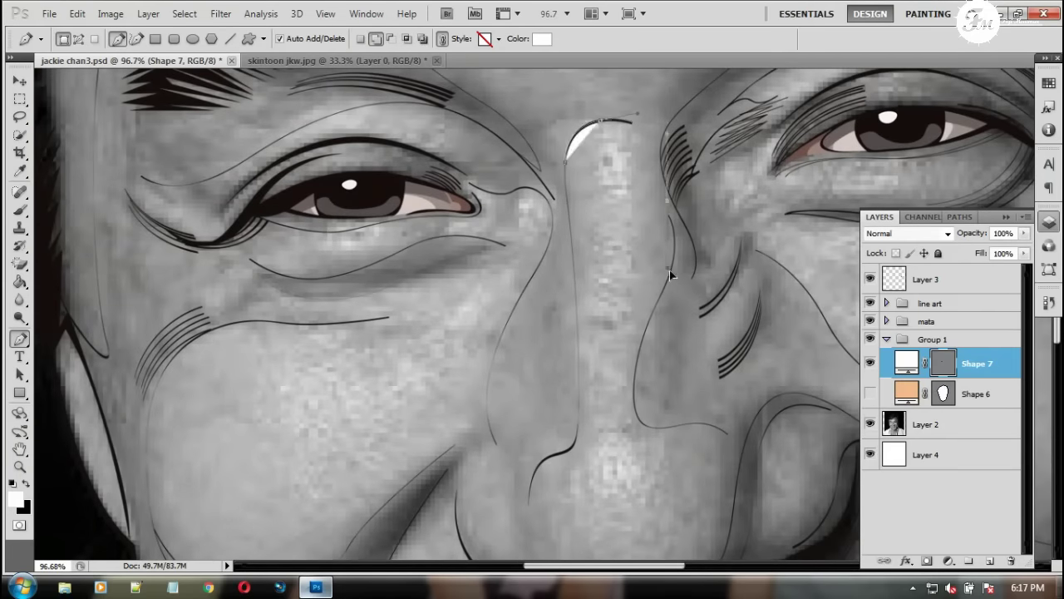
{"action": "left_click", "coordinate": [675, 275]}
{"action": "left_click", "coordinate": [652, 308]}
{"action": "left_click", "coordinate": [640, 349]}
{"action": "left_click", "coordinate": [629, 391]}
{"action": "left_click", "coordinate": [672, 426]}
{"action": "left_click", "coordinate": [715, 420]}
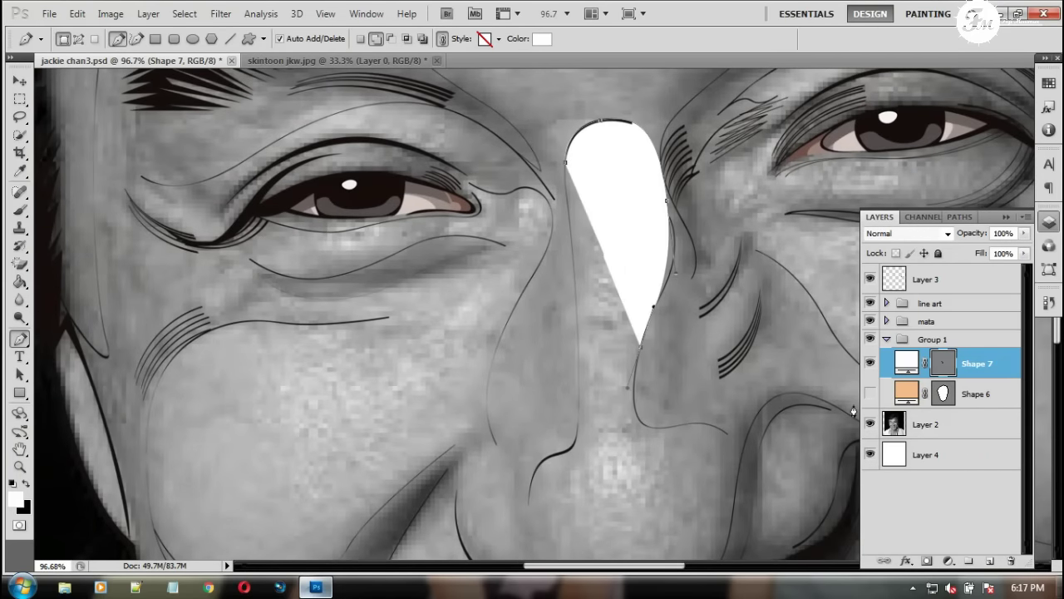
{"action": "left_click", "coordinate": [901, 378], "text": "alt"}
Trace a curved outline along the brow and across the forehead to the hairline
{"action": "scroll", "coordinate": [775, 394], "scroll_direction": "down", "scroll_amount": 3}
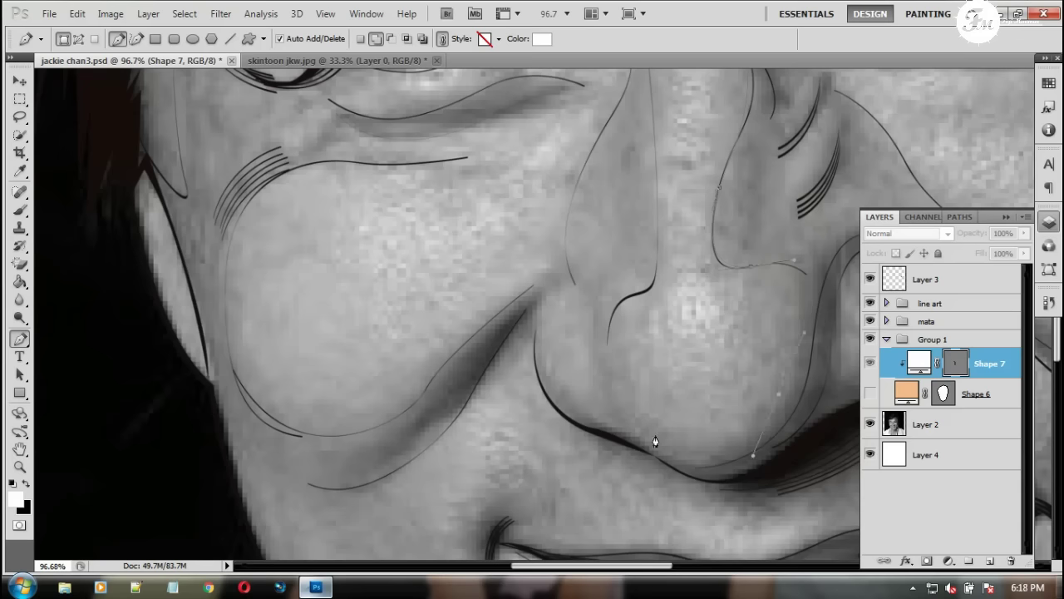
{"action": "scroll", "coordinate": [651, 293], "scroll_direction": "up", "scroll_amount": 3}
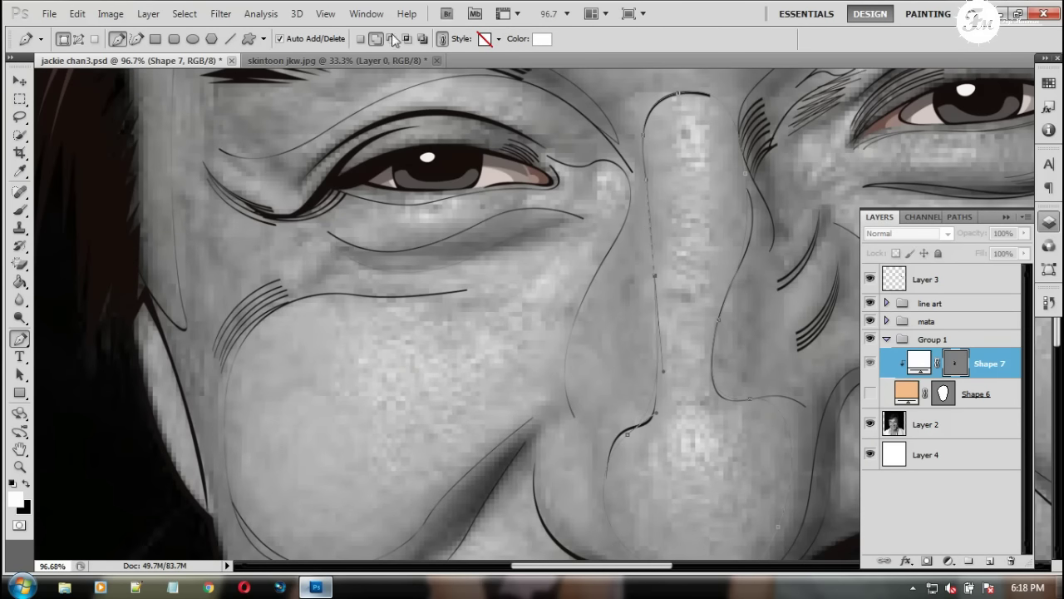
{"action": "scroll", "coordinate": [642, 121], "scroll_direction": "down", "scroll_amount": 1}
{"action": "scroll", "coordinate": [630, 265], "scroll_direction": "down", "scroll_amount": 4}
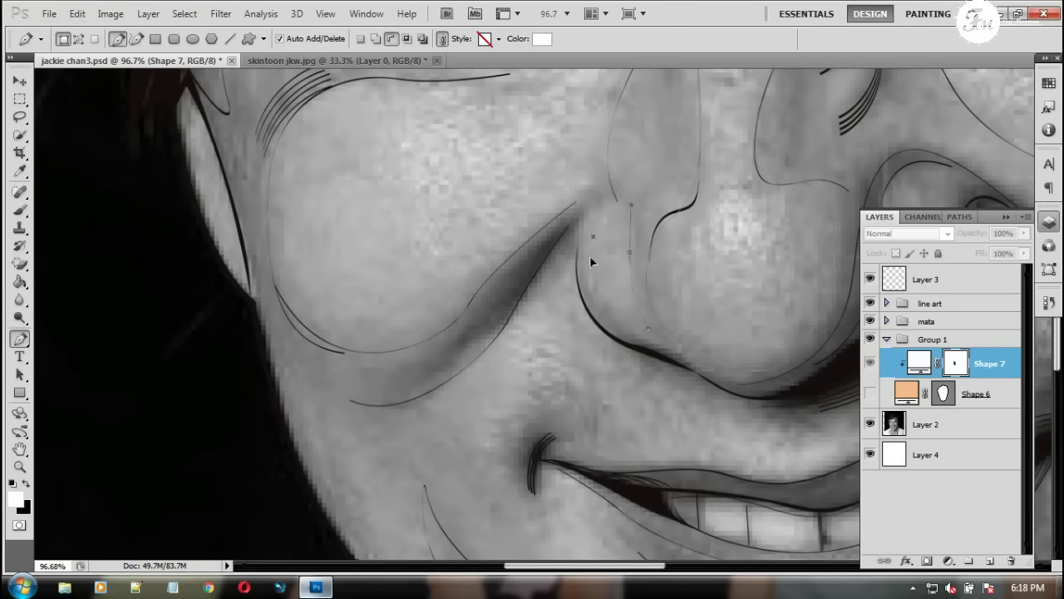
{"action": "scroll", "coordinate": [706, 340], "scroll_direction": "up", "scroll_amount": 3}
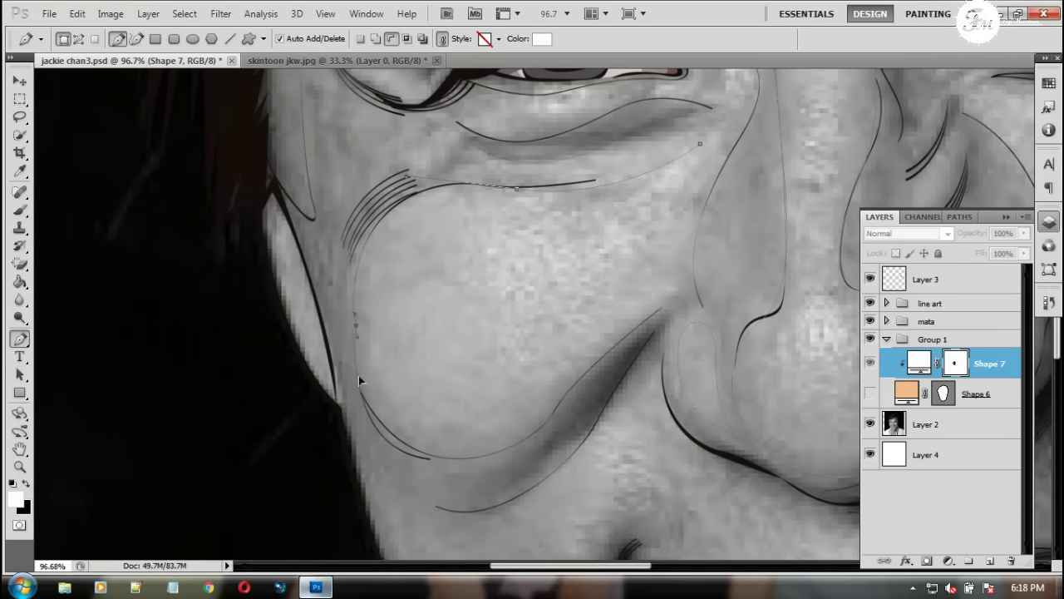
{"action": "scroll", "coordinate": [665, 316], "scroll_direction": "up", "scroll_amount": 3}
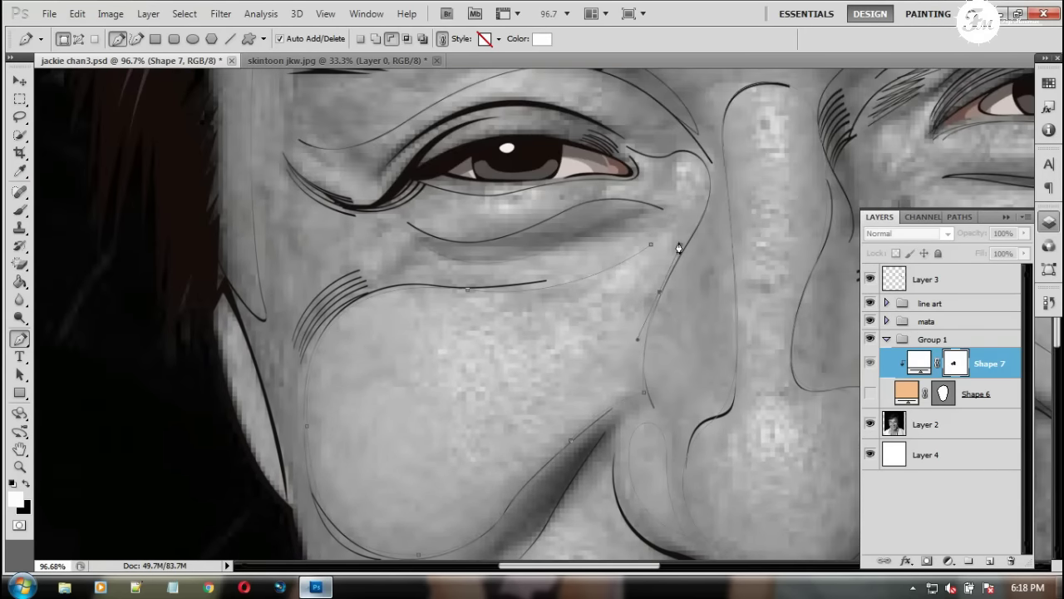
{"action": "scroll", "coordinate": [499, 373], "scroll_direction": "up", "scroll_amount": 2}
{"action": "scroll", "coordinate": [507, 395], "scroll_direction": "up", "scroll_amount": 4}
{"action": "left_click_drag", "start_coordinate": [507, 395], "coordinate": [520, 420]}
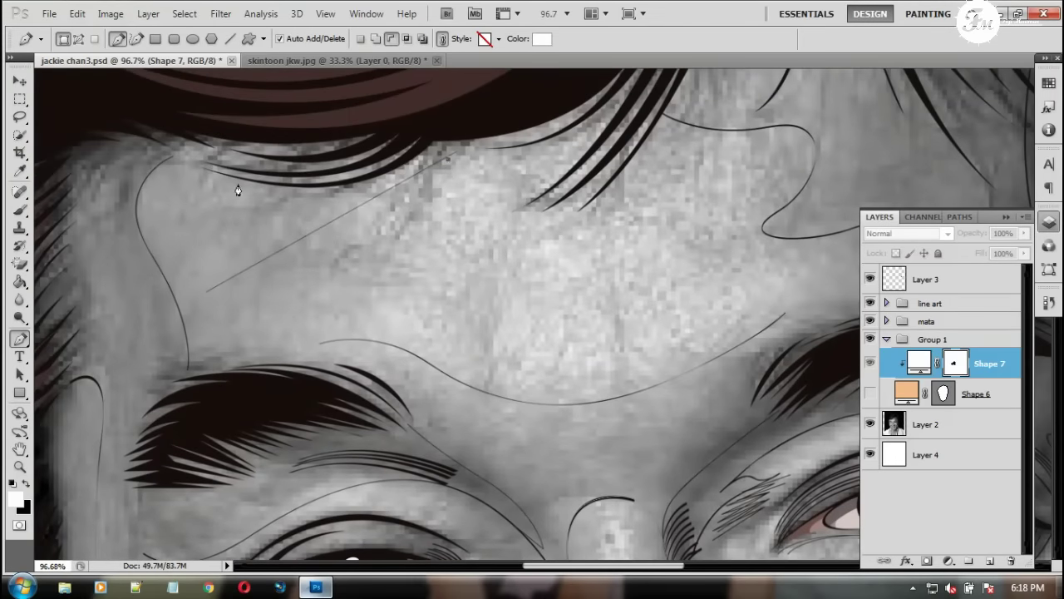
{"action": "mouse_move", "coordinate": [674, 363]}
{"action": "left_mouse_down"}
{"action": "mouse_move", "coordinate": [764, 326]}
{"action": "mouse_move", "coordinate": [719, 337]}
{"action": "left_mouse_up"}
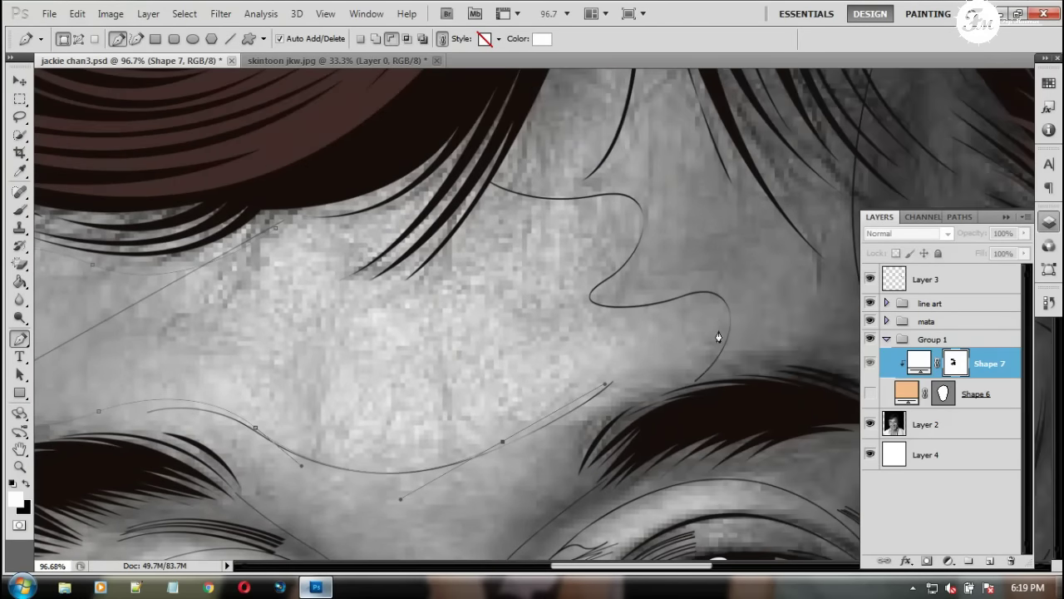
{"action": "mouse_move", "coordinate": [388, 288]}
{"action": "left_mouse_down"}
{"action": "mouse_move", "coordinate": [304, 308]}
{"action": "mouse_move", "coordinate": [287, 290]}
{"action": "left_mouse_up"}
{"action": "left_click", "coordinate": [327, 288], "text": "alt"}
{"action": "left_click_drag", "start_coordinate": [434, 178], "coordinate": [470, 115]}
Add curved anchors under the eye and around the mouth
{"action": "scroll", "coordinate": [514, 273], "scroll_direction": "down", "scroll_amount": 5}
{"action": "left_click_drag", "start_coordinate": [486, 234], "coordinate": [398, 219]}
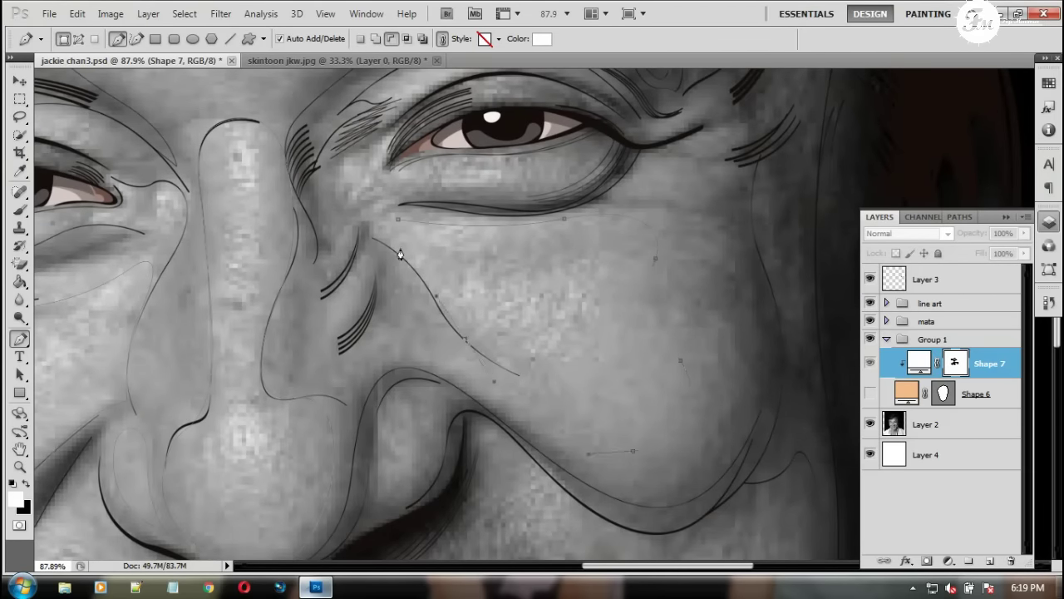
{"action": "left_click_drag", "start_coordinate": [399, 225], "coordinate": [475, 356]}
{"action": "scroll", "coordinate": [459, 408], "scroll_direction": "down", "scroll_amount": 5}
{"action": "scroll", "coordinate": [447, 297], "scroll_direction": "down", "scroll_amount": 5}
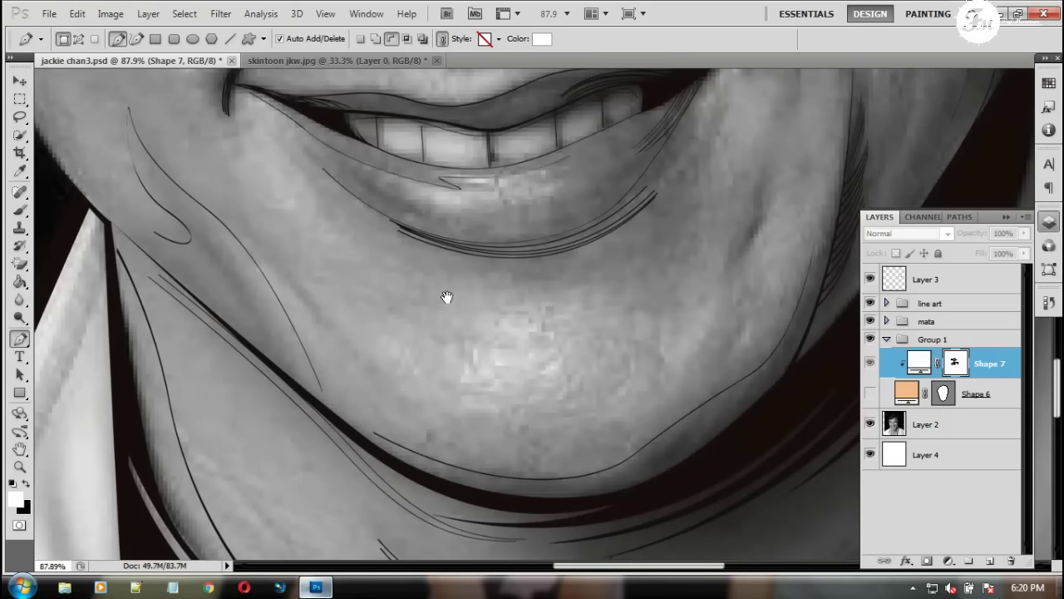
{"action": "mouse_move", "coordinate": [374, 317]}
{"action": "left_mouse_down"}
{"action": "mouse_move", "coordinate": [422, 348]}
{"action": "mouse_move", "coordinate": [498, 341]}
{"action": "left_mouse_up"}
{"action": "scroll", "coordinate": [400, 281], "scroll_direction": "up", "scroll_amount": 5}
{"action": "scroll", "coordinate": [506, 385], "scroll_direction": "up", "scroll_amount": 3}
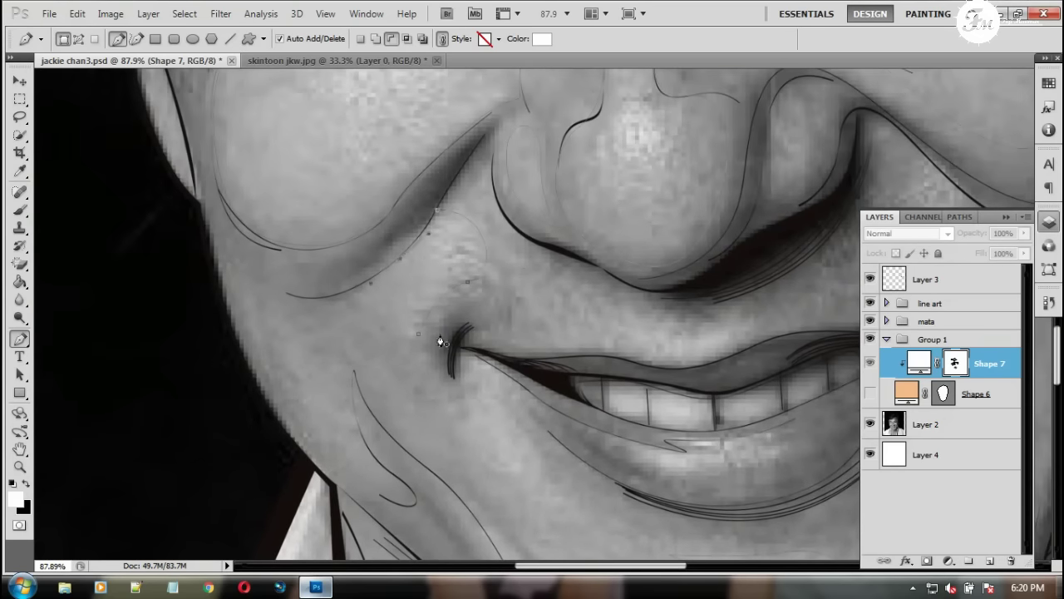
{"action": "scroll", "coordinate": [458, 354], "scroll_direction": "right", "scroll_amount": 3}
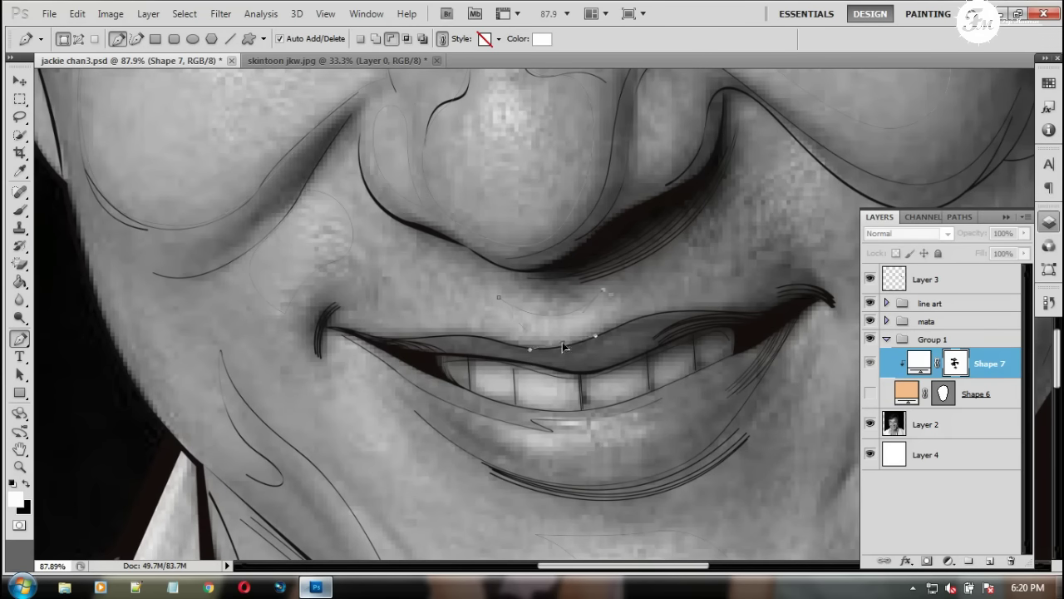
{"action": "scroll", "coordinate": [562, 341], "scroll_direction": "down", "scroll_amount": 2}
{"action": "scroll", "coordinate": [535, 407], "scroll_direction": "down", "scroll_amount": 2}
{"action": "scroll", "coordinate": [536, 406], "scroll_direction": "down", "scroll_amount": 1}
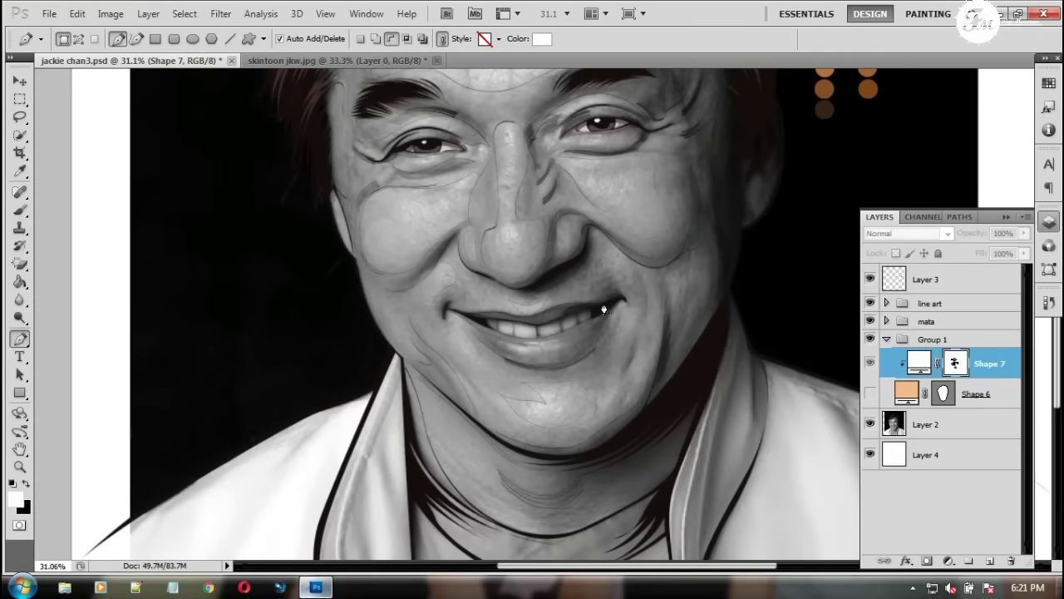
Give Shape 7 a darker tan fill over the peach face, then hide the peach face again
{"action": "left_click", "coordinate": [870, 393]}
{"action": "scroll", "coordinate": [555, 334], "scroll_direction": "down", "scroll_amount": 1}
{"action": "double_click", "coordinate": [919, 363]}
{"action": "left_click", "coordinate": [1044, 375]}
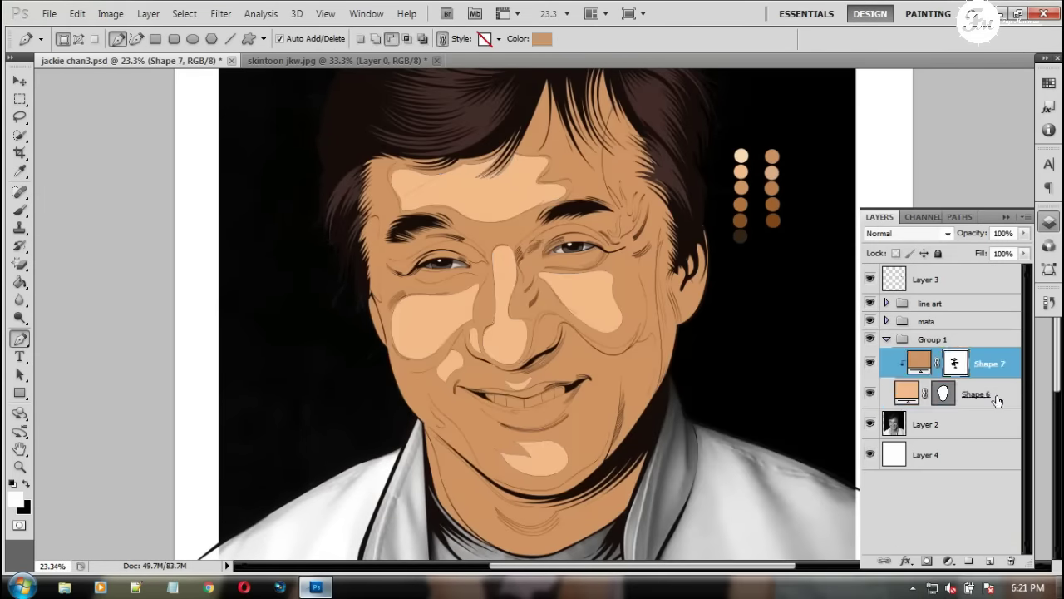
{"action": "left_click", "coordinate": [997, 400]}
{"action": "scroll", "coordinate": [469, 404], "scroll_direction": "down", "scroll_amount": 1}
{"action": "scroll", "coordinate": [499, 375], "scroll_direction": "up", "scroll_amount": 1}
{"action": "scroll", "coordinate": [556, 357], "scroll_direction": "up", "scroll_amount": 1}
Select the peach face shape and place the first two anchors of Shape 8 on the forehead
{"action": "left_click", "coordinate": [870, 393]}
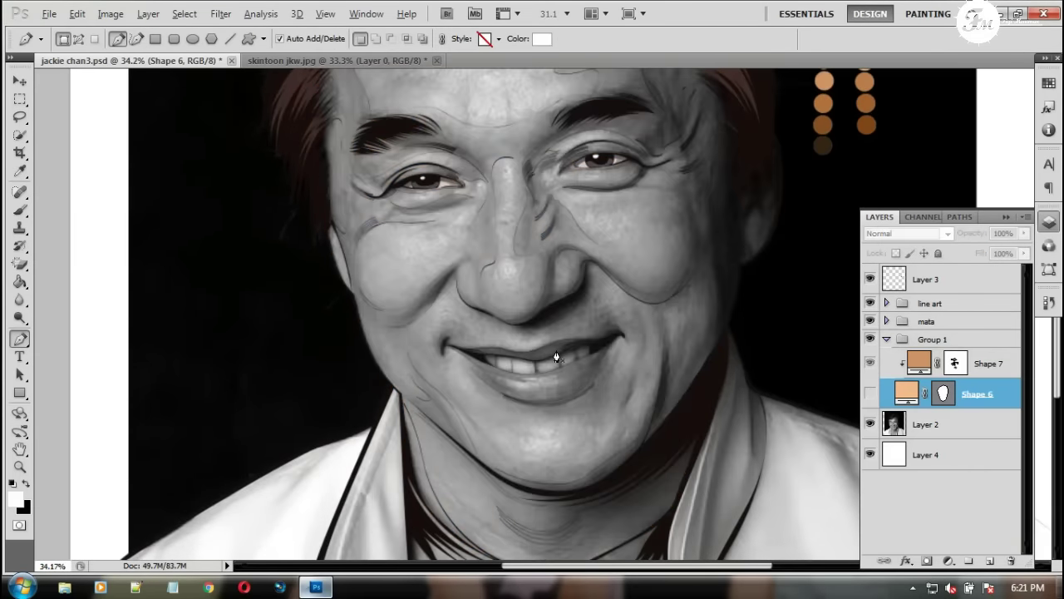
{"action": "scroll", "coordinate": [556, 358], "scroll_direction": "up", "scroll_amount": 2}
{"action": "scroll", "coordinate": [375, 247], "scroll_direction": "up", "scroll_amount": 2}
{"action": "scroll", "coordinate": [475, 257], "scroll_direction": "up", "scroll_amount": 2}
{"action": "scroll", "coordinate": [424, 349], "scroll_direction": "up", "scroll_amount": 1}
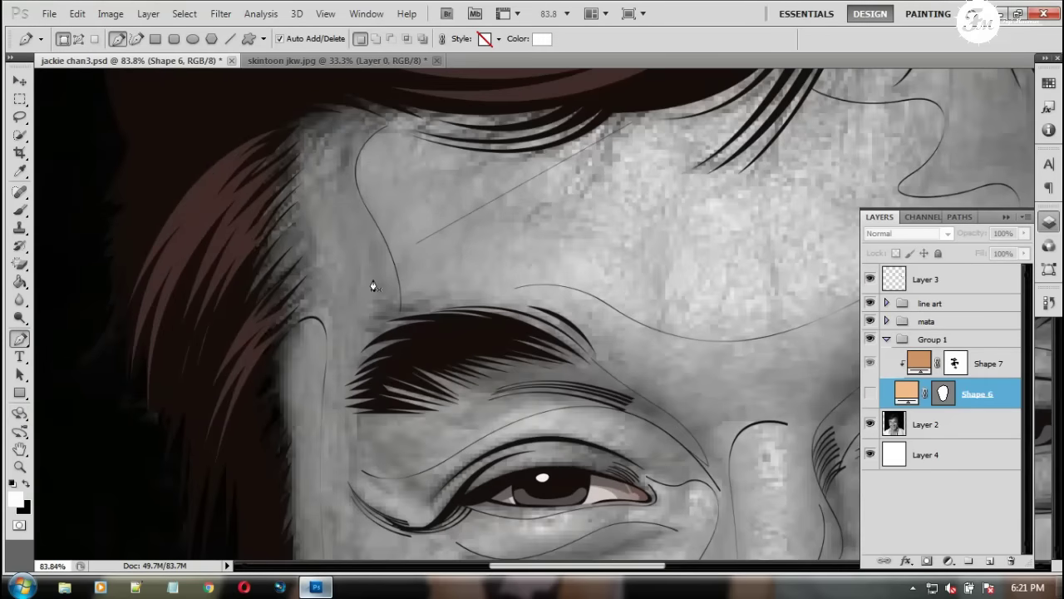
{"action": "left_click", "coordinate": [422, 107]}
{"action": "left_click", "coordinate": [359, 183]}
{"action": "scroll", "coordinate": [401, 324], "scroll_direction": "down", "scroll_amount": 3}
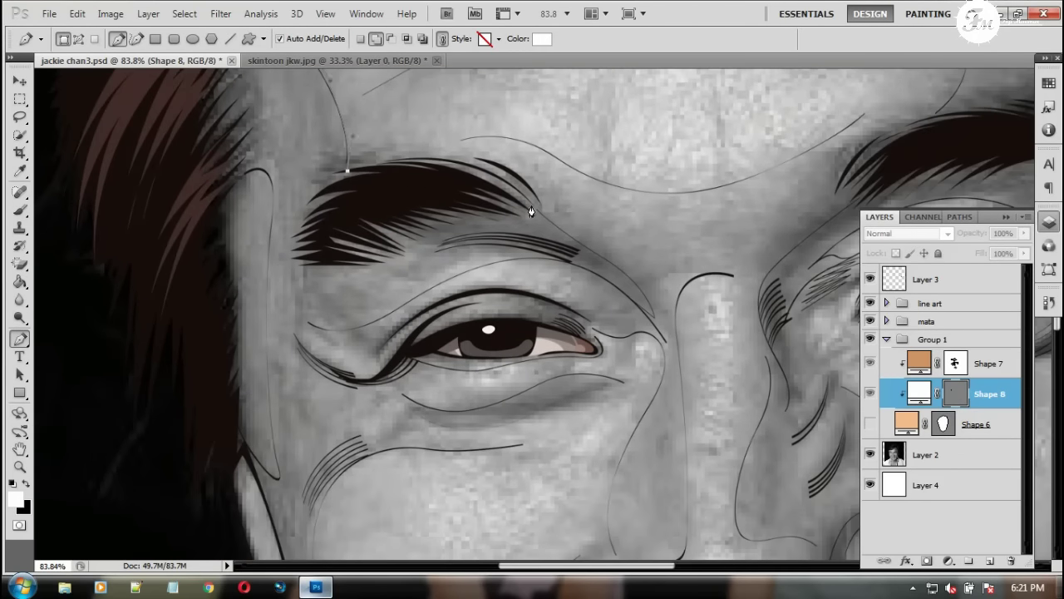
Curve Shape 8's outline past the eye, eyebrow, inner eye corner and cheek
{"action": "left_click_drag", "start_coordinate": [671, 344], "coordinate": [743, 547]}
{"action": "left_click_drag", "start_coordinate": [486, 175], "coordinate": [408, 140]}
{"action": "scroll", "coordinate": [647, 298], "scroll_direction": "down", "scroll_amount": 3}
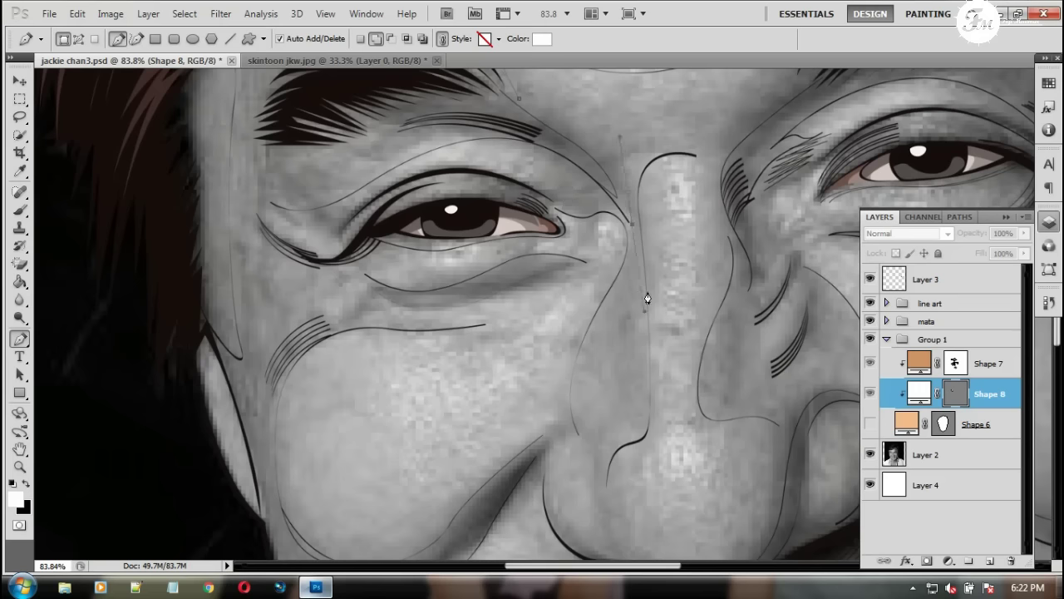
{"action": "scroll", "coordinate": [613, 256], "scroll_direction": "up", "scroll_amount": 1}
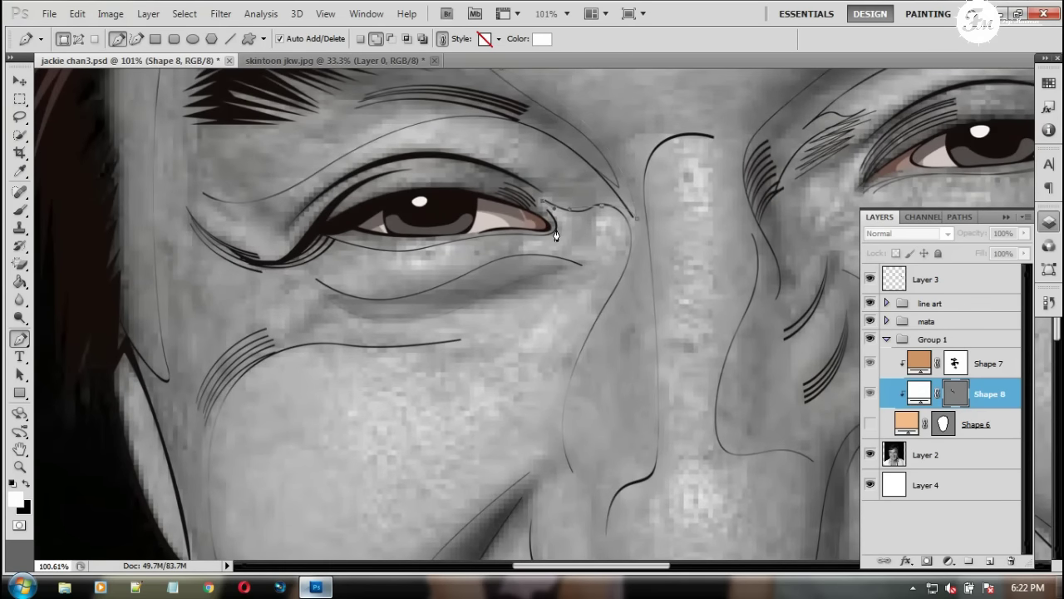
{"action": "scroll", "coordinate": [600, 291], "scroll_direction": "down", "scroll_amount": 3}
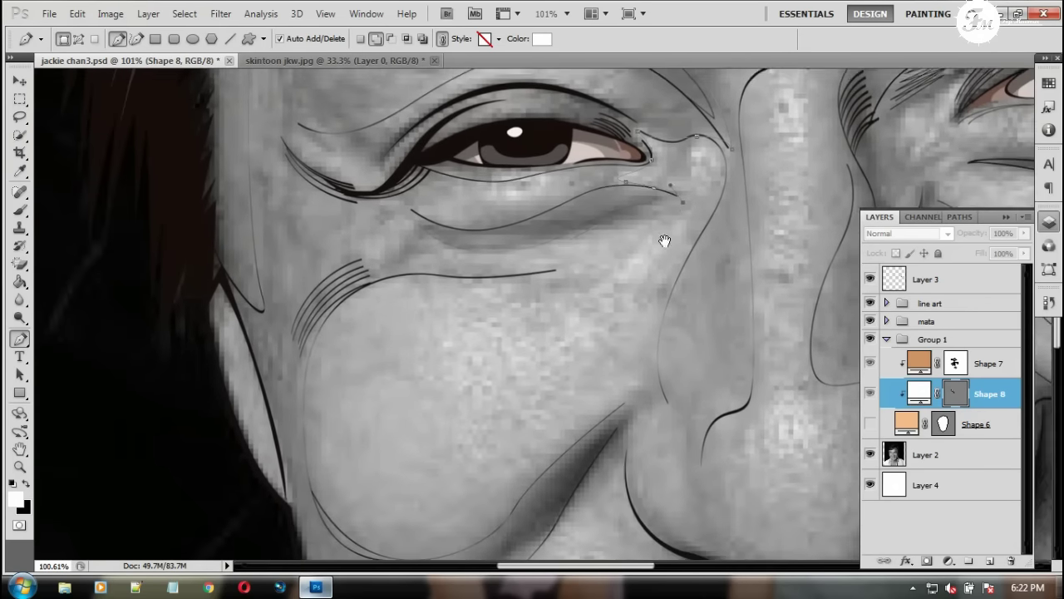
{"action": "left_click_drag", "start_coordinate": [612, 215], "coordinate": [565, 241]}
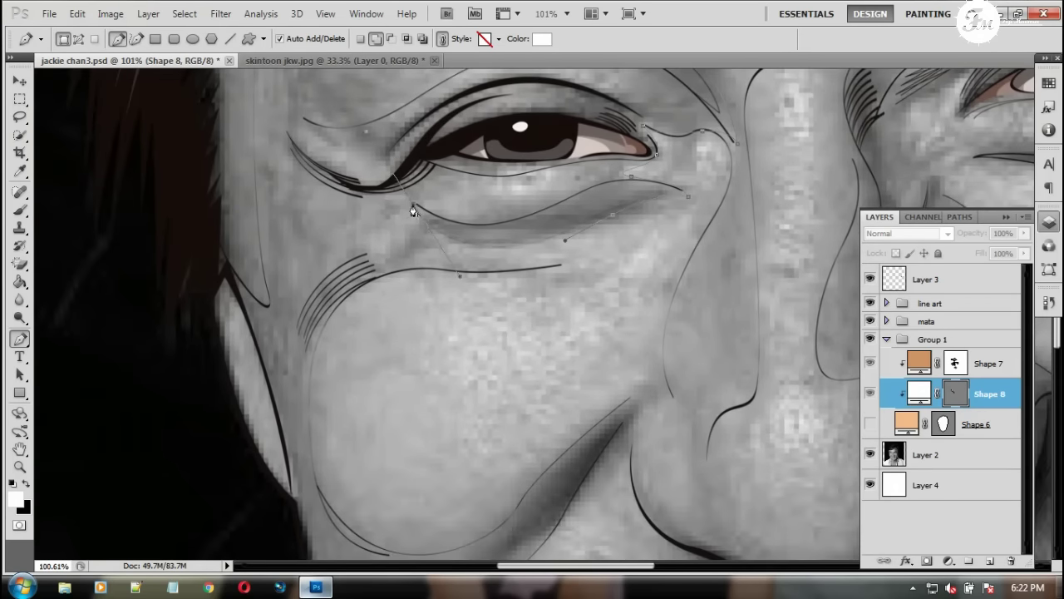
{"action": "scroll", "coordinate": [414, 212], "scroll_direction": "down", "scroll_amount": 3}
{"action": "scroll", "coordinate": [373, 223], "scroll_direction": "down", "scroll_amount": 1}
{"action": "left_click_drag", "start_coordinate": [363, 299], "coordinate": [356, 414]}
Extend the outline down the nasal fold and back up the cheek
{"action": "left_click_drag", "start_coordinate": [403, 444], "coordinate": [390, 322]}
{"action": "left_click_drag", "start_coordinate": [687, 328], "coordinate": [576, 237]}
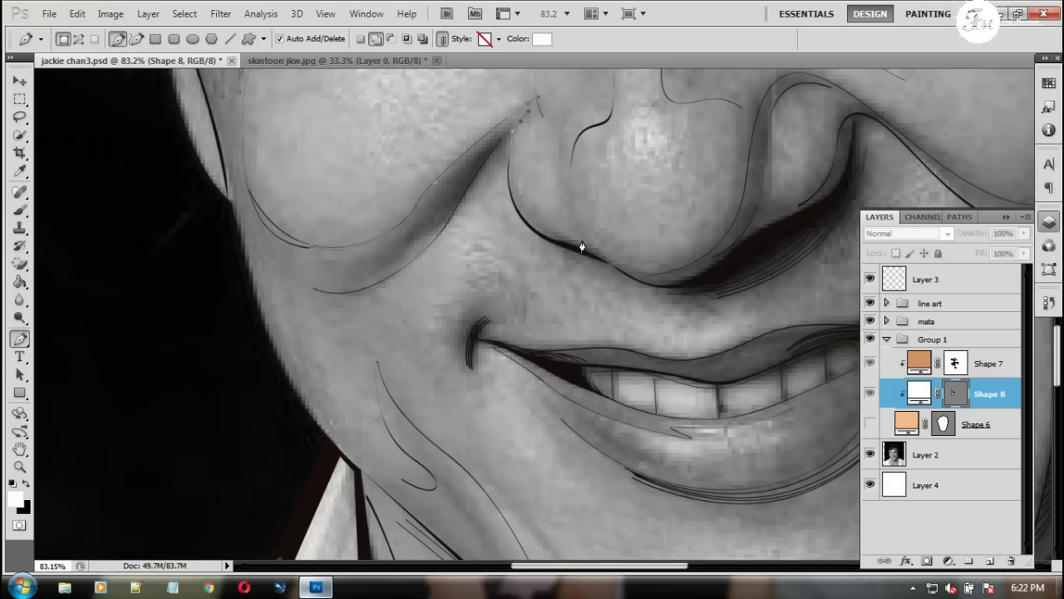
{"action": "scroll", "coordinate": [581, 220], "scroll_direction": "up", "scroll_amount": 1}
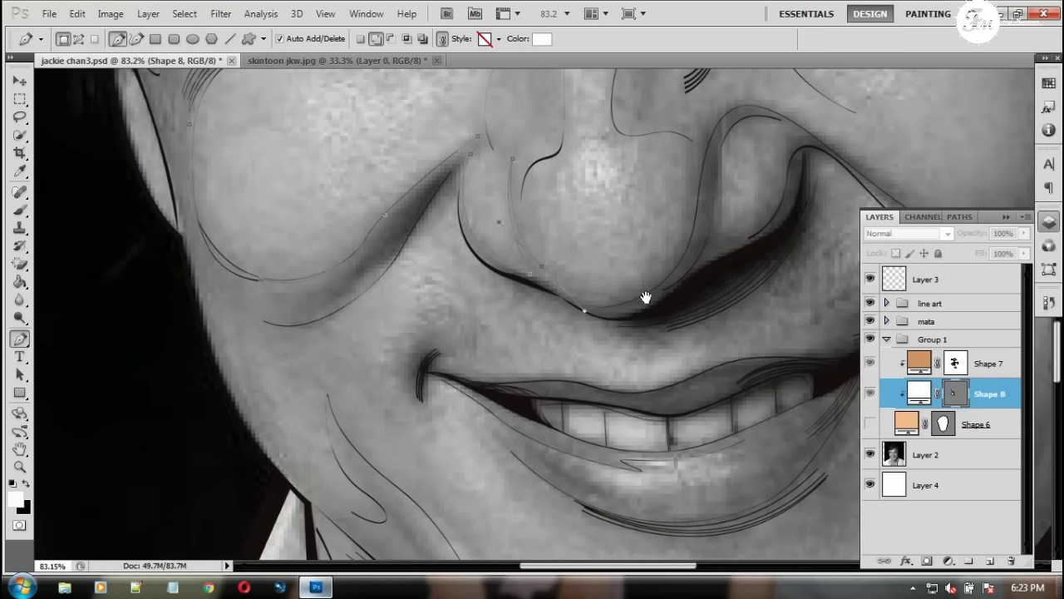
{"action": "scroll", "coordinate": [646, 297], "scroll_direction": "up", "scroll_amount": 3}
{"action": "left_click_drag", "start_coordinate": [486, 423], "coordinate": [516, 331]}
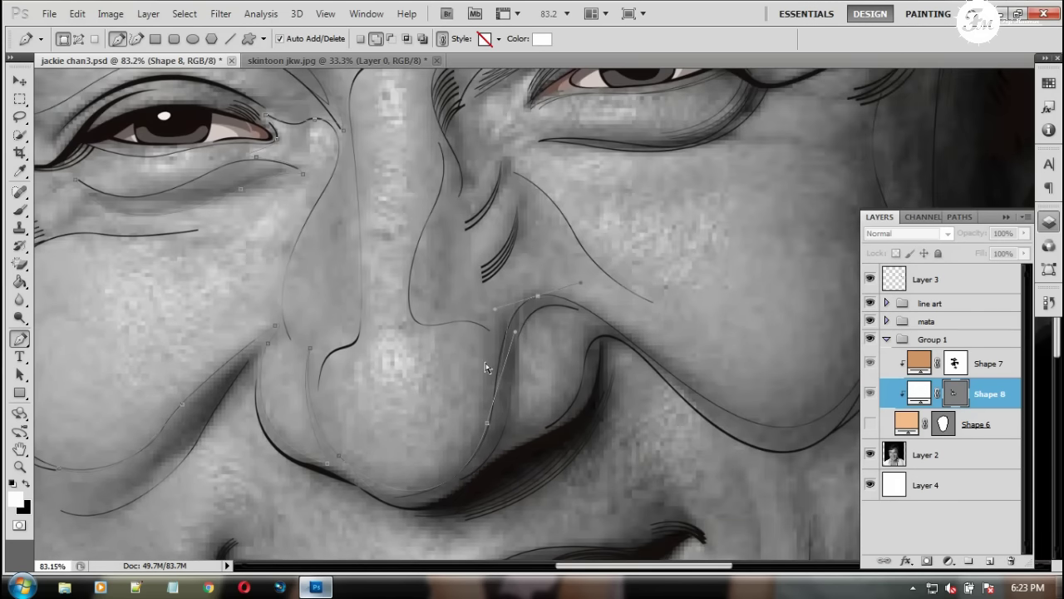
{"action": "left_click_drag", "start_coordinate": [451, 476], "coordinate": [487, 454]}
{"action": "left_click_drag", "start_coordinate": [629, 341], "coordinate": [374, 391]}
{"action": "left_click_drag", "start_coordinate": [536, 477], "coordinate": [632, 418]}
{"action": "left_click_drag", "start_coordinate": [618, 359], "coordinate": [621, 280]}
{"action": "mouse_move", "coordinate": [588, 226]}
{"action": "left_mouse_down"}
{"action": "mouse_move", "coordinate": [585, 199]}
{"action": "mouse_move", "coordinate": [533, 269]}
{"action": "mouse_move", "coordinate": [610, 216]}
{"action": "left_mouse_up"}
{"action": "left_click", "coordinate": [589, 169]}
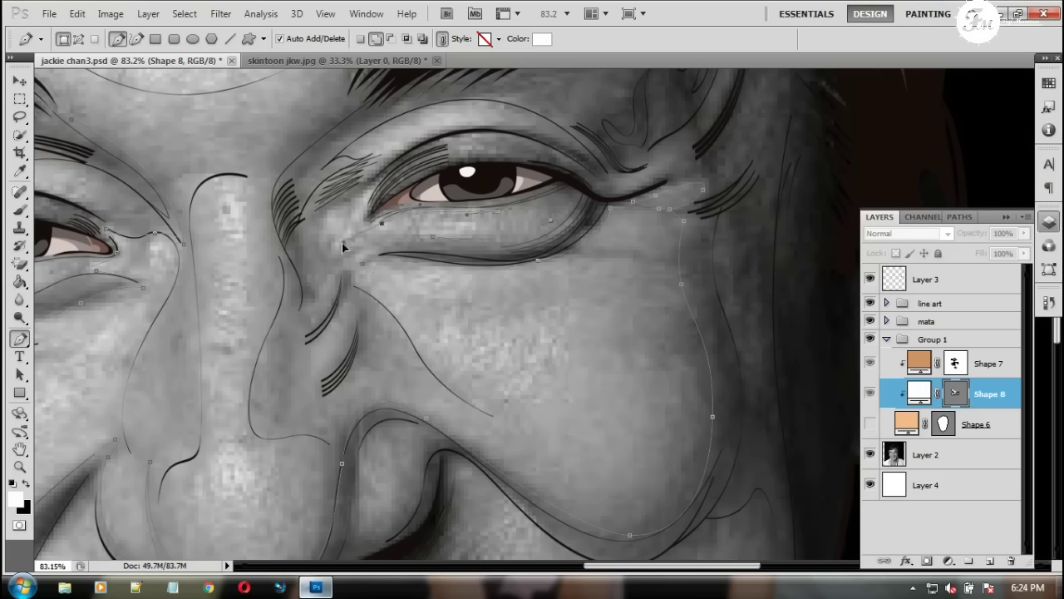
Trace the outline along the hair edge across the forehead
{"action": "mouse_move", "coordinate": [327, 224]}
{"action": "left_mouse_down"}
{"action": "mouse_move", "coordinate": [385, 208]}
{"action": "mouse_move", "coordinate": [350, 249]}
{"action": "left_mouse_up"}
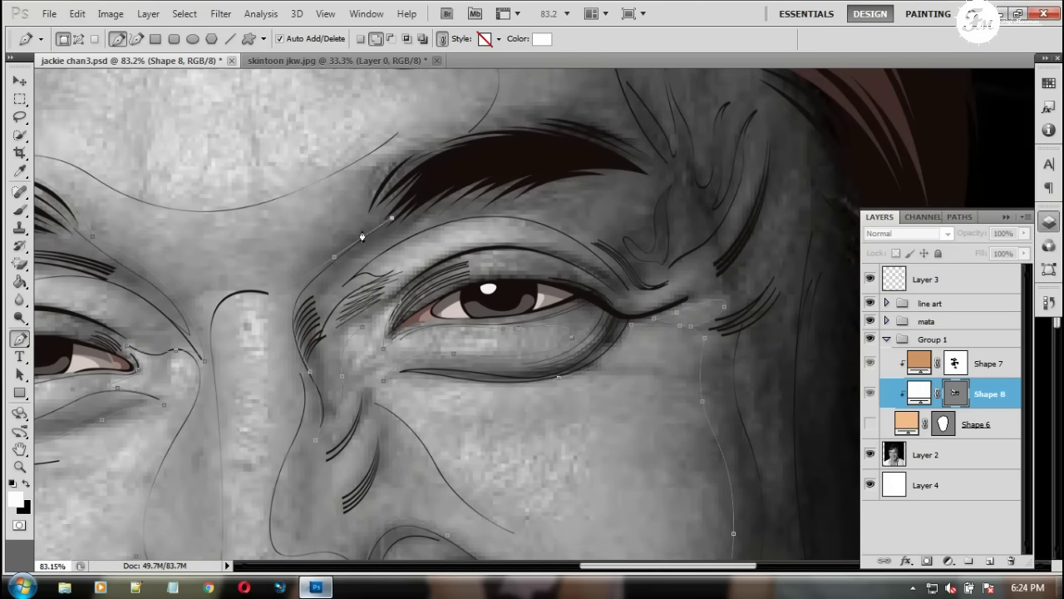
{"action": "scroll", "coordinate": [350, 249], "scroll_direction": "up", "scroll_amount": 3}
{"action": "scroll", "coordinate": [532, 241], "scroll_direction": "up", "scroll_amount": 1}
{"action": "scroll", "coordinate": [549, 275], "scroll_direction": "up", "scroll_amount": 3}
{"action": "scroll", "coordinate": [532, 266], "scroll_direction": "up", "scroll_amount": 3}
{"action": "left_click_drag", "start_coordinate": [524, 248], "coordinate": [450, 177]}
{"action": "left_click_drag", "start_coordinate": [455, 247], "coordinate": [492, 314]}
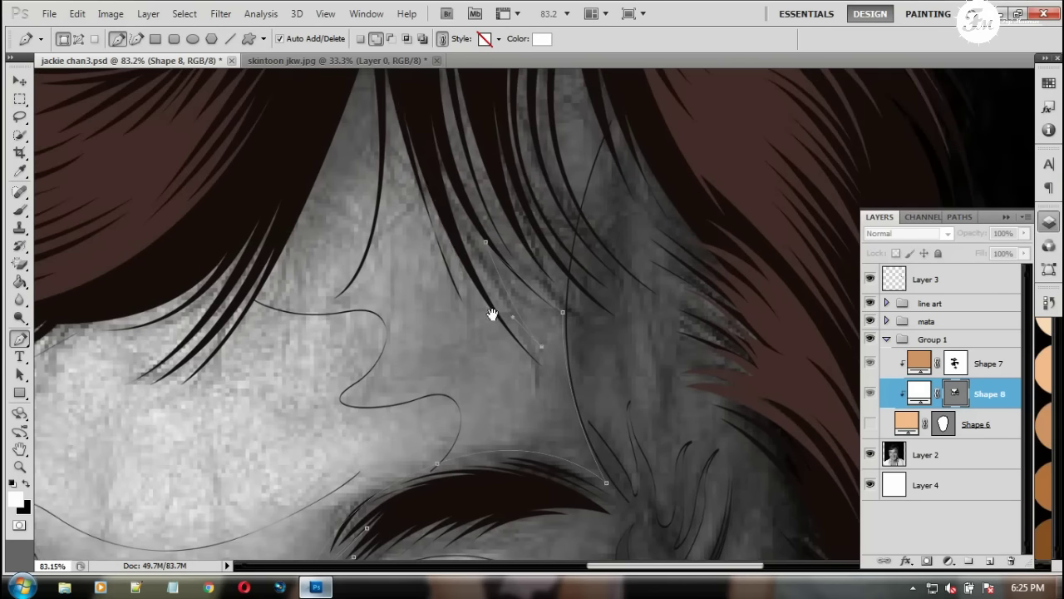
{"action": "left_click_drag", "start_coordinate": [431, 186], "coordinate": [392, 80]}
{"action": "left_click_drag", "start_coordinate": [425, 218], "coordinate": [475, 321]}
{"action": "left_click_drag", "start_coordinate": [428, 123], "coordinate": [445, 214]}
{"action": "left_click_drag", "start_coordinate": [420, 167], "coordinate": [430, 233]}
{"action": "scroll", "coordinate": [308, 400], "scroll_direction": "down", "scroll_amount": 3}
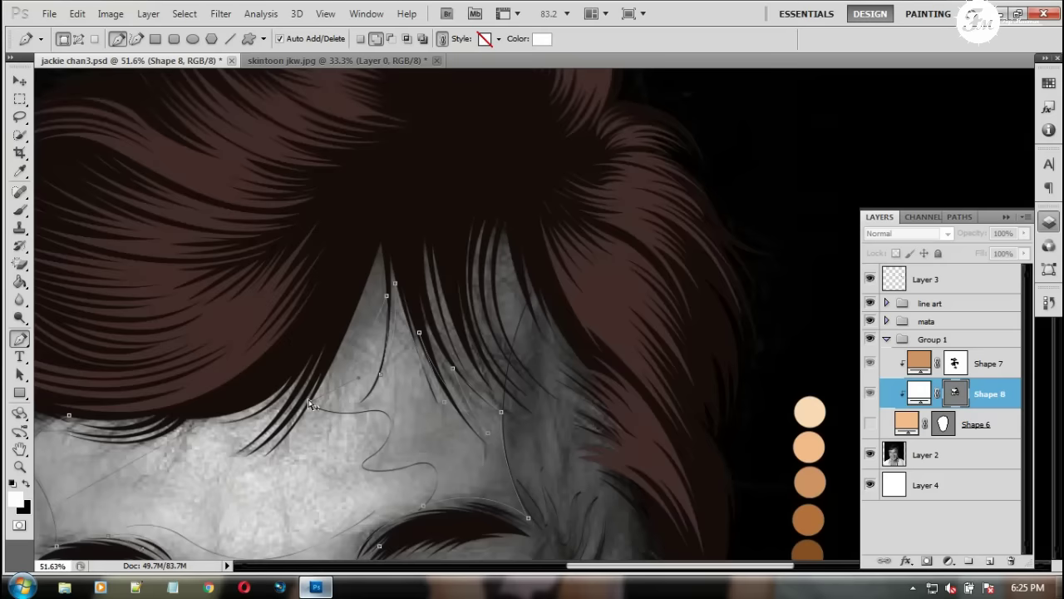
{"action": "left_click_drag", "start_coordinate": [308, 400], "coordinate": [316, 316]}
{"action": "left_click_drag", "start_coordinate": [442, 368], "coordinate": [442, 118]}
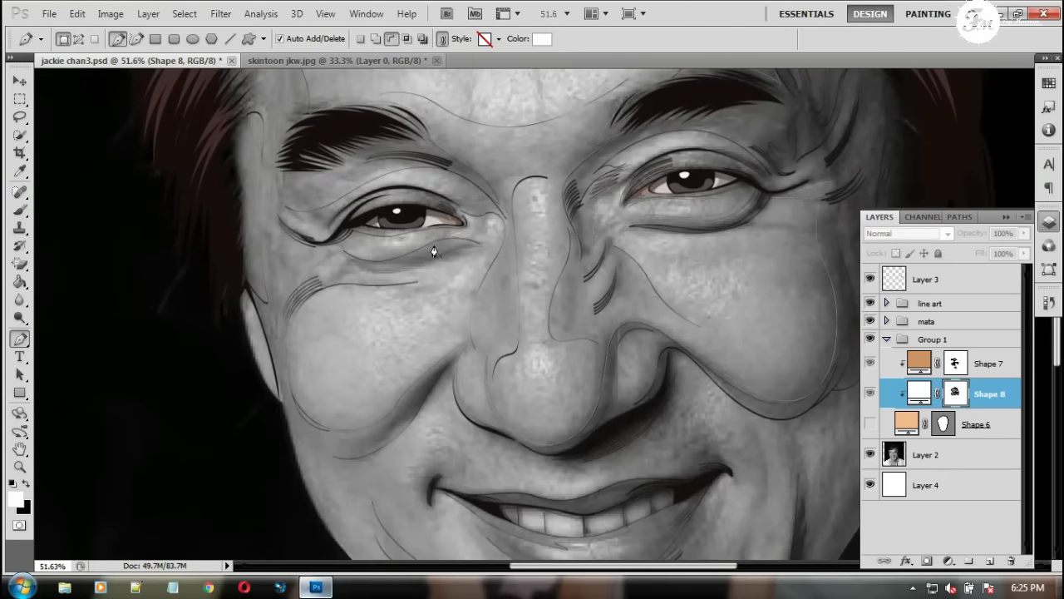
Add curved anchors to Shape 8 along the chin shading
{"action": "scroll", "coordinate": [397, 204], "scroll_direction": "up", "scroll_amount": 3}
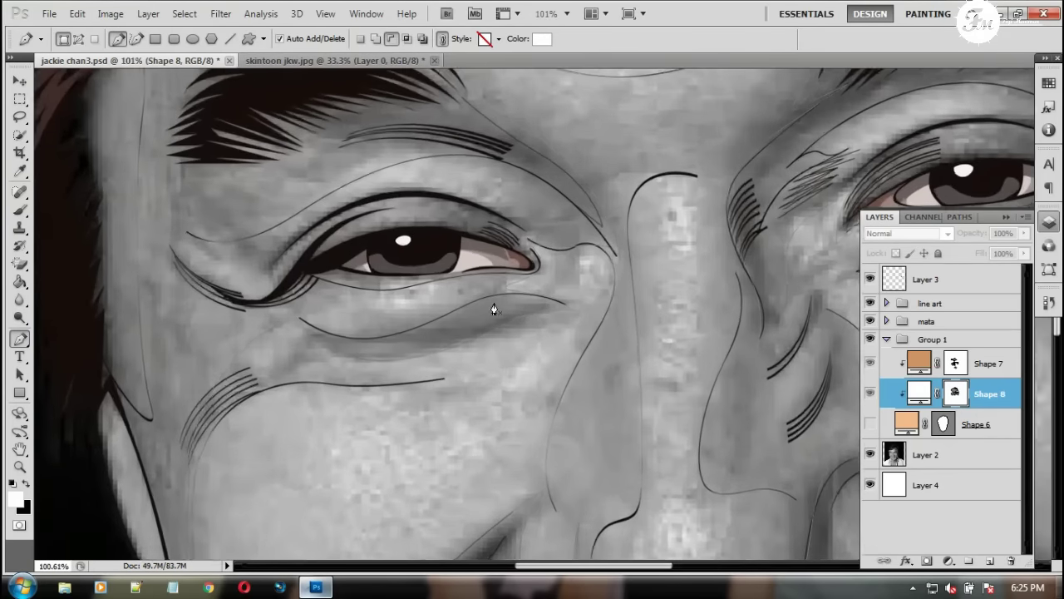
{"action": "scroll", "coordinate": [368, 151], "scroll_direction": "up", "scroll_amount": 2}
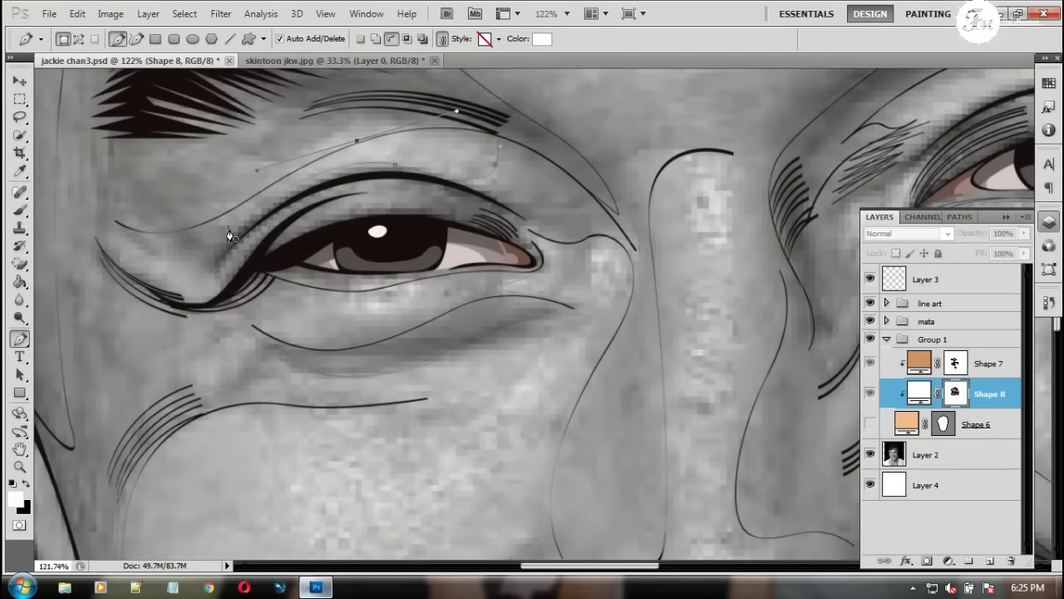
{"action": "left_click_drag", "start_coordinate": [227, 230], "coordinate": [292, 177]}
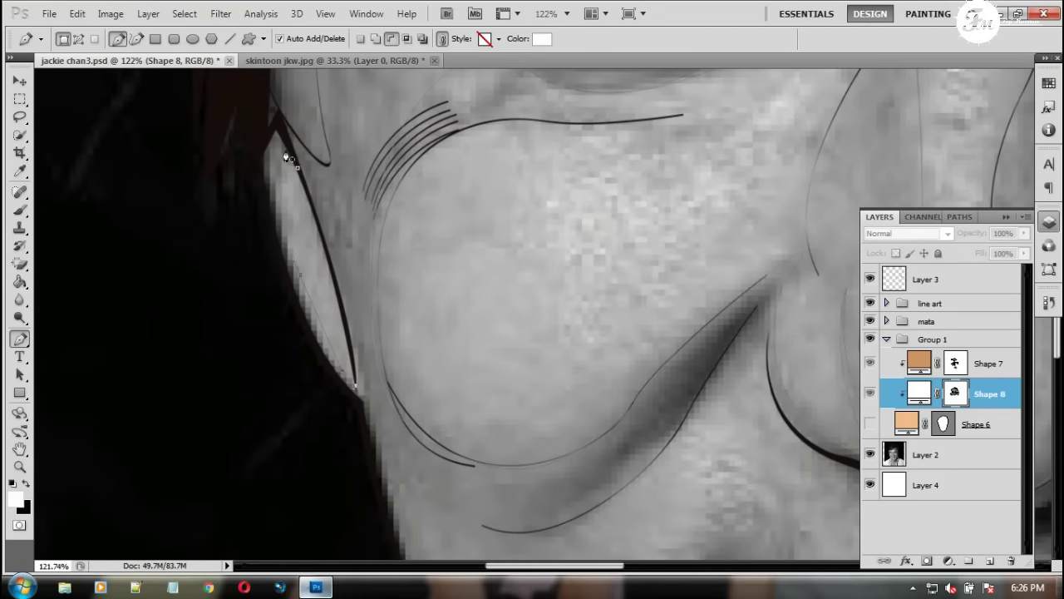
{"action": "left_click_drag", "start_coordinate": [628, 510], "coordinate": [388, 274]}
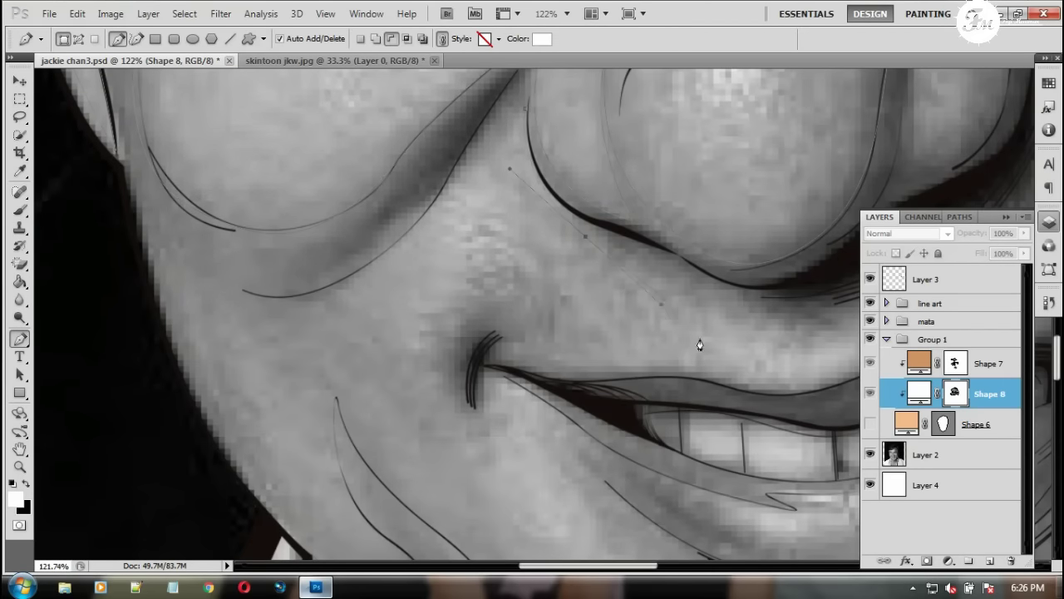
{"action": "left_click_drag", "start_coordinate": [701, 344], "coordinate": [496, 378]}
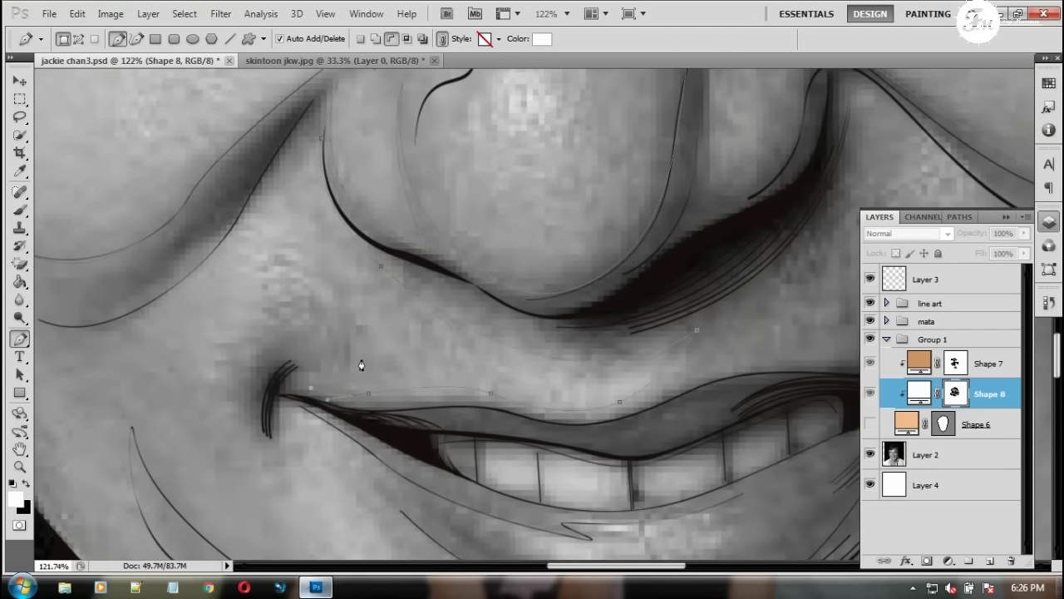
{"action": "left_click_drag", "start_coordinate": [252, 343], "coordinate": [338, 264]}
{"action": "mouse_move", "coordinate": [569, 462]}
{"action": "left_mouse_down"}
{"action": "mouse_move", "coordinate": [499, 357]}
{"action": "mouse_move", "coordinate": [339, 312]}
{"action": "left_mouse_up"}
{"action": "scroll", "coordinate": [463, 391], "scroll_direction": "down", "scroll_amount": 3}
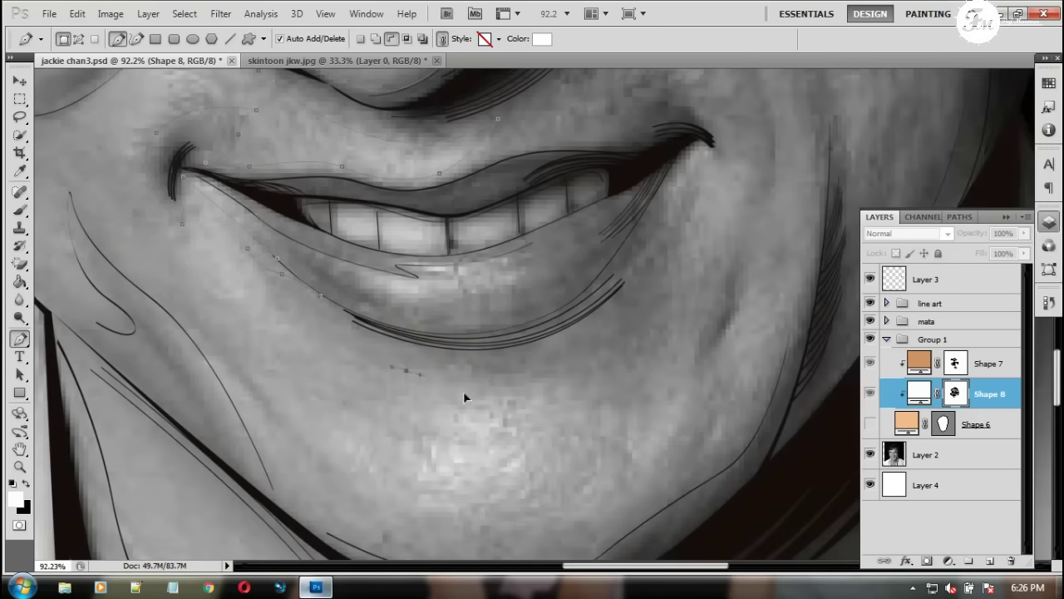
{"action": "scroll", "coordinate": [464, 390], "scroll_direction": "up", "scroll_amount": 2}
{"action": "left_click_drag", "start_coordinate": [517, 500], "coordinate": [429, 520]}
{"action": "left_click_drag", "start_coordinate": [265, 405], "coordinate": [213, 322]}
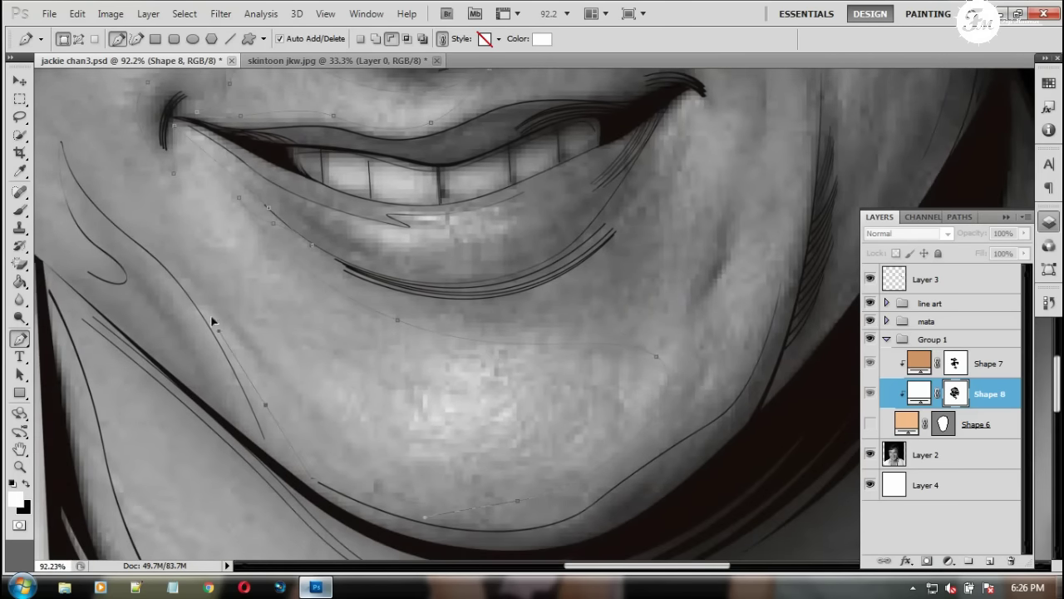
Trace a curved segment along the neck shadow
{"action": "left_click_drag", "start_coordinate": [197, 246], "coordinate": [321, 333]}
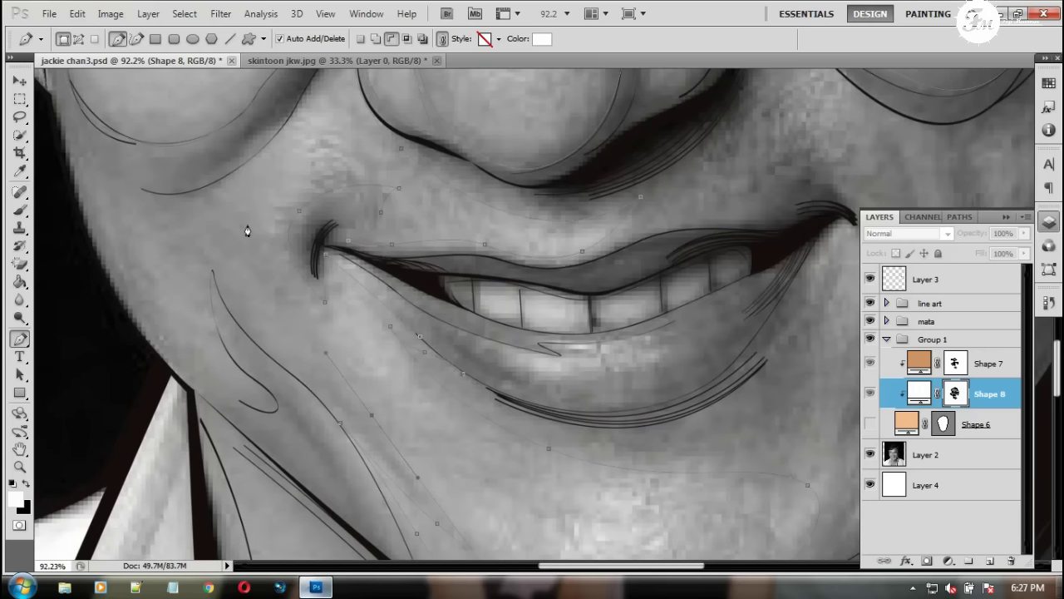
{"action": "left_click_drag", "start_coordinate": [420, 330], "coordinate": [483, 258]}
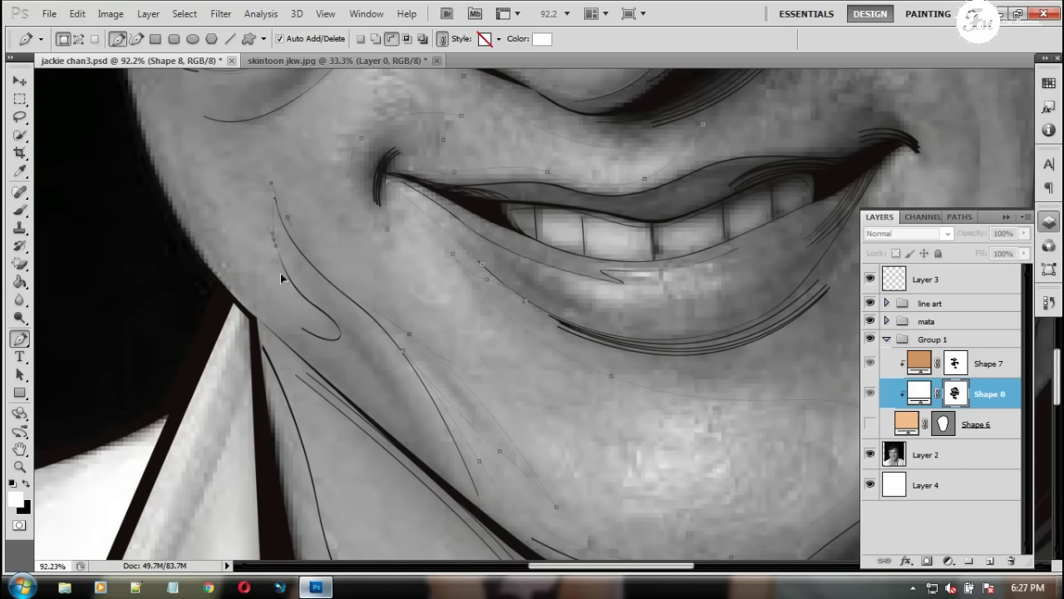
{"action": "left_click_drag", "start_coordinate": [228, 246], "coordinate": [271, 304]}
{"action": "left_click_drag", "start_coordinate": [280, 225], "coordinate": [291, 302]}
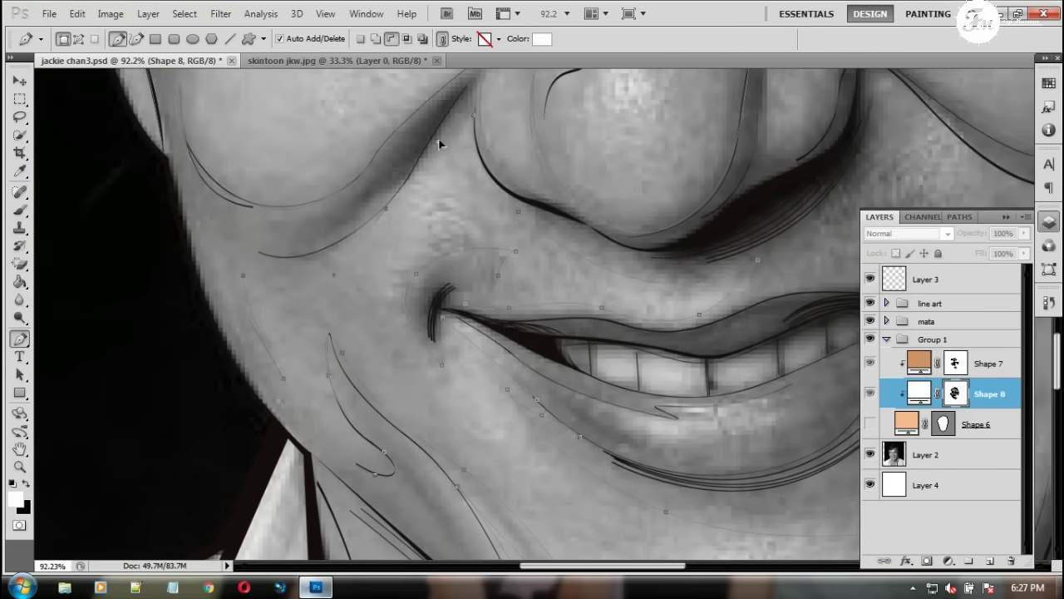
{"action": "left_click_drag", "start_coordinate": [936, 144], "coordinate": [620, 240]}
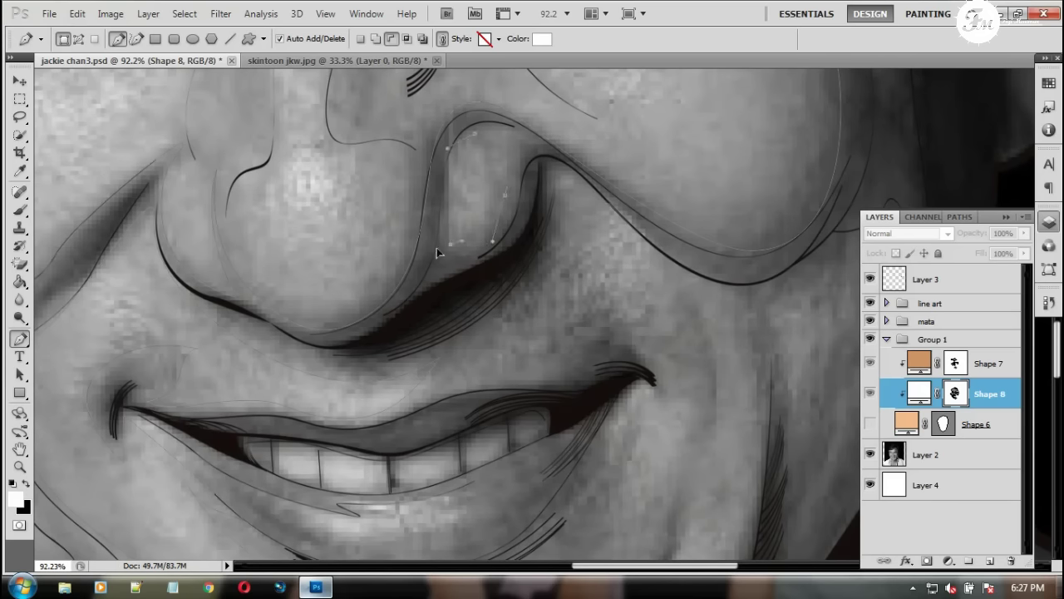
{"action": "left_click_drag", "start_coordinate": [575, 450], "coordinate": [504, 202]}
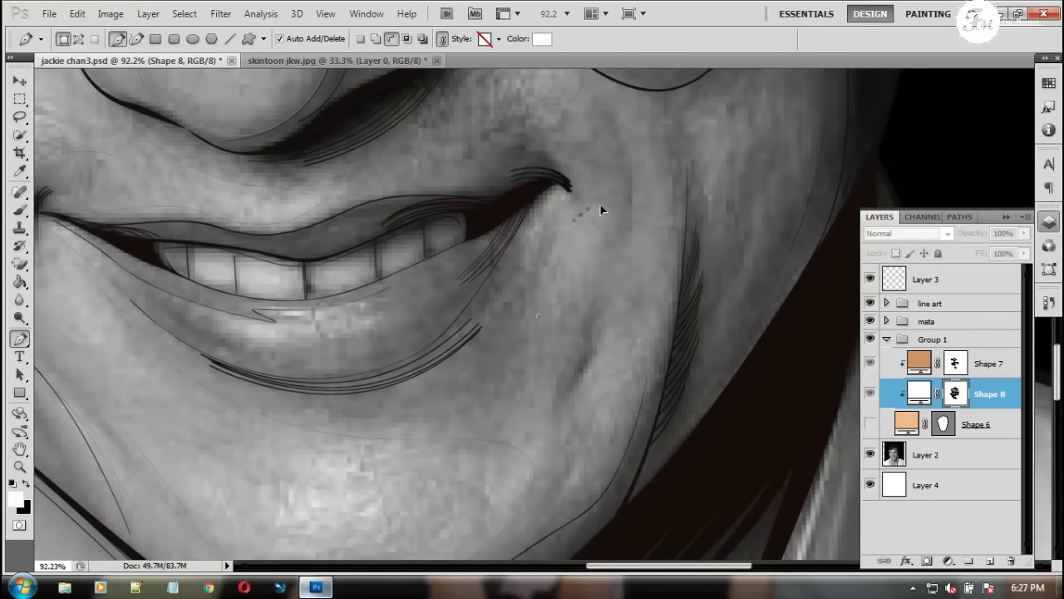
{"action": "left_click_drag", "start_coordinate": [661, 186], "coordinate": [652, 216]}
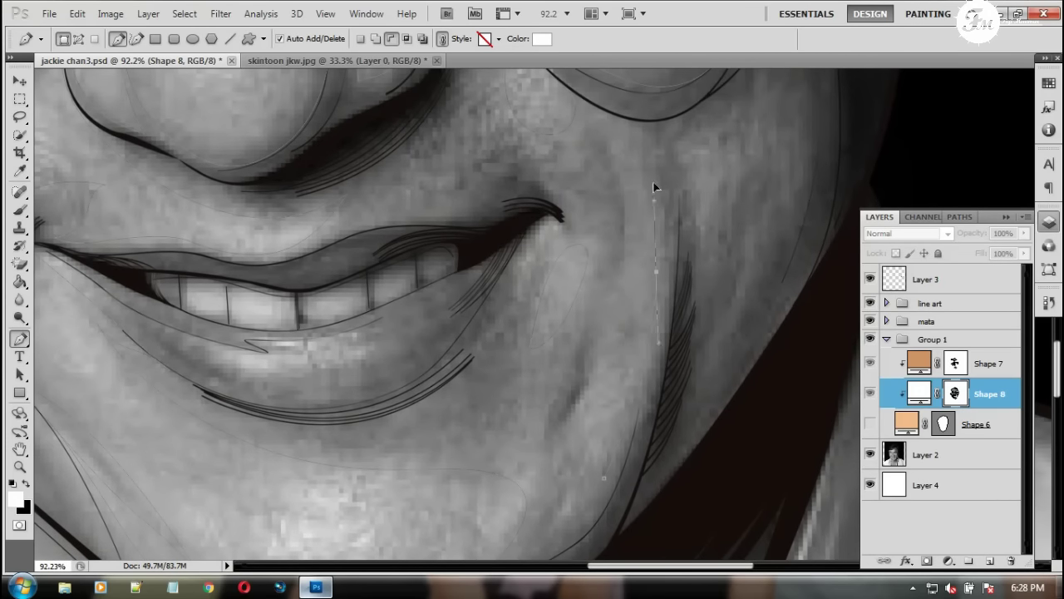
{"action": "scroll", "coordinate": [670, 307], "scroll_direction": "down", "scroll_amount": 2}
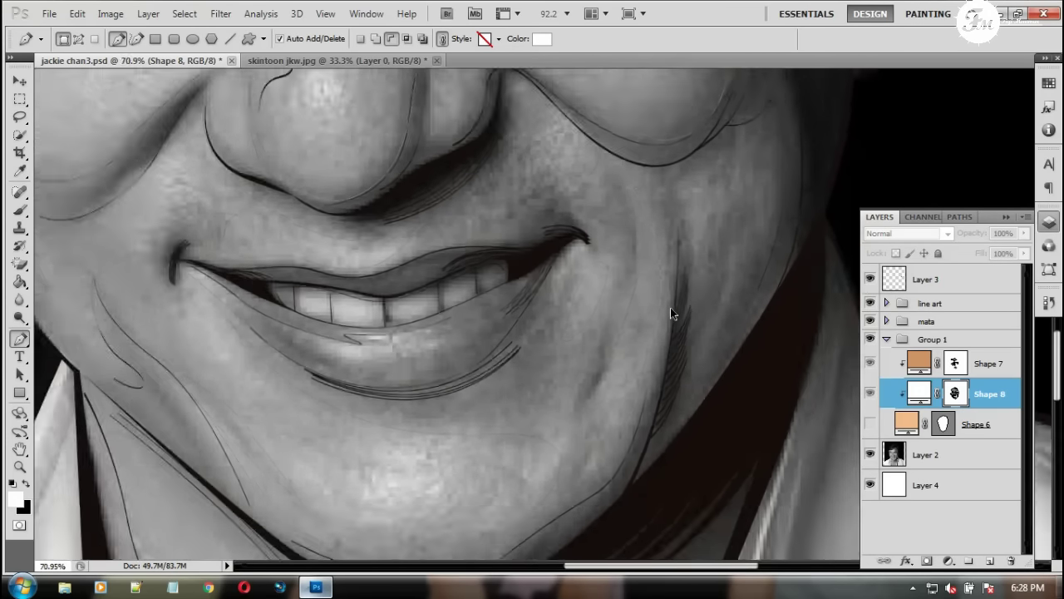
{"action": "scroll", "coordinate": [444, 381], "scroll_direction": "down", "scroll_amount": 1}
{"action": "scroll", "coordinate": [372, 166], "scroll_direction": "up", "scroll_amount": 2}
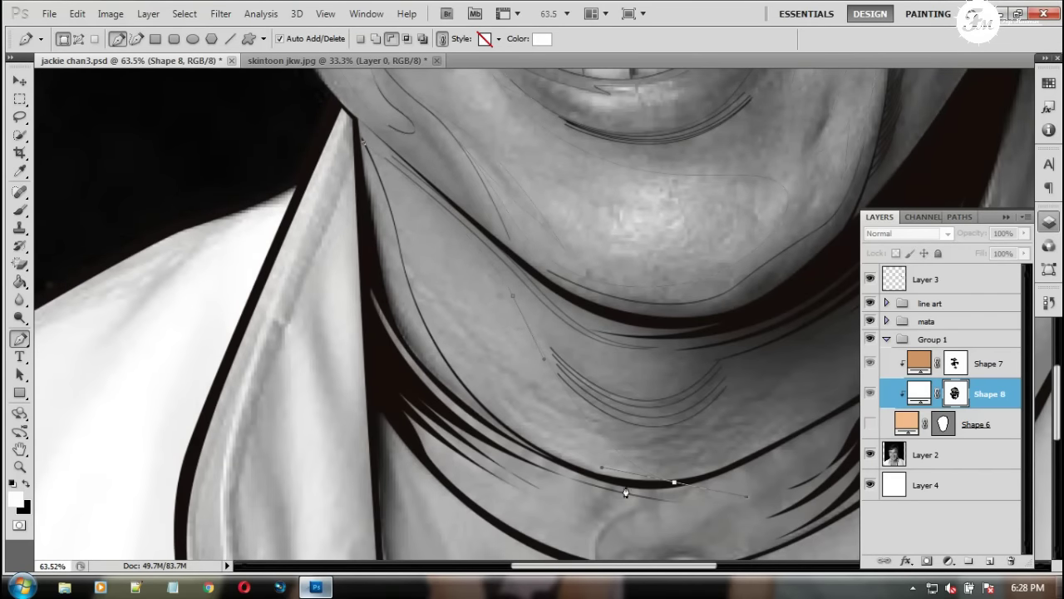
{"action": "left_click_drag", "start_coordinate": [464, 386], "coordinate": [419, 321]}
Extend the path from the lip corner and curve it down the right cheek
{"action": "scroll", "coordinate": [396, 158], "scroll_direction": "down", "scroll_amount": 2}
{"action": "scroll", "coordinate": [482, 136], "scroll_direction": "up", "scroll_amount": 1}
{"action": "scroll", "coordinate": [482, 136], "scroll_direction": "up", "scroll_amount": 2}
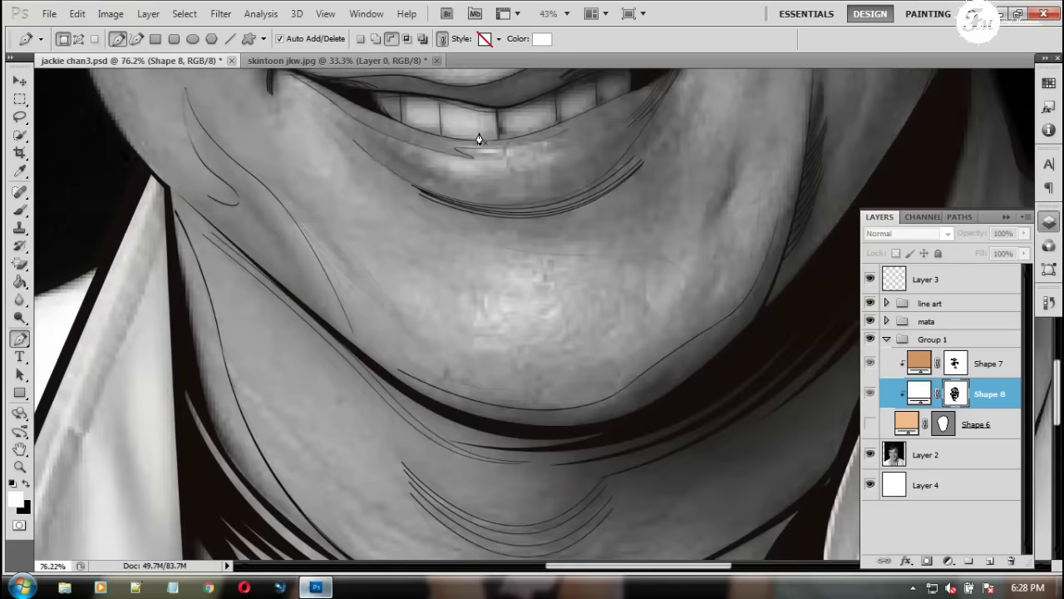
{"action": "scroll", "coordinate": [378, 148], "scroll_direction": "up", "scroll_amount": 1}
{"action": "scroll", "coordinate": [378, 148], "scroll_direction": "down", "scroll_amount": 1}
{"action": "scroll", "coordinate": [223, 111], "scroll_direction": "up", "scroll_amount": 2}
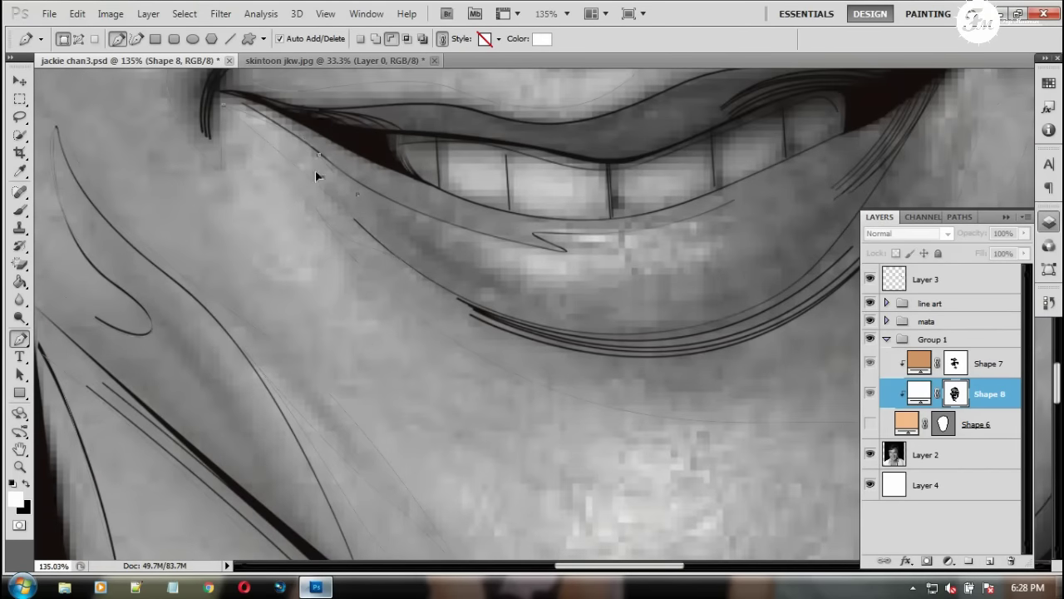
{"action": "left_click_drag", "start_coordinate": [748, 197], "coordinate": [794, 174]}
{"action": "scroll", "coordinate": [497, 274], "scroll_direction": "down", "scroll_amount": 3}
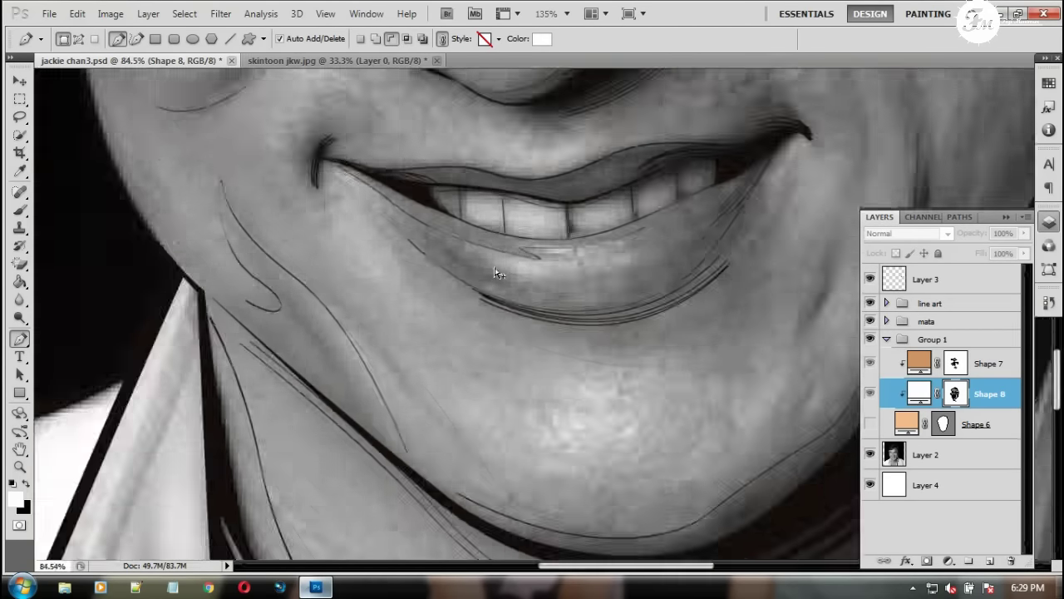
{"action": "scroll", "coordinate": [498, 274], "scroll_direction": "down", "scroll_amount": 2}
{"action": "scroll", "coordinate": [603, 312], "scroll_direction": "up", "scroll_amount": 1}
{"action": "scroll", "coordinate": [648, 269], "scroll_direction": "up", "scroll_amount": 1}
{"action": "scroll", "coordinate": [648, 269], "scroll_direction": "up", "scroll_amount": 2}
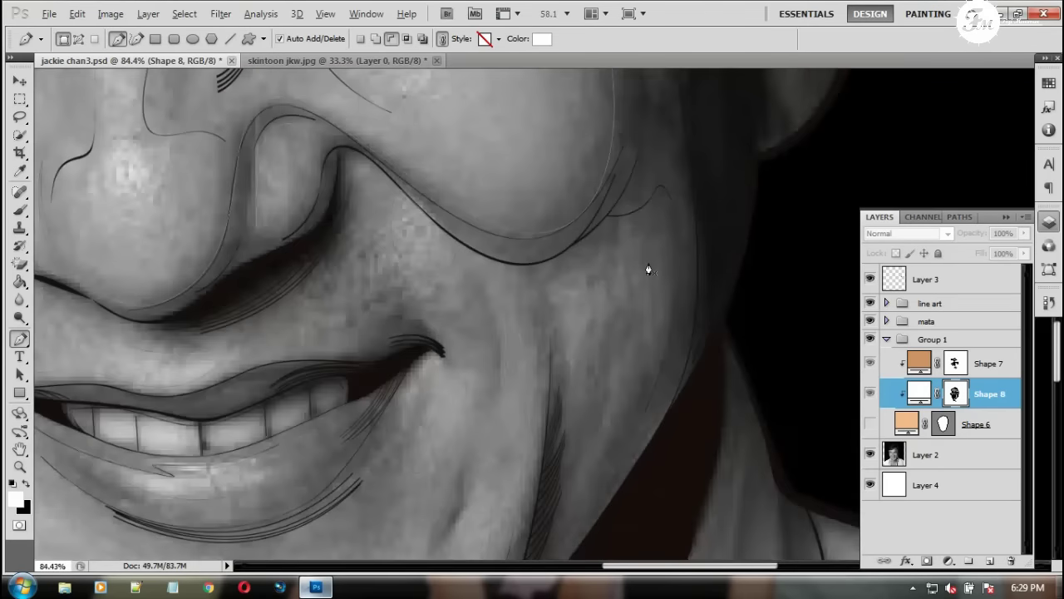
{"action": "scroll", "coordinate": [606, 192], "scroll_direction": "up", "scroll_amount": 1}
{"action": "mouse_move", "coordinate": [578, 376]}
{"action": "left_mouse_down"}
{"action": "mouse_move", "coordinate": [509, 474]}
{"action": "mouse_move", "coordinate": [585, 283]}
{"action": "left_mouse_up"}
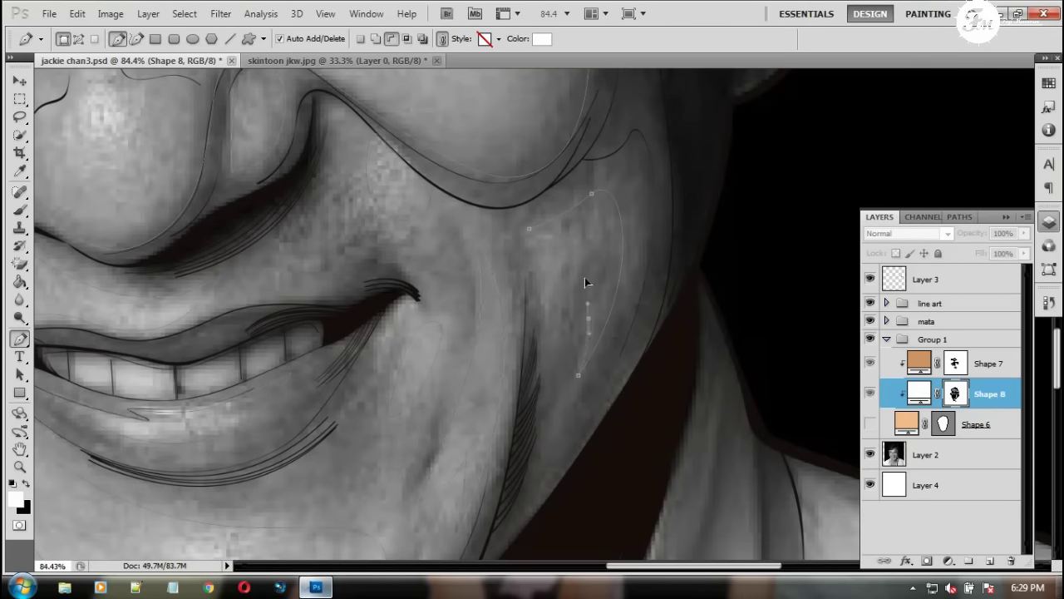
{"action": "scroll", "coordinate": [514, 215], "scroll_direction": "down", "scroll_amount": 4}
{"action": "scroll", "coordinate": [527, 274], "scroll_direction": "down", "scroll_amount": 2}
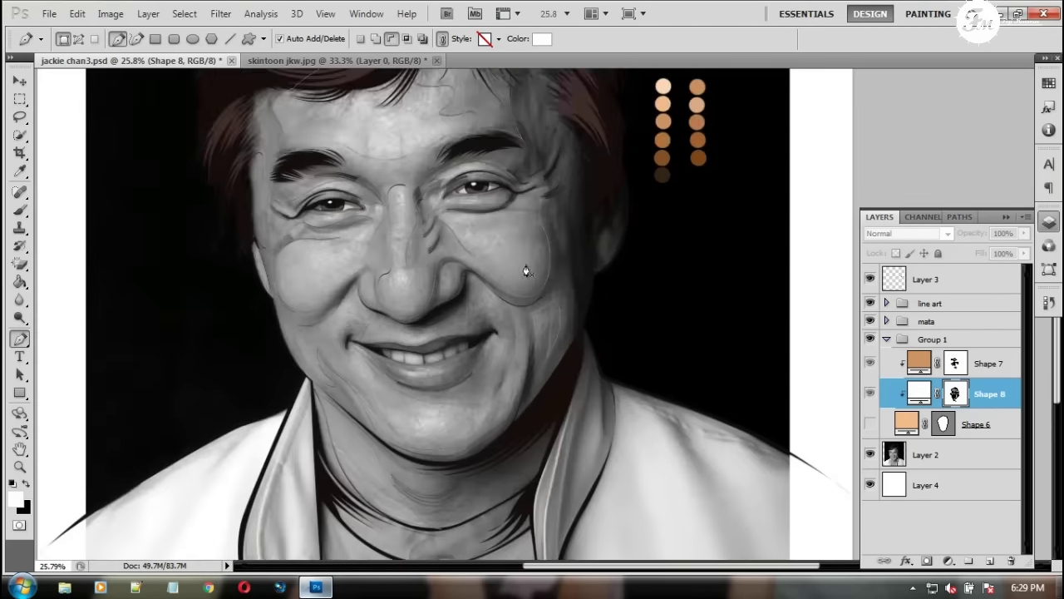
Recolour the Shape 8 fill to a brown shade and save the document
{"action": "left_click", "coordinate": [870, 424]}
{"action": "scroll", "coordinate": [527, 274], "scroll_direction": "down", "scroll_amount": 2}
{"action": "double_click", "coordinate": [920, 393]}
{"action": "left_click", "coordinate": [834, 435]}
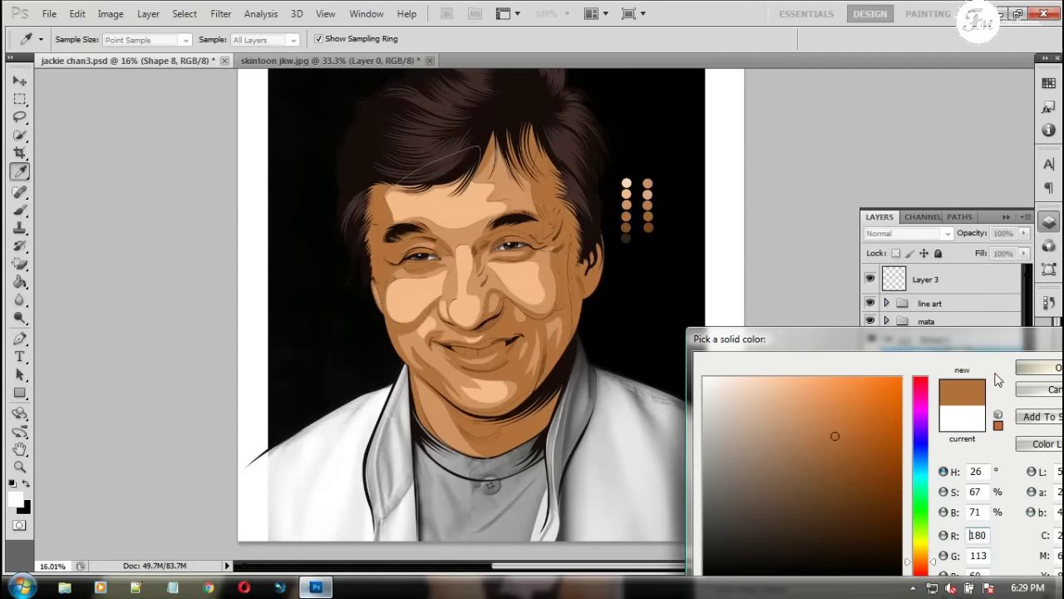
{"action": "key", "text": "Return"}
{"action": "left_click_drag", "start_coordinate": [990, 364], "coordinate": [989, 407]}
{"action": "scroll", "coordinate": [532, 341], "scroll_direction": "up", "scroll_amount": 1}
{"action": "key", "text": "ctrl+s"}
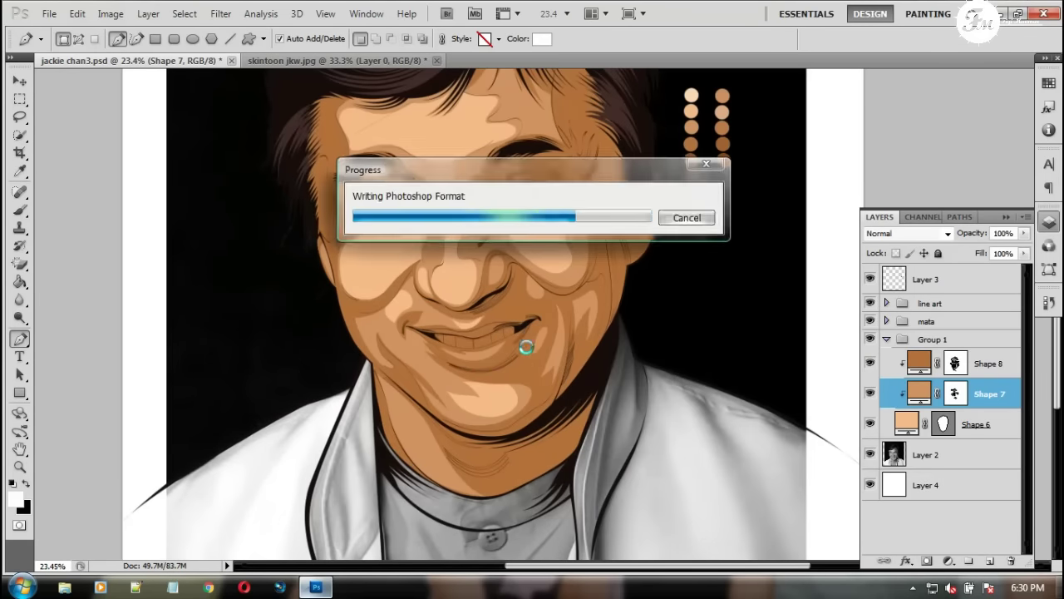
{"action": "double_click", "coordinate": [920, 364]}
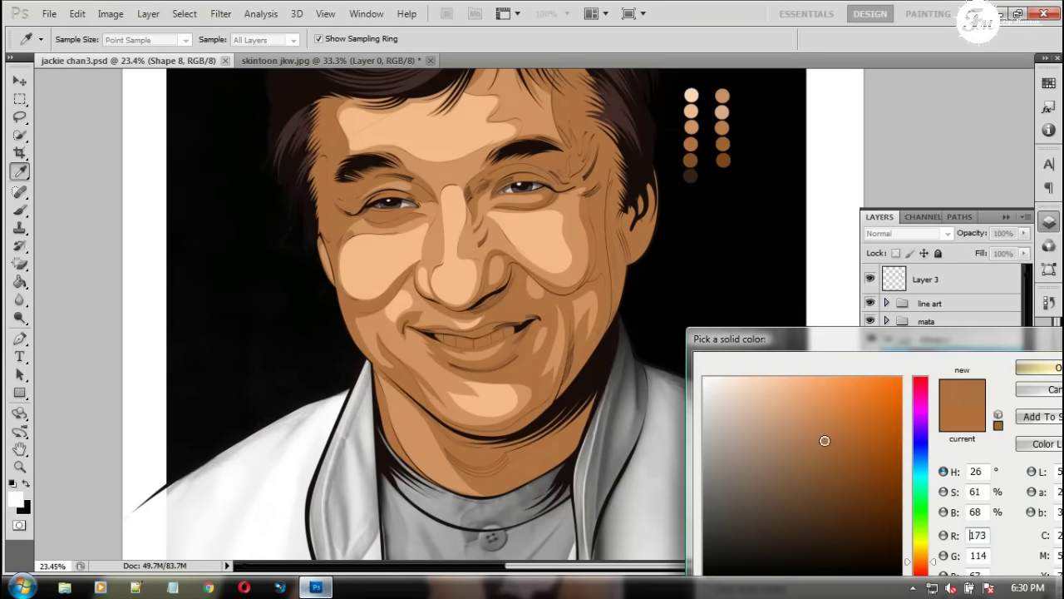
{"action": "key", "text": "Return"}
Hide the skin-colour layer and begin a Pen path above the eye
{"action": "key", "text": "p"}
{"action": "scroll", "coordinate": [461, 181], "scroll_direction": "up", "scroll_amount": 2}
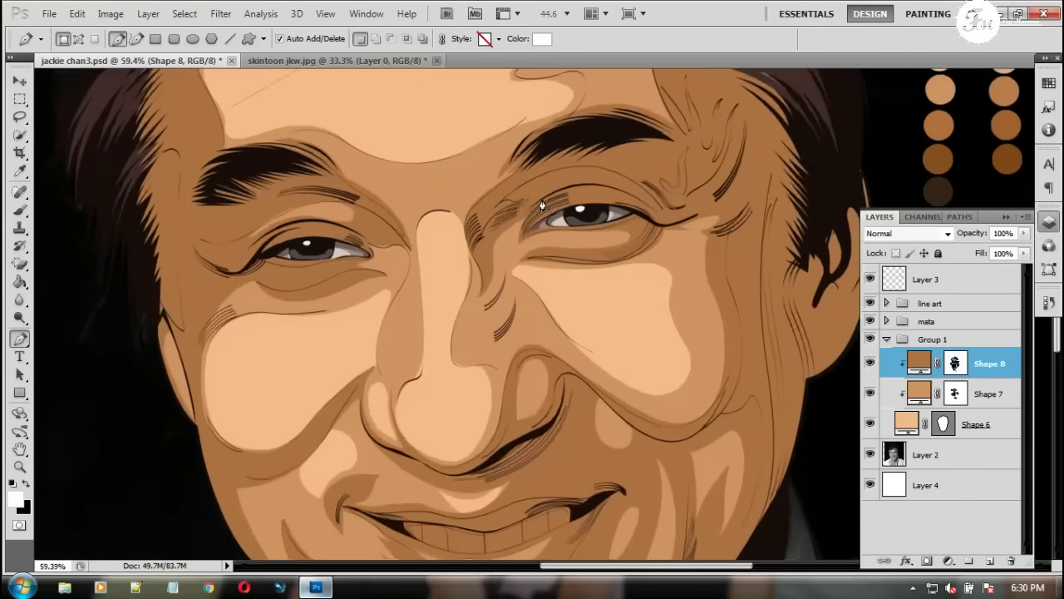
{"action": "left_click", "coordinate": [870, 424]}
{"action": "scroll", "coordinate": [461, 181], "scroll_direction": "up", "scroll_amount": 1}
{"action": "scroll", "coordinate": [594, 208], "scroll_direction": "up", "scroll_amount": 2}
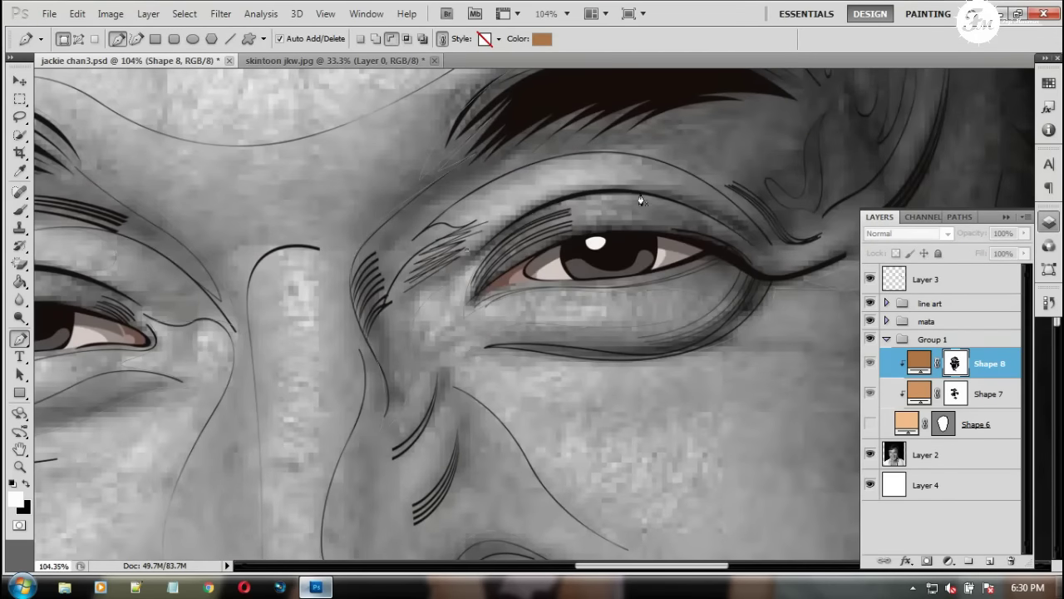
{"action": "left_click", "coordinate": [553, 158]}
{"action": "left_click", "coordinate": [669, 186]}
Curve the highlight over the brow and fill it as the white Shape 9 layer
{"action": "scroll", "coordinate": [465, 258], "scroll_direction": "down", "scroll_amount": 3}
{"action": "scroll", "coordinate": [349, 229], "scroll_direction": "left", "scroll_amount": 5}
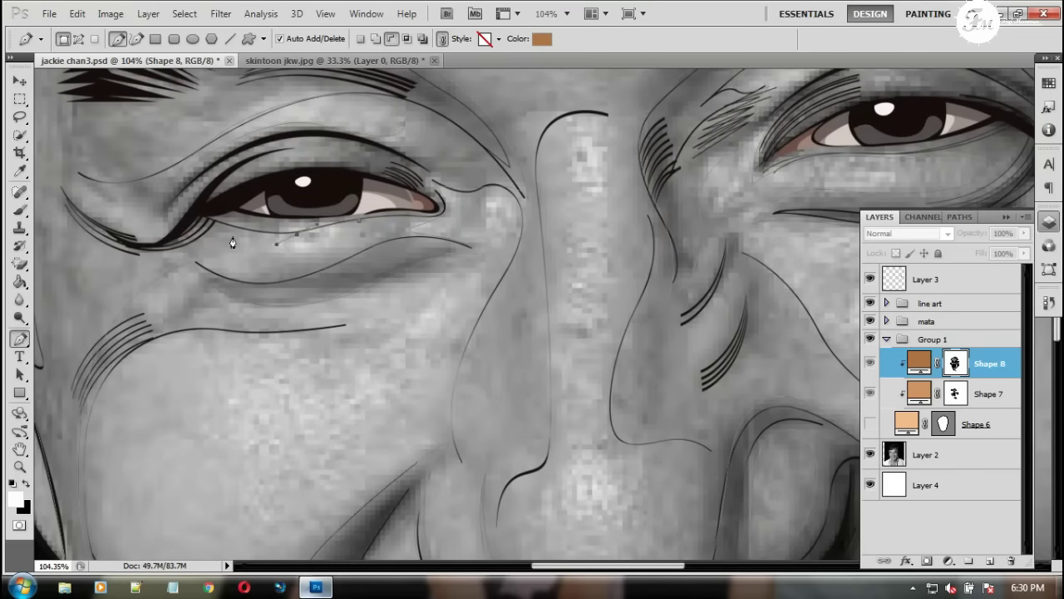
{"action": "scroll", "coordinate": [350, 306], "scroll_direction": "up", "scroll_amount": 1}
{"action": "scroll", "coordinate": [294, 264], "scroll_direction": "left", "scroll_amount": 3}
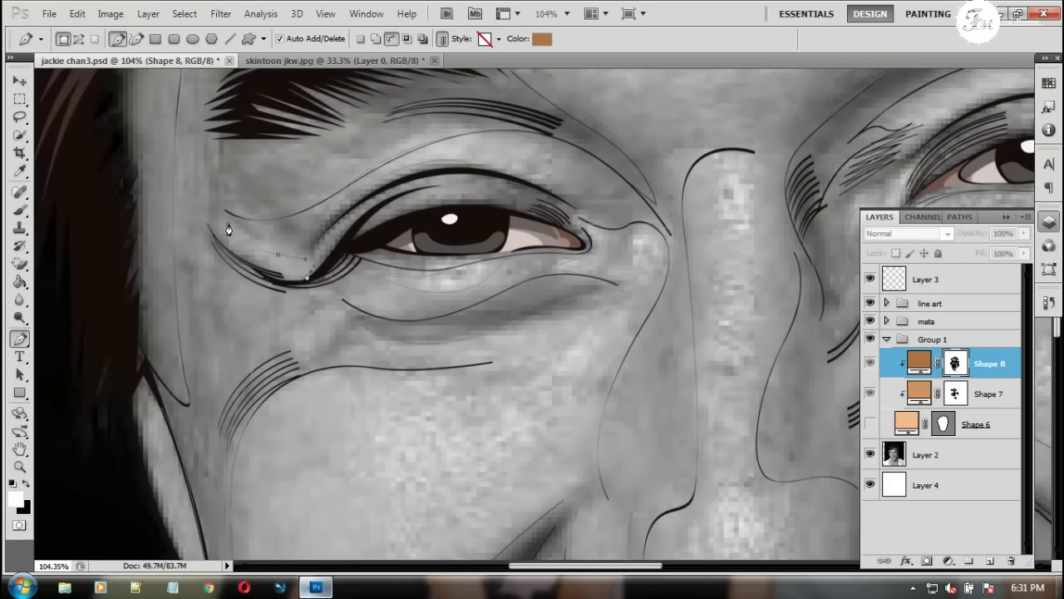
{"action": "scroll", "coordinate": [273, 323], "scroll_direction": "down", "scroll_amount": 2}
{"action": "scroll", "coordinate": [606, 304], "scroll_direction": "down", "scroll_amount": 1}
{"action": "scroll", "coordinate": [589, 299], "scroll_direction": "down", "scroll_amount": 2}
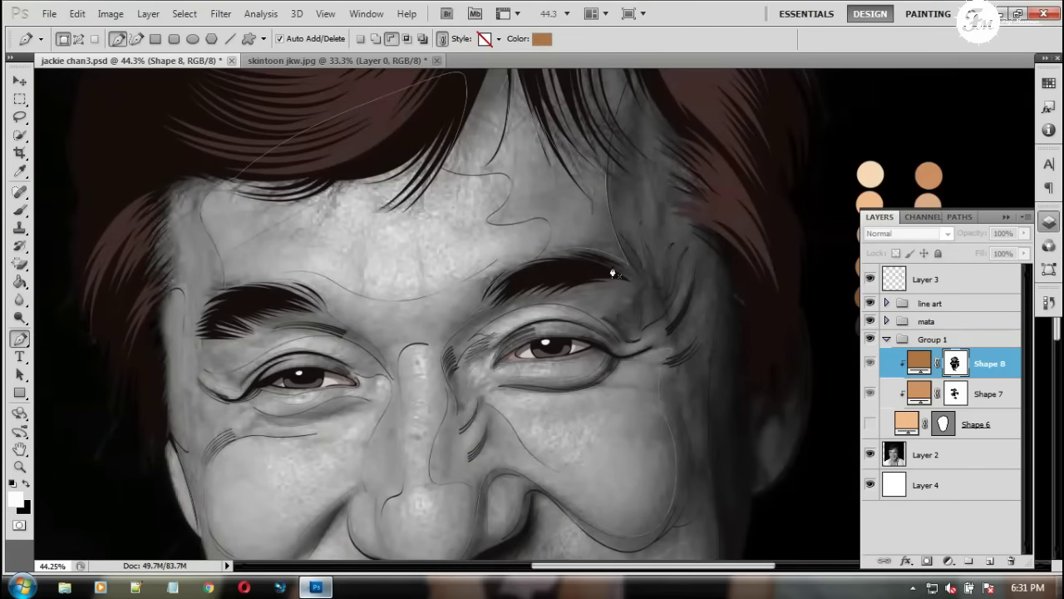
{"action": "scroll", "coordinate": [526, 288], "scroll_direction": "down", "scroll_amount": 3}
{"action": "scroll", "coordinate": [525, 287], "scroll_direction": "down", "scroll_amount": 1}
{"action": "scroll", "coordinate": [532, 391], "scroll_direction": "down", "scroll_amount": 2}
{"action": "scroll", "coordinate": [544, 358], "scroll_direction": "down", "scroll_amount": 3}
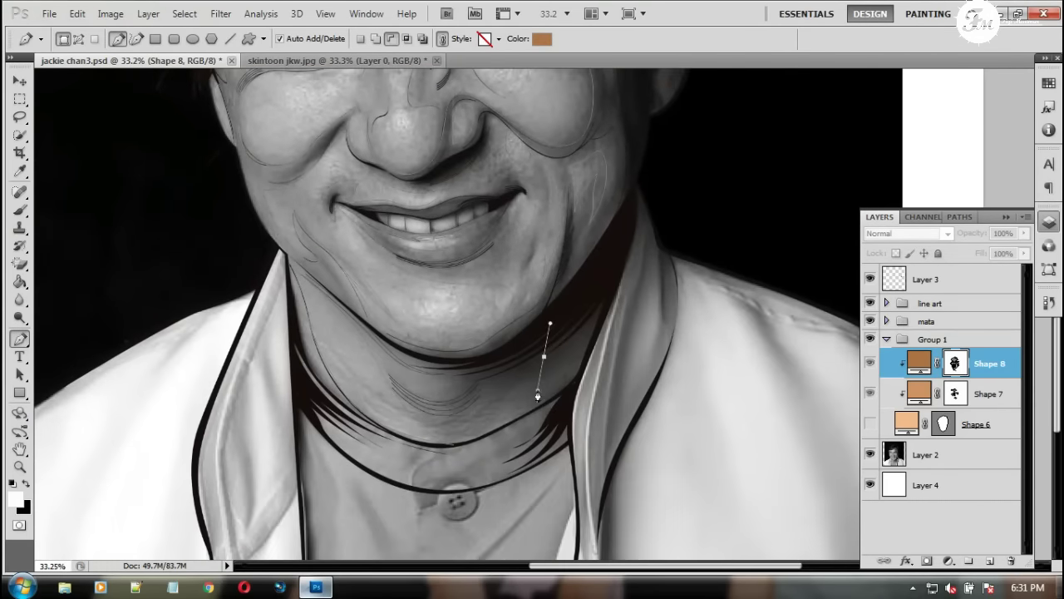
{"action": "scroll", "coordinate": [486, 427], "scroll_direction": "up", "scroll_amount": 4}
{"action": "scroll", "coordinate": [333, 171], "scroll_direction": "up", "scroll_amount": 2}
{"action": "scroll", "coordinate": [333, 171], "scroll_direction": "up", "scroll_amount": 3}
{"action": "scroll", "coordinate": [408, 233], "scroll_direction": "left", "scroll_amount": 3}
{"action": "left_click_drag", "start_coordinate": [409, 230], "coordinate": [372, 239]}
{"action": "left_click", "coordinate": [363, 42]}
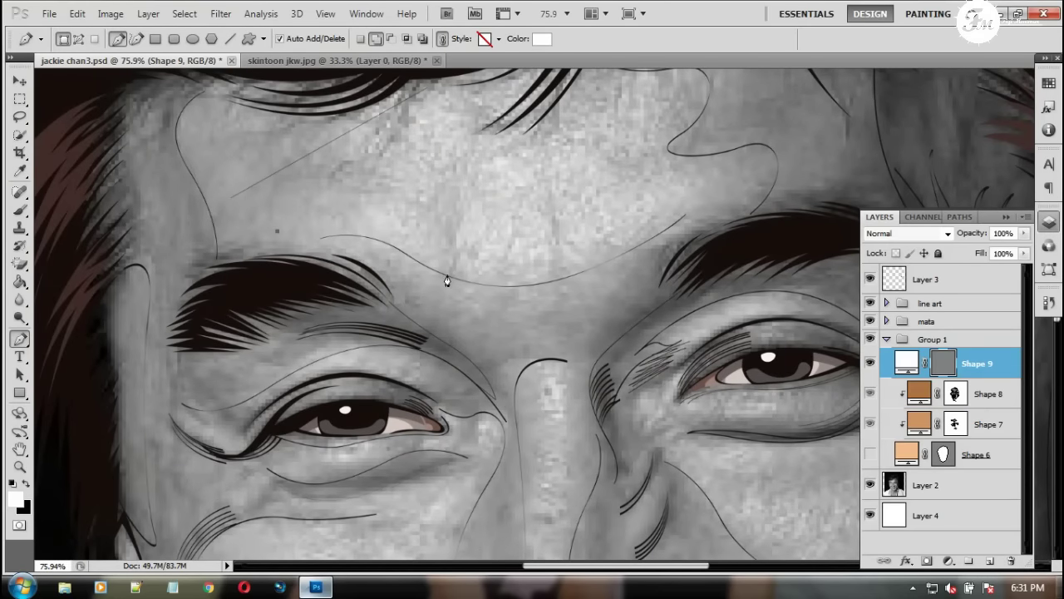
Clip the brow highlight to the layer below and add another curved brow highlight
{"action": "left_click", "coordinate": [446, 275]}
{"action": "left_click", "coordinate": [932, 376], "text": "alt"}
{"action": "scroll", "coordinate": [494, 316], "scroll_direction": "up", "scroll_amount": 2}
{"action": "left_click", "coordinate": [538, 311]}
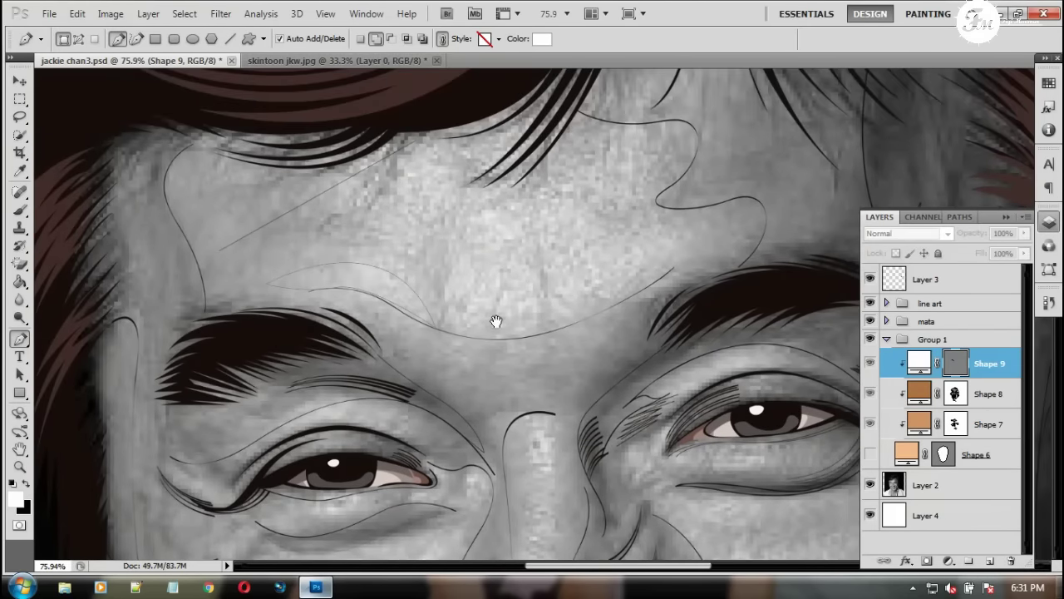
{"action": "left_click_drag", "start_coordinate": [513, 255], "coordinate": [478, 239]}
{"action": "key", "text": "z"}
{"action": "key", "text": "p"}
{"action": "left_click_drag", "start_coordinate": [449, 309], "coordinate": [454, 350]}
Add a round nose-tip ellipse and a curved nose-bridge highlight to Shape 9
{"action": "left_click_drag", "start_coordinate": [570, 357], "coordinate": [503, 180]}
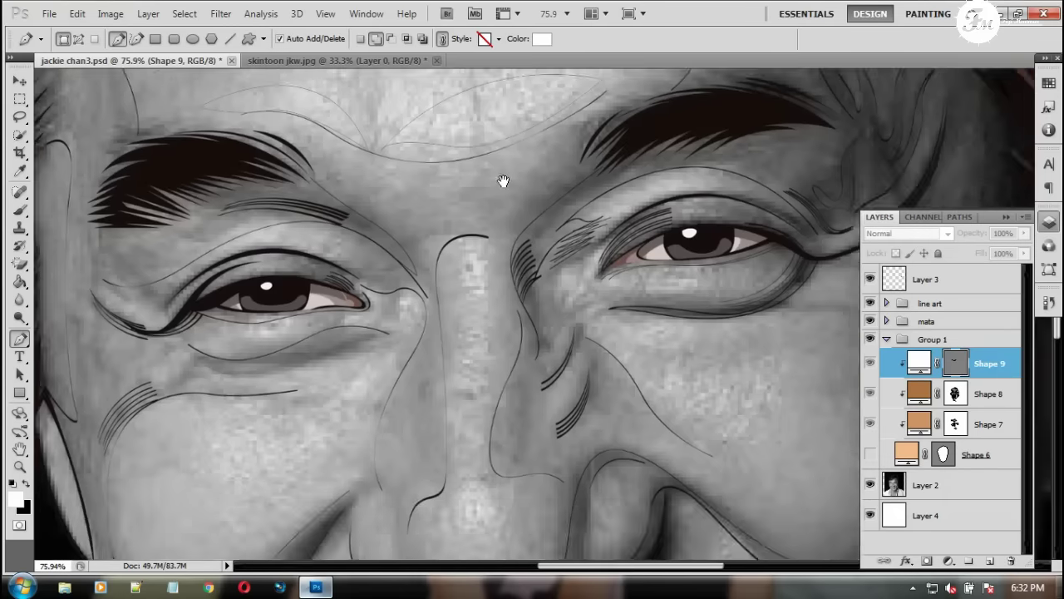
{"action": "left_click_drag", "start_coordinate": [482, 319], "coordinate": [497, 215]}
{"action": "left_click_drag", "start_coordinate": [20, 393], "coordinate": [67, 425]}
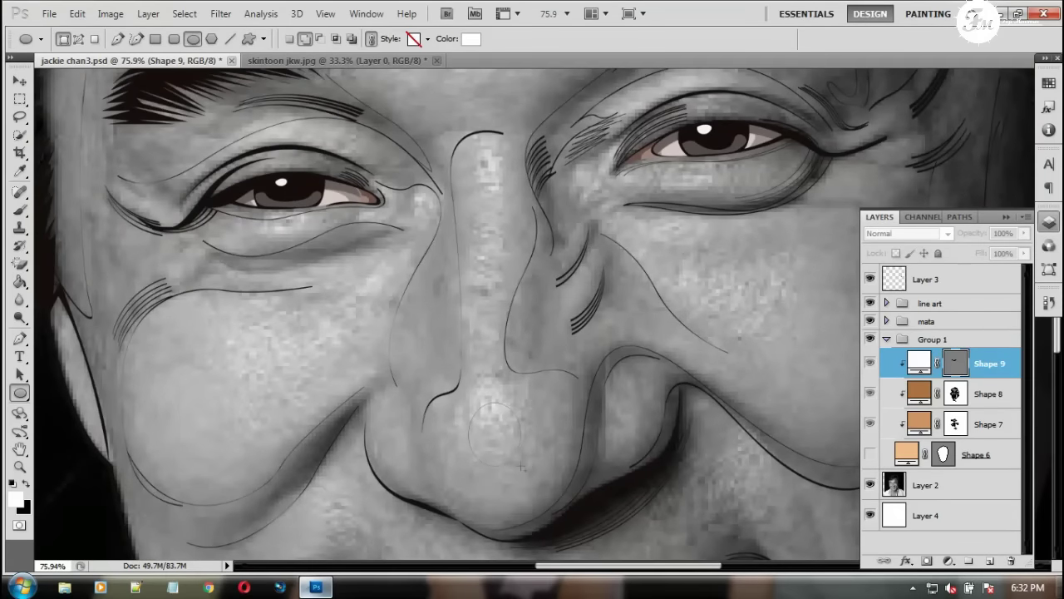
{"action": "key", "text": "p"}
{"action": "left_click", "coordinate": [471, 159]}
{"action": "left_click_drag", "start_coordinate": [476, 348], "coordinate": [478, 383]}
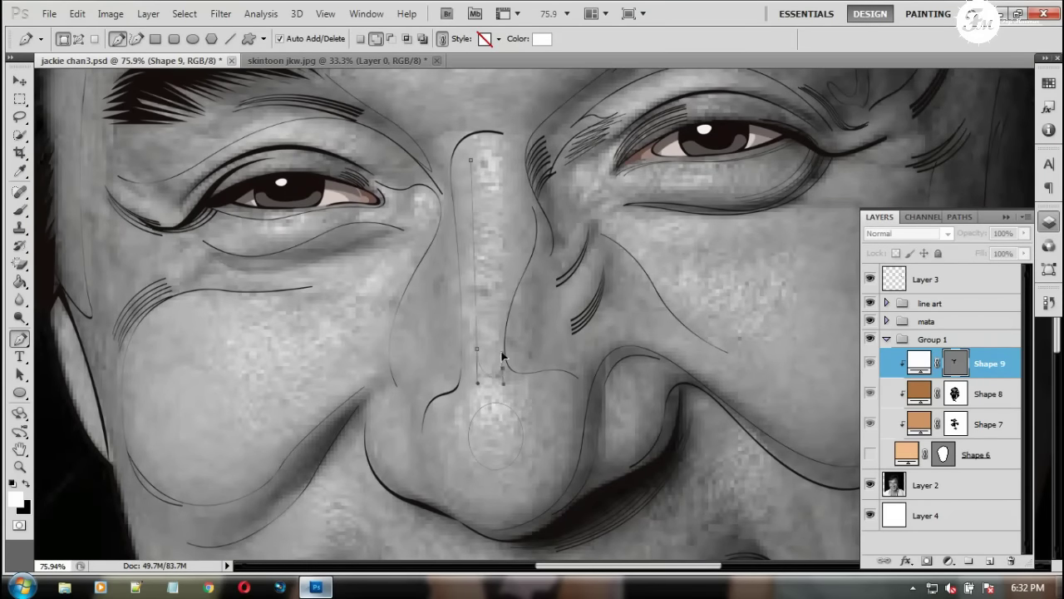
Outline a closed four-point highlight shape on the cheek
{"action": "left_click", "coordinate": [297, 274]}
{"action": "left_click", "coordinate": [382, 276]}
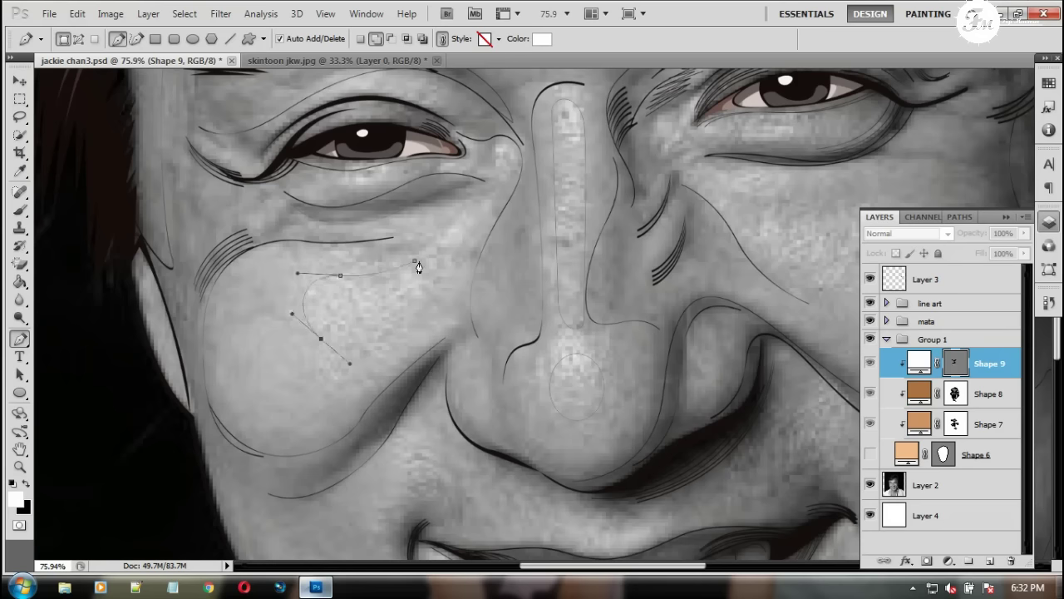
{"action": "left_click", "coordinate": [441, 339]}
{"action": "left_click", "coordinate": [536, 354]}
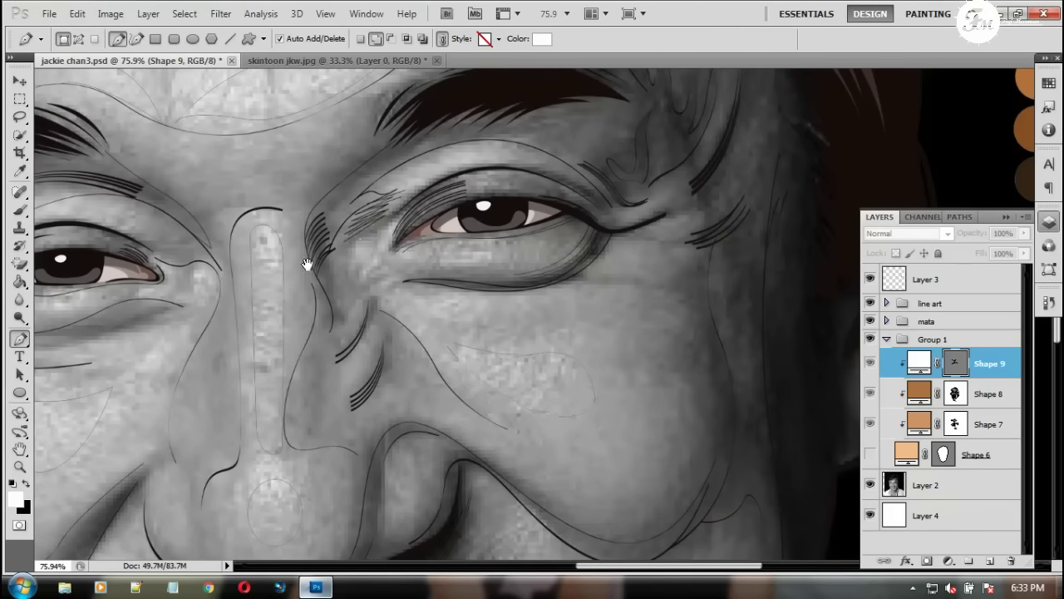
{"action": "scroll", "coordinate": [307, 265], "scroll_direction": "down", "scroll_amount": 2}
{"action": "scroll", "coordinate": [404, 361], "scroll_direction": "down", "scroll_amount": 4}
{"action": "scroll", "coordinate": [357, 297], "scroll_direction": "down", "scroll_amount": 2}
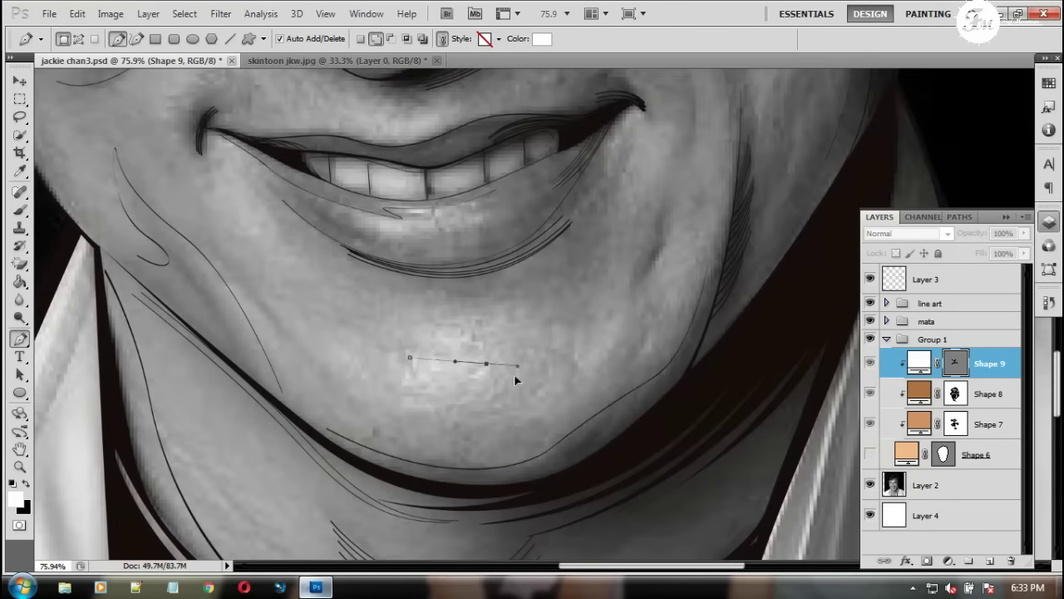
{"action": "scroll", "coordinate": [436, 355], "scroll_direction": "up", "scroll_amount": 2}
{"action": "scroll", "coordinate": [439, 352], "scroll_direction": "up", "scroll_amount": 2}
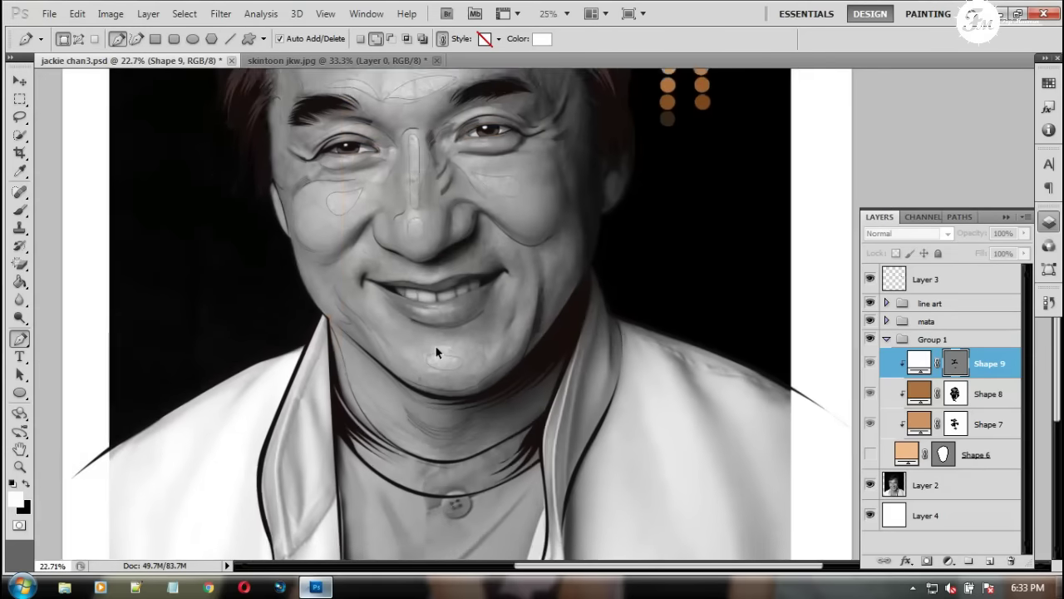
{"action": "scroll", "coordinate": [439, 352], "scroll_direction": "up", "scroll_amount": 2}
Change the Shape 9 highlight fill to pale peach, comparing against the skin layer
{"action": "left_click", "coordinate": [870, 454]}
{"action": "double_click", "coordinate": [918, 363]}
{"action": "key", "text": "Return"}
{"action": "left_click", "coordinate": [989, 393]}
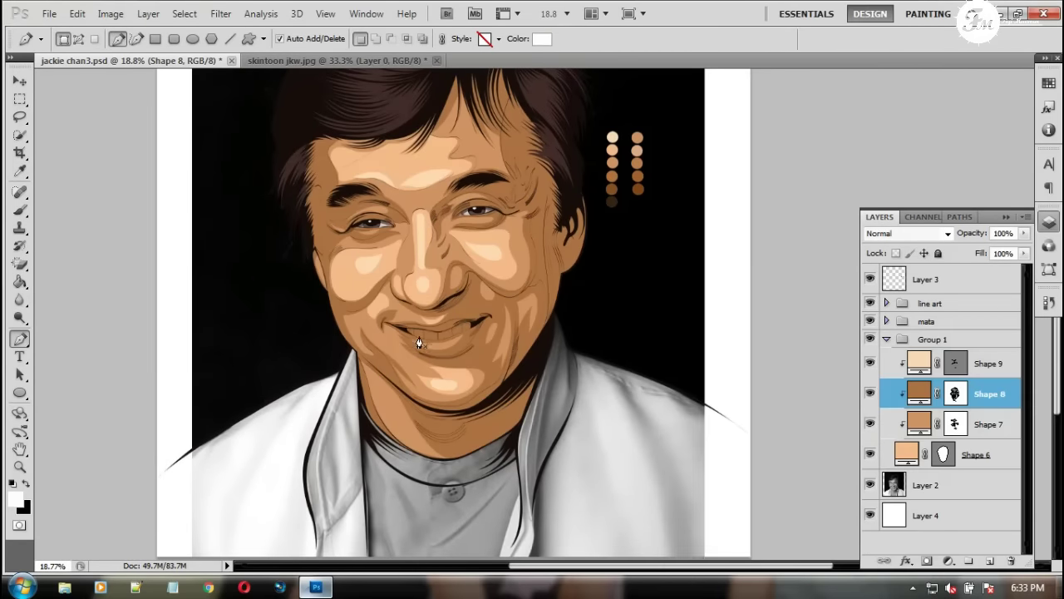
{"action": "scroll", "coordinate": [581, 369], "scroll_direction": "up", "scroll_amount": 3}
{"action": "left_click", "coordinate": [869, 454]}
{"action": "scroll", "coordinate": [352, 238], "scroll_direction": "up", "scroll_amount": 3}
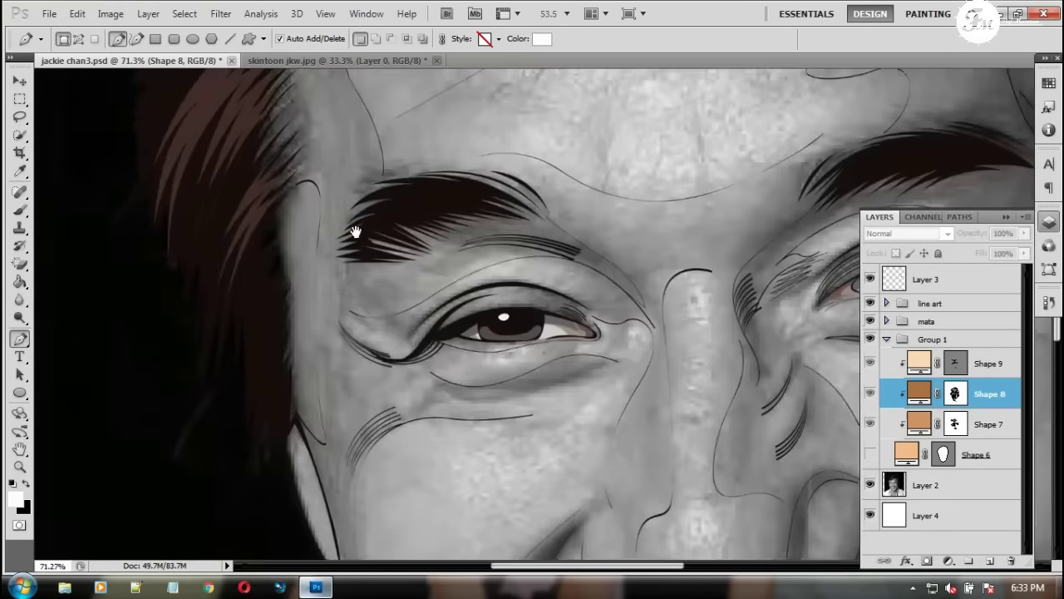
{"action": "scroll", "coordinate": [352, 237], "scroll_direction": "up", "scroll_amount": 2}
Trace a new path down the left edge of the face
{"action": "left_click", "coordinate": [389, 39]}
{"action": "left_click", "coordinate": [305, 125]}
{"action": "left_click", "coordinate": [324, 182]}
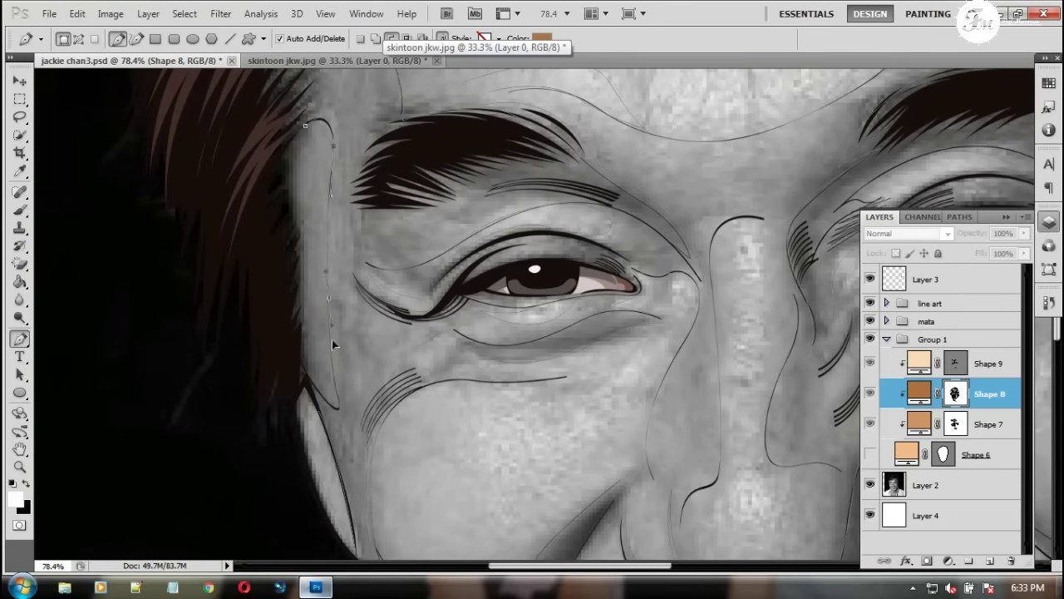
{"action": "left_click", "coordinate": [309, 396]}
{"action": "scroll", "coordinate": [511, 250], "scroll_direction": "down", "scroll_amount": 3}
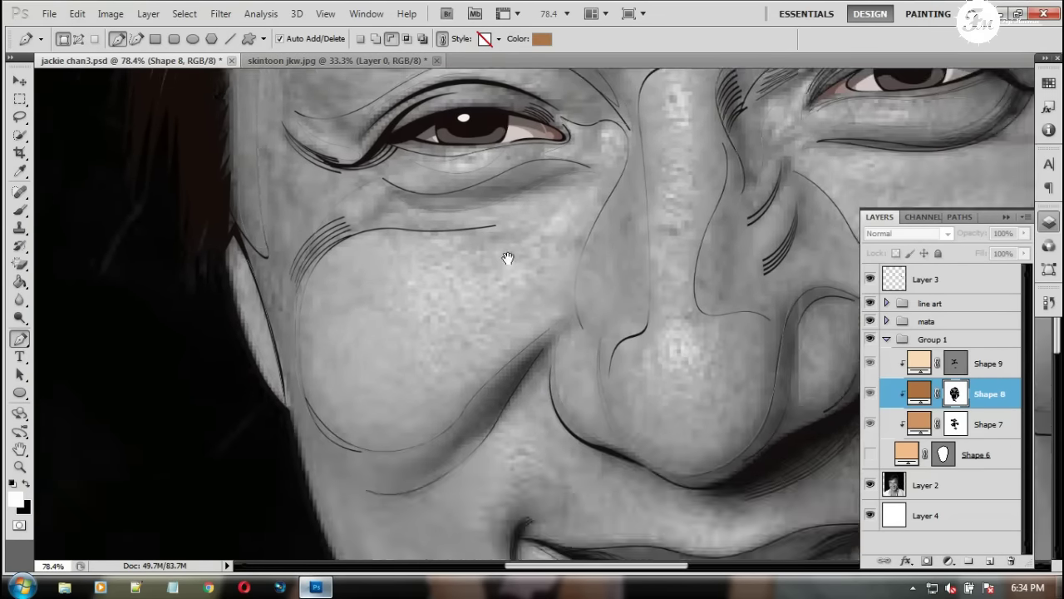
{"action": "scroll", "coordinate": [499, 280], "scroll_direction": "up", "scroll_amount": 4}
{"action": "scroll", "coordinate": [339, 266], "scroll_direction": "up", "scroll_amount": 3}
{"action": "scroll", "coordinate": [483, 239], "scroll_direction": "down", "scroll_amount": 6}
Start a new highlight shape on the nose crease
{"action": "left_click_drag", "start_coordinate": [483, 239], "coordinate": [389, 133]}
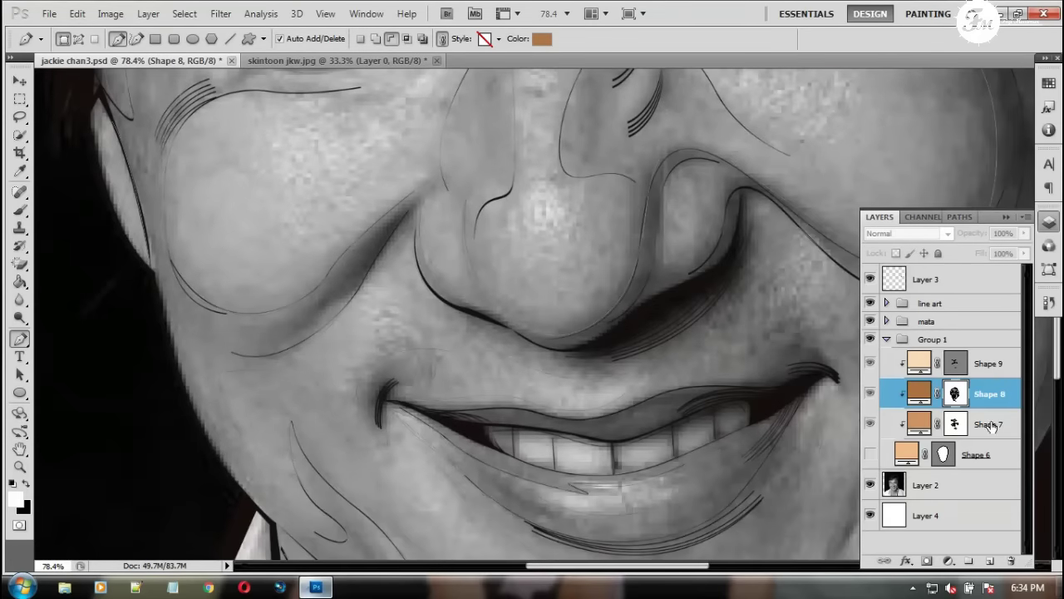
{"action": "scroll", "coordinate": [561, 304], "scroll_direction": "up", "scroll_amount": 3}
{"action": "left_click", "coordinate": [560, 348]}
{"action": "scroll", "coordinate": [574, 366], "scroll_direction": "up", "scroll_amount": 2}
Curve Shape 10 along the nose crease and up around the nostril
{"action": "scroll", "coordinate": [601, 380], "scroll_direction": "right", "scroll_amount": 3}
{"action": "left_click_drag", "start_coordinate": [588, 349], "coordinate": [622, 323]}
{"action": "left_click_drag", "start_coordinate": [716, 280], "coordinate": [752, 243]}
{"action": "left_click_drag", "start_coordinate": [760, 144], "coordinate": [760, 125]}
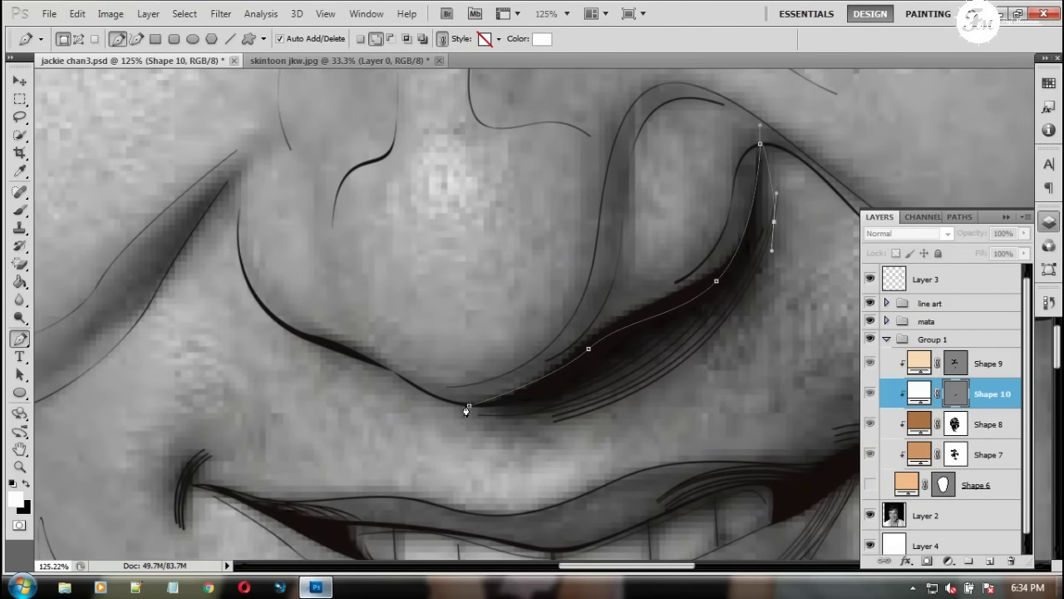
{"action": "scroll", "coordinate": [248, 344], "scroll_direction": "down", "scroll_amount": 2}
{"action": "scroll", "coordinate": [248, 345], "scroll_direction": "right", "scroll_amount": 3}
{"action": "scroll", "coordinate": [456, 370], "scroll_direction": "down", "scroll_amount": 2}
{"action": "scroll", "coordinate": [456, 370], "scroll_direction": "left", "scroll_amount": 2}
Continue the Shape 10 curve along the upper lip and around the right mouth corner
{"action": "mouse_move", "coordinate": [637, 237]}
{"action": "left_mouse_down"}
{"action": "mouse_move", "coordinate": [532, 247]}
{"action": "mouse_move", "coordinate": [410, 286]}
{"action": "left_mouse_up"}
{"action": "left_click_drag", "start_coordinate": [304, 276], "coordinate": [267, 264]}
{"action": "left_click_drag", "start_coordinate": [441, 306], "coordinate": [516, 261]}
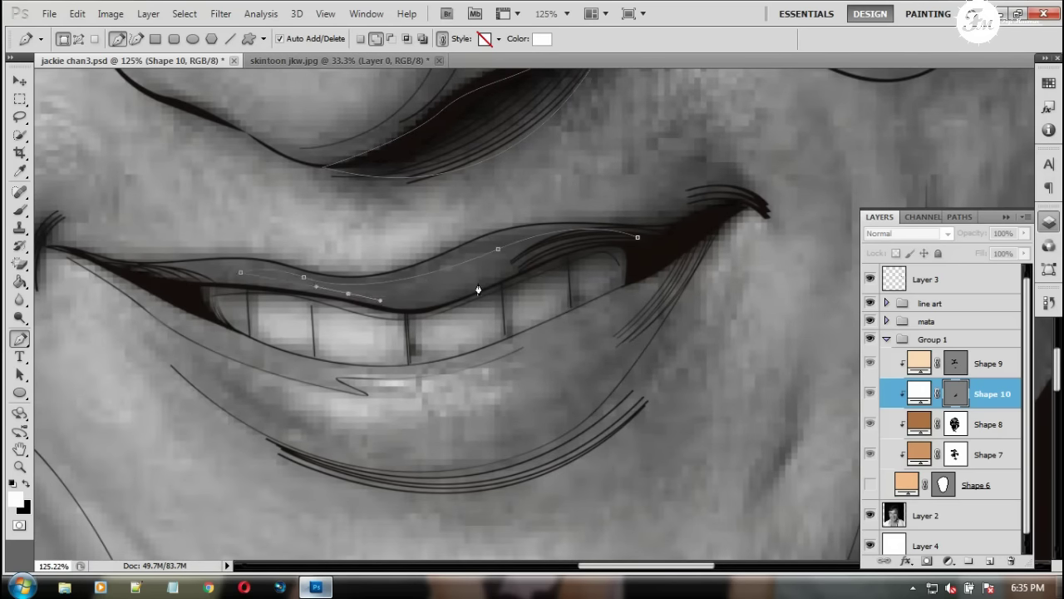
{"action": "left_click_drag", "start_coordinate": [599, 240], "coordinate": [549, 257]}
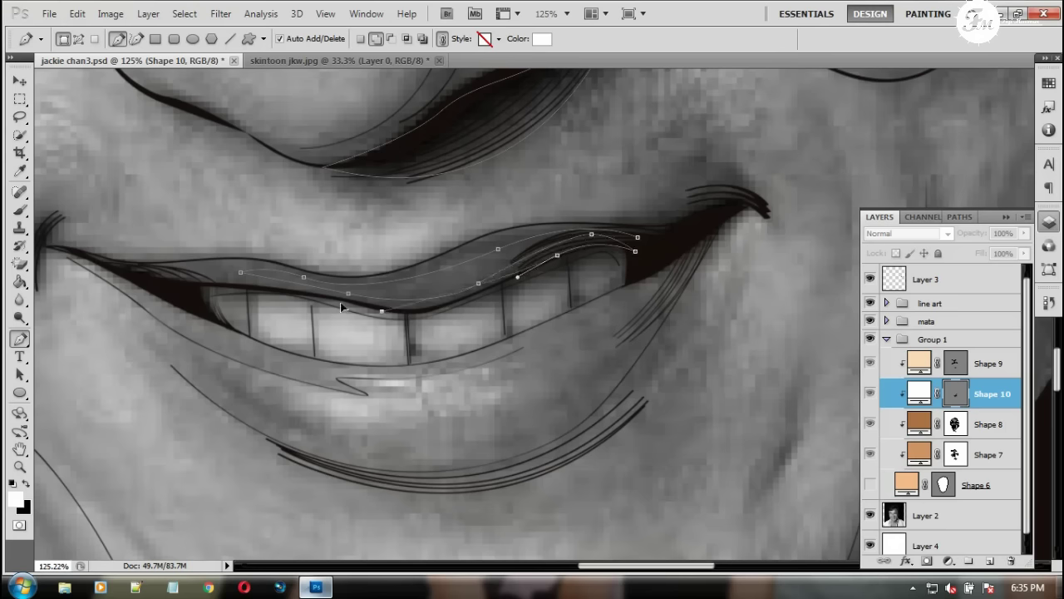
{"action": "scroll", "coordinate": [340, 302], "scroll_direction": "left", "scroll_amount": 2}
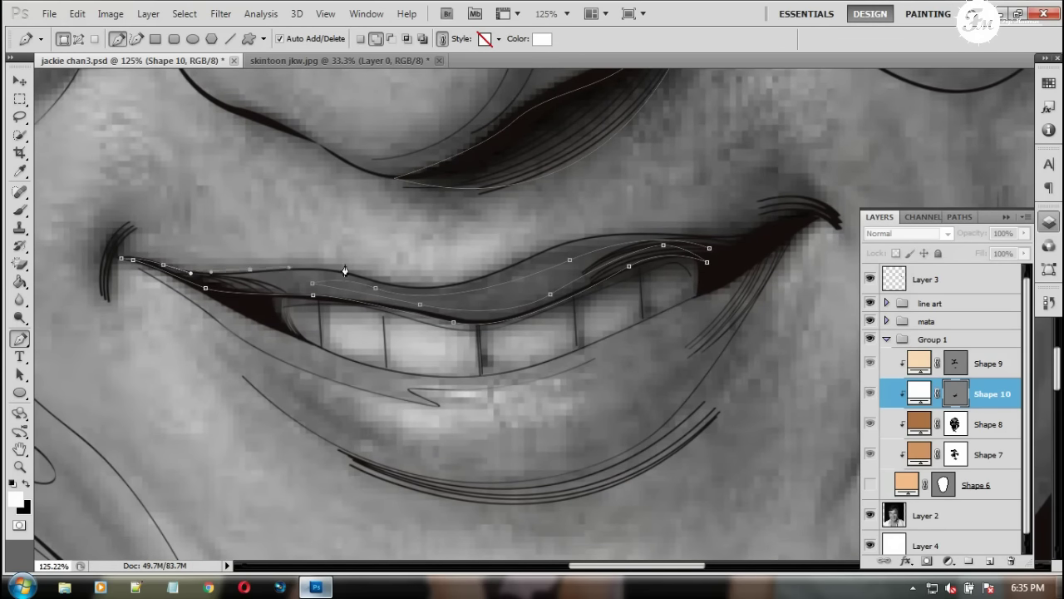
{"action": "scroll", "coordinate": [756, 238], "scroll_direction": "up", "scroll_amount": 1}
{"action": "left_click_drag", "start_coordinate": [692, 280], "coordinate": [713, 273]}
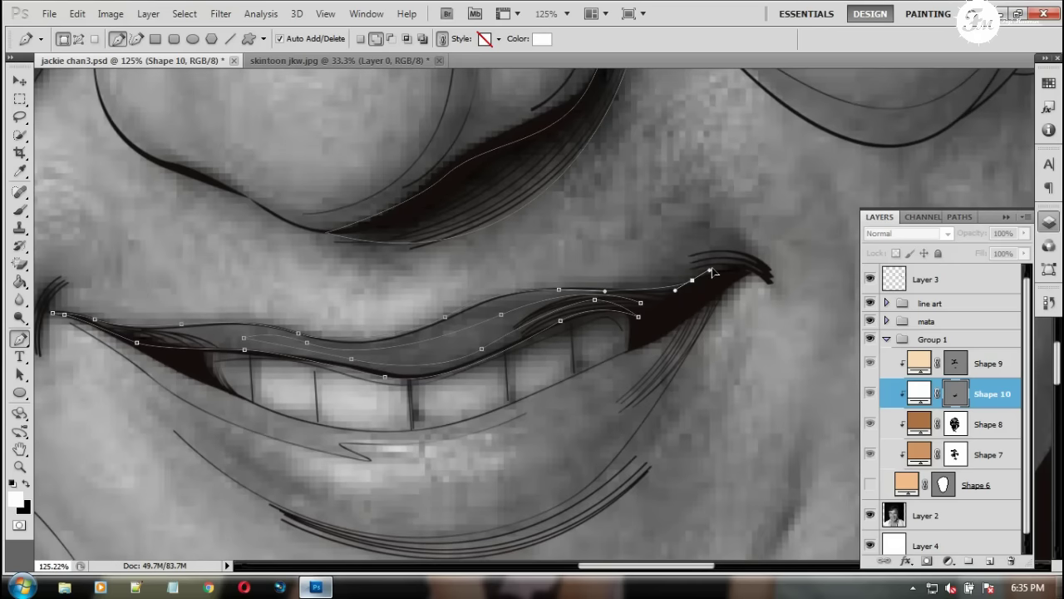
{"action": "left_click_drag", "start_coordinate": [779, 284], "coordinate": [783, 295]}
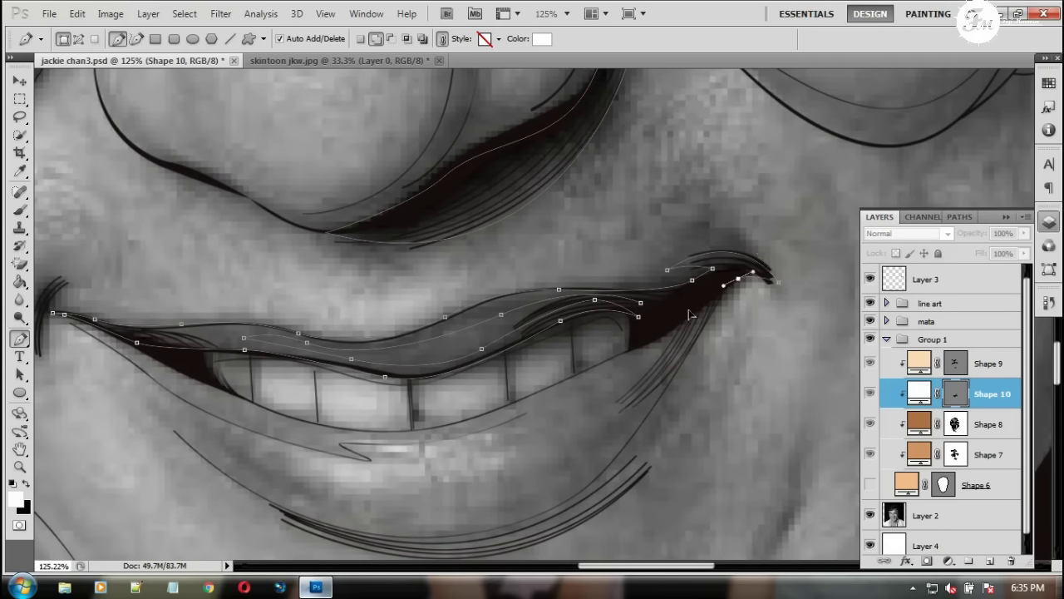
{"action": "left_click", "coordinate": [511, 335]}
{"action": "left_click_drag", "start_coordinate": [614, 292], "coordinate": [692, 292]}
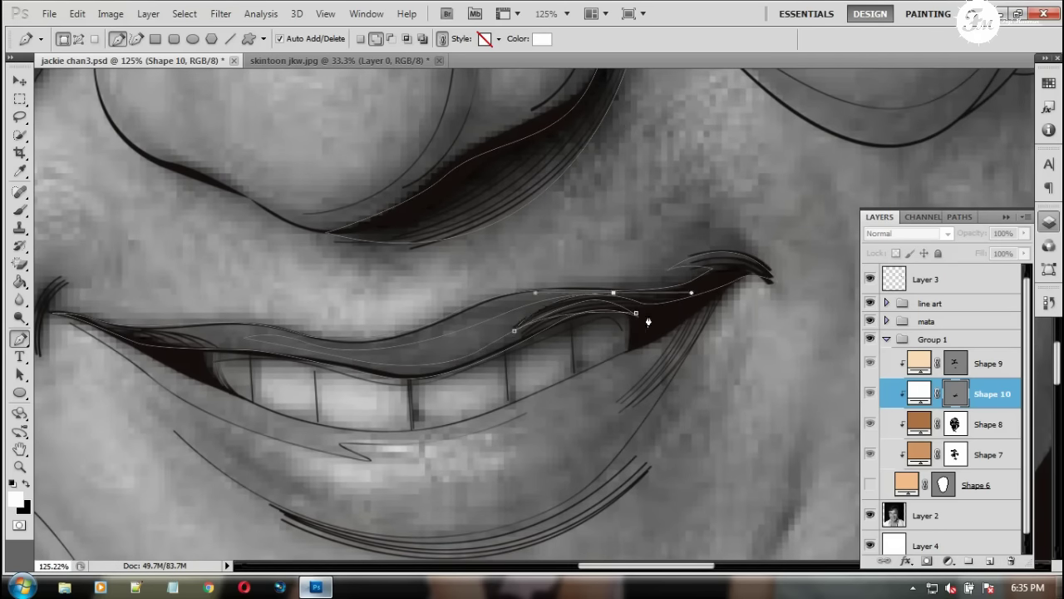
Extend Shape 10 with curved points along the jawline and chin
{"action": "scroll", "coordinate": [648, 322], "scroll_direction": "down", "scroll_amount": 2}
{"action": "left_click_drag", "start_coordinate": [649, 361], "coordinate": [571, 221]}
{"action": "mouse_move", "coordinate": [671, 280]}
{"action": "left_mouse_down"}
{"action": "mouse_move", "coordinate": [714, 398]}
{"action": "mouse_move", "coordinate": [724, 367]}
{"action": "left_mouse_up"}
{"action": "left_click_drag", "start_coordinate": [741, 274], "coordinate": [744, 202]}
{"action": "left_click_drag", "start_coordinate": [778, 474], "coordinate": [778, 311]}
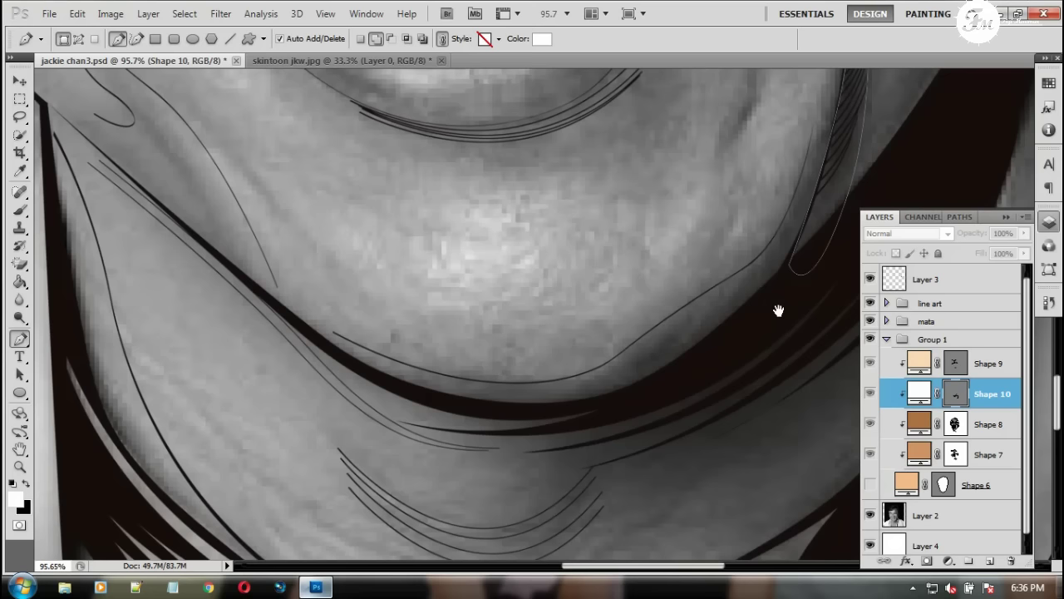
{"action": "left_click_drag", "start_coordinate": [669, 349], "coordinate": [545, 431]}
{"action": "mouse_move", "coordinate": [590, 380]}
{"action": "left_mouse_down"}
{"action": "mouse_move", "coordinate": [494, 395]}
{"action": "mouse_move", "coordinate": [278, 358]}
{"action": "left_mouse_up"}
{"action": "left_click_drag", "start_coordinate": [832, 285], "coordinate": [661, 410]}
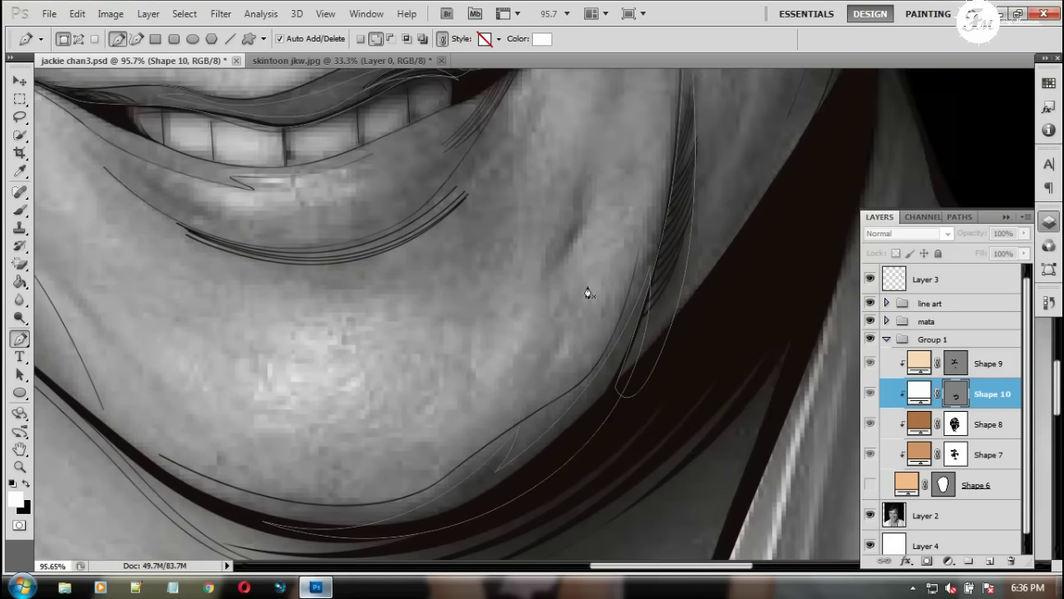
{"action": "scroll", "coordinate": [588, 292], "scroll_direction": "down", "scroll_amount": 3}
{"action": "scroll", "coordinate": [828, 184], "scroll_direction": "up", "scroll_amount": 1}
{"action": "left_click_drag", "start_coordinate": [737, 198], "coordinate": [867, 55]}
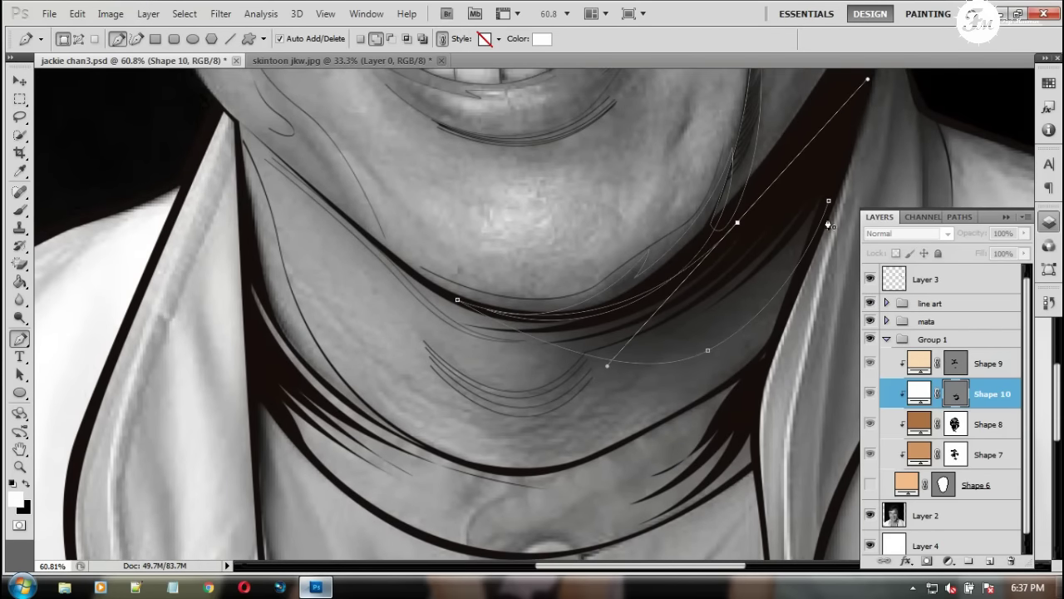
{"action": "scroll", "coordinate": [634, 314], "scroll_direction": "up", "scroll_amount": 5}
{"action": "scroll", "coordinate": [537, 430], "scroll_direction": "up", "scroll_amount": 5}
{"action": "scroll", "coordinate": [746, 333], "scroll_direction": "up", "scroll_amount": 2}
{"action": "scroll", "coordinate": [796, 208], "scroll_direction": "up", "scroll_amount": 3}
Trace and close the eyelid shadow outline above the eye
{"action": "left_click", "coordinate": [799, 202]}
{"action": "left_click_drag", "start_coordinate": [595, 319], "coordinate": [500, 397]}
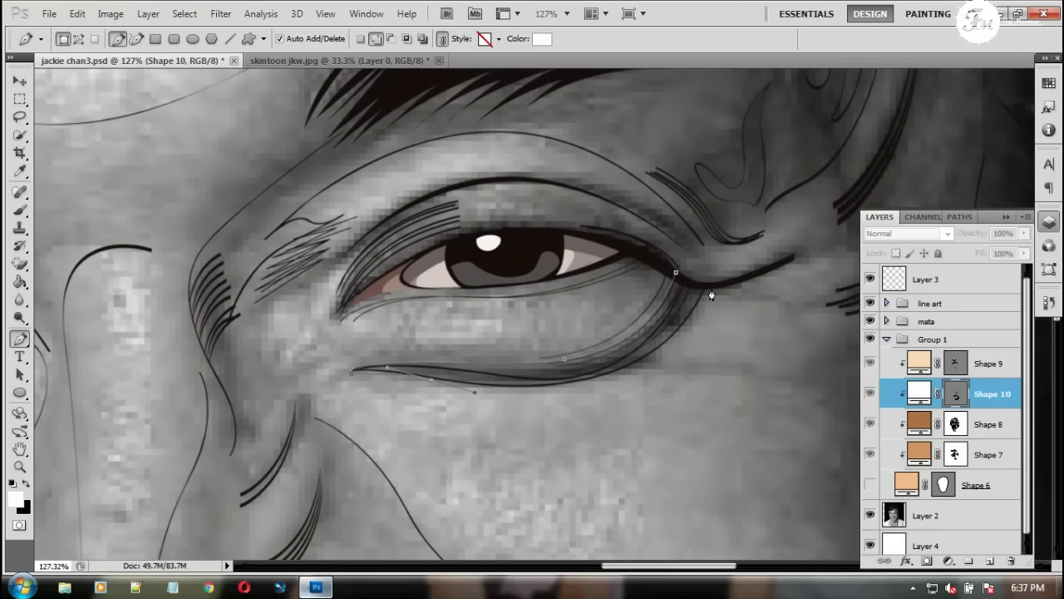
{"action": "left_click_drag", "start_coordinate": [781, 284], "coordinate": [646, 369]}
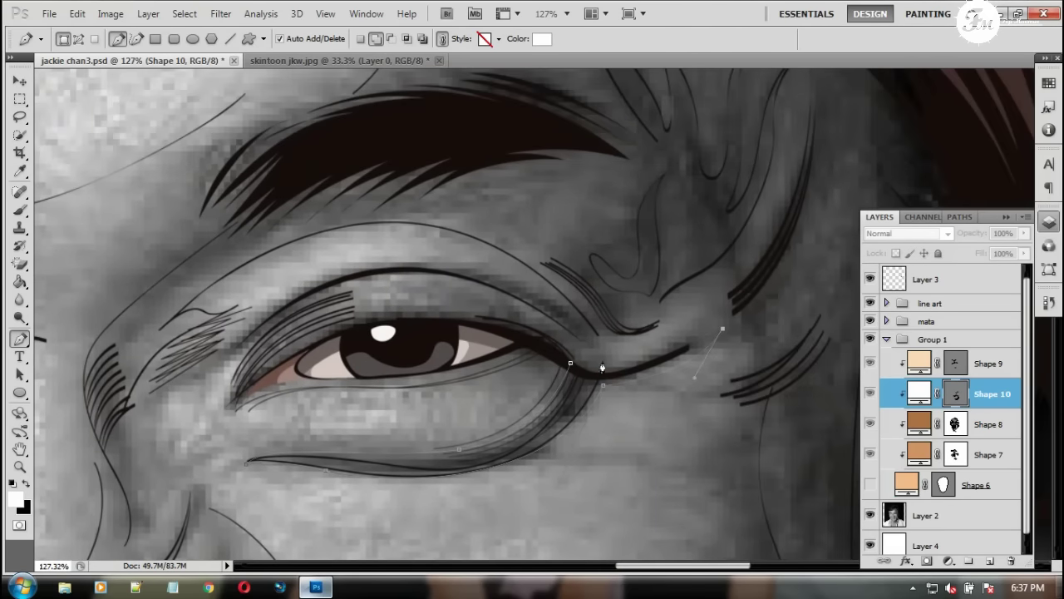
{"action": "left_click_drag", "start_coordinate": [481, 275], "coordinate": [694, 176]}
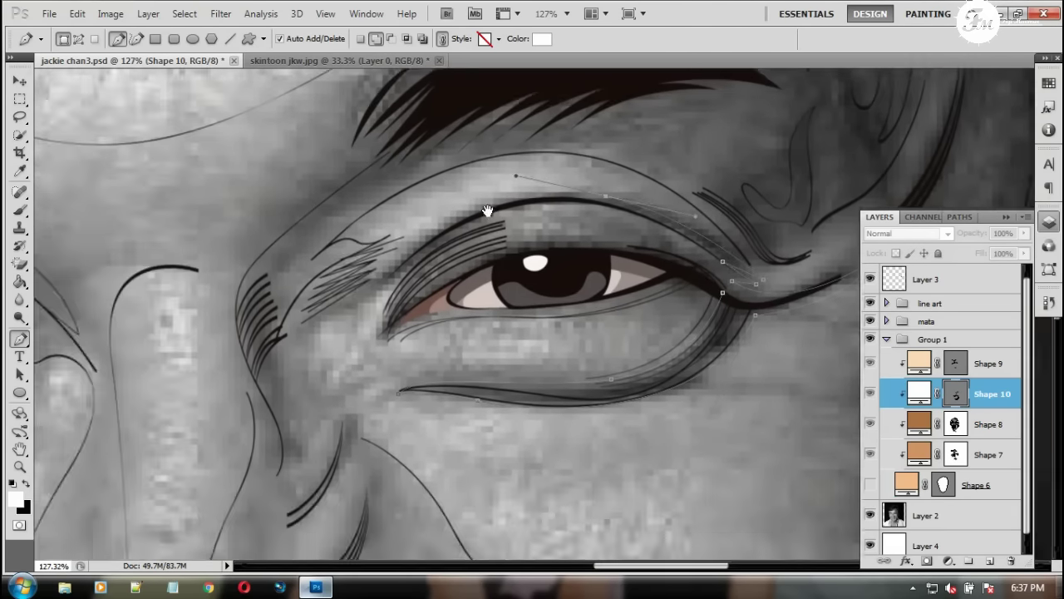
{"action": "left_click", "coordinate": [450, 293]}
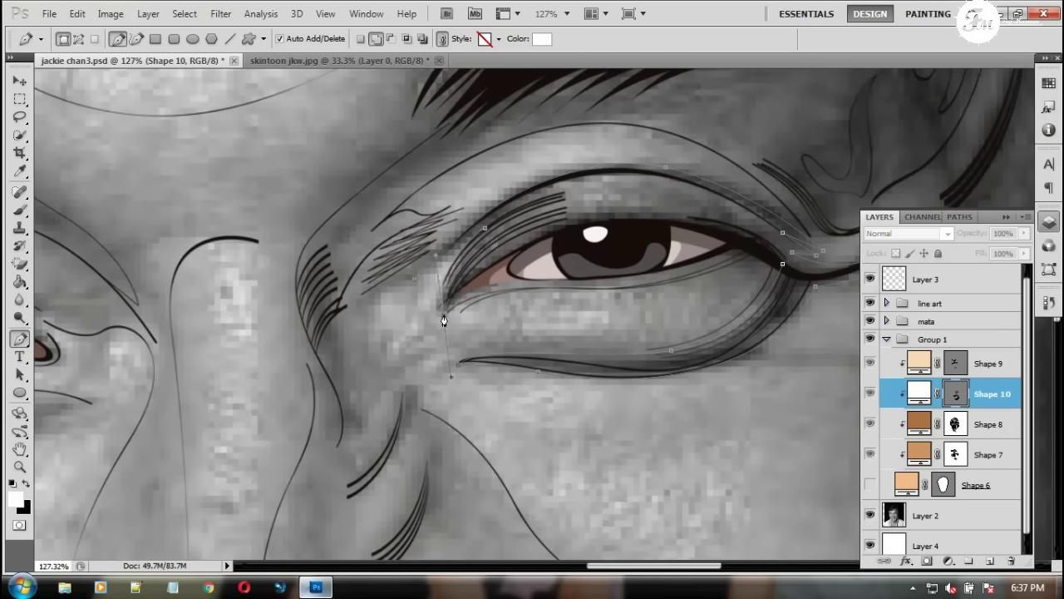
{"action": "left_click", "coordinate": [783, 265]}
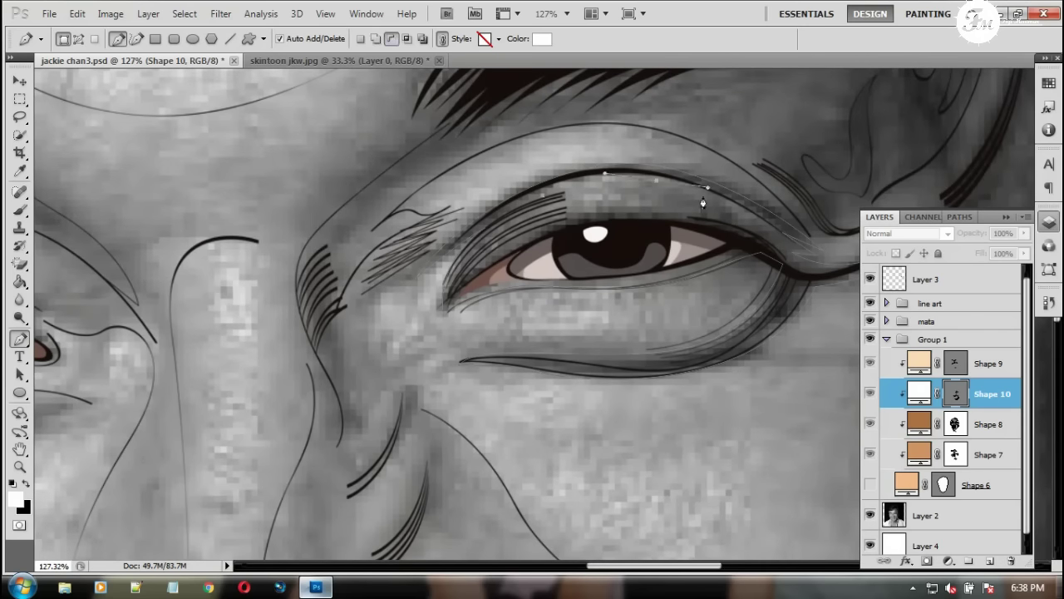
Trace a curved shadow outline over the eyebrow
{"action": "mouse_move", "coordinate": [588, 198]}
{"action": "left_mouse_down"}
{"action": "mouse_move", "coordinate": [352, 286]}
{"action": "mouse_move", "coordinate": [527, 198]}
{"action": "mouse_move", "coordinate": [516, 235]}
{"action": "left_mouse_up"}
{"action": "left_click", "coordinate": [725, 211]}
{"action": "mouse_move", "coordinate": [583, 106]}
{"action": "left_mouse_down"}
{"action": "mouse_move", "coordinate": [529, 186]}
{"action": "mouse_move", "coordinate": [566, 166]}
{"action": "left_mouse_up"}
{"action": "left_click", "coordinate": [385, 172]}
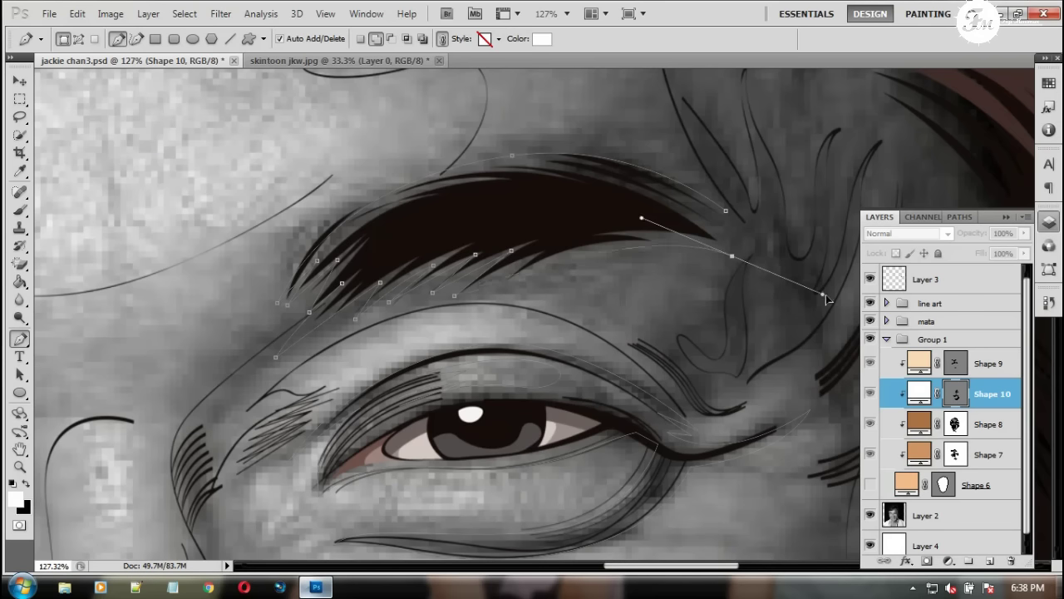
{"action": "mouse_move", "coordinate": [733, 245]}
{"action": "left_mouse_down"}
{"action": "mouse_move", "coordinate": [819, 277]}
{"action": "mouse_move", "coordinate": [693, 274]}
{"action": "left_mouse_up"}
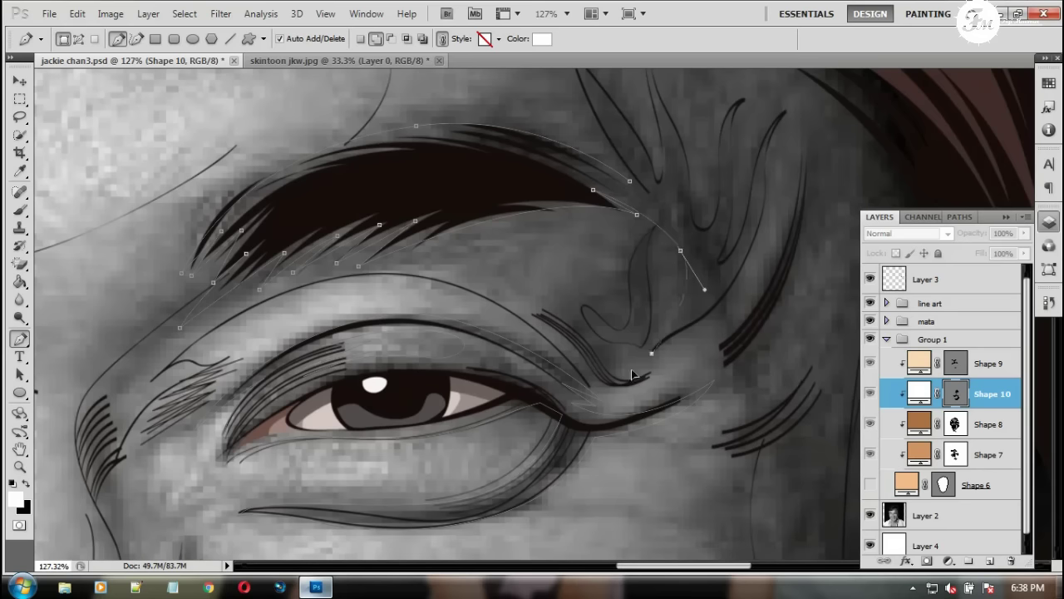
{"action": "left_click_drag", "start_coordinate": [707, 327], "coordinate": [680, 413]}
{"action": "left_click_drag", "start_coordinate": [737, 277], "coordinate": [758, 199]}
{"action": "left_click", "coordinate": [691, 348]}
Outline the finger-like forehead wrinkle shadow shapes
{"action": "left_click", "coordinate": [717, 181]}
{"action": "left_click", "coordinate": [692, 262]}
{"action": "left_click_drag", "start_coordinate": [691, 266], "coordinate": [687, 344]}
{"action": "left_click", "coordinate": [657, 355]}
{"action": "left_click", "coordinate": [623, 202]}
{"action": "left_click", "coordinate": [627, 337]}
{"action": "left_click", "coordinate": [543, 222]}
{"action": "left_click", "coordinate": [568, 243]}
{"action": "left_click", "coordinate": [602, 339]}
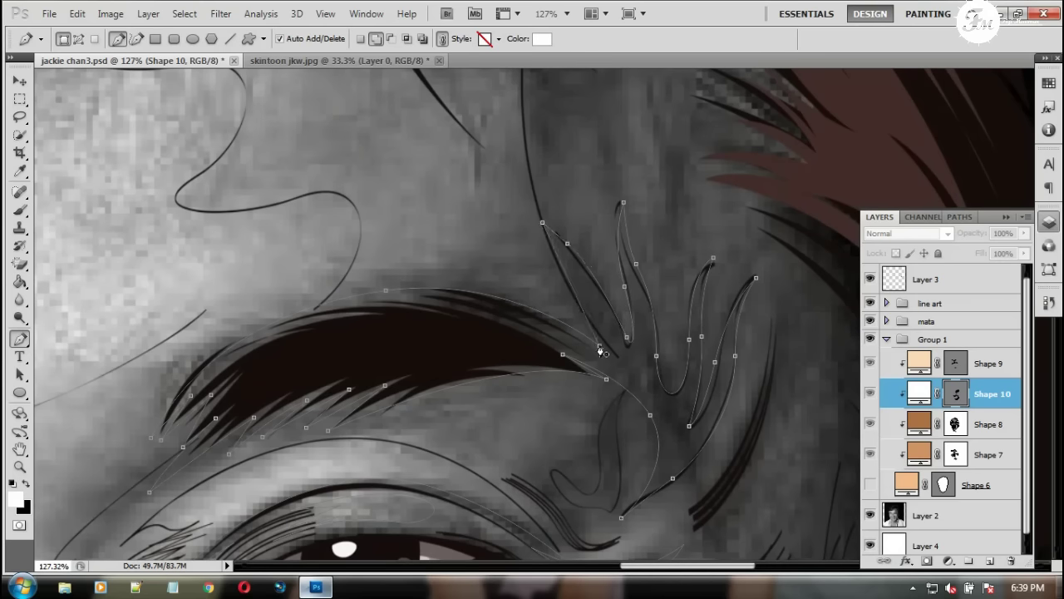
Extend the wrinkle shadows with another wrinkle shape near the temple
{"action": "scroll", "coordinate": [601, 353], "scroll_direction": "down", "scroll_amount": 3}
{"action": "scroll", "coordinate": [560, 482], "scroll_direction": "up", "scroll_amount": 5}
{"action": "left_click", "coordinate": [552, 102]}
{"action": "left_click", "coordinate": [513, 395]}
{"action": "left_click", "coordinate": [528, 300]}
{"action": "left_click", "coordinate": [563, 392]}
{"action": "left_click", "coordinate": [563, 244]}
{"action": "left_click", "coordinate": [574, 168]}
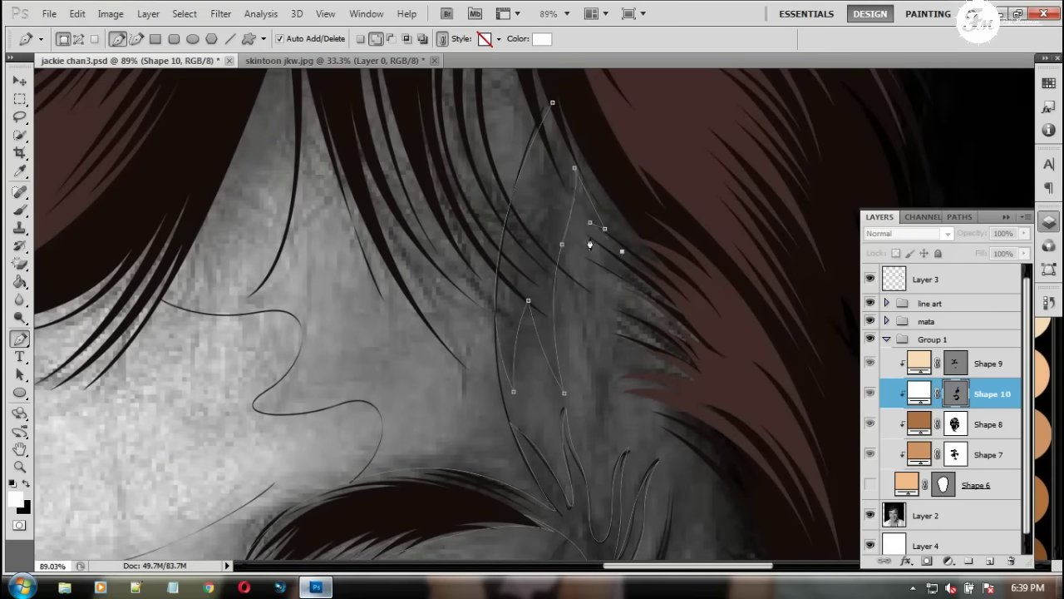
Add curved shadow outline beside the hair, down the jaw toward the ear
{"action": "left_click", "coordinate": [418, 276]}
{"action": "mouse_move", "coordinate": [693, 406]}
{"action": "left_mouse_down"}
{"action": "mouse_move", "coordinate": [501, 307]}
{"action": "mouse_move", "coordinate": [521, 252]}
{"action": "left_mouse_up"}
{"action": "left_click", "coordinate": [482, 289]}
{"action": "left_click", "coordinate": [528, 326]}
{"action": "left_click_drag", "start_coordinate": [488, 281], "coordinate": [477, 374]}
{"action": "scroll", "coordinate": [476, 378], "scroll_direction": "down", "scroll_amount": 5}
{"action": "left_click", "coordinate": [373, 375]}
{"action": "scroll", "coordinate": [485, 225], "scroll_direction": "down", "scroll_amount": 3}
{"action": "scroll", "coordinate": [618, 252], "scroll_direction": "up", "scroll_amount": 3}
{"action": "left_click_drag", "start_coordinate": [481, 413], "coordinate": [559, 492]}
Outline and finish the ear shadow shape, then bring the eye region back into view
{"action": "left_click", "coordinate": [473, 368]}
{"action": "left_click", "coordinate": [487, 251]}
{"action": "left_click", "coordinate": [496, 361]}
{"action": "left_click", "coordinate": [517, 266]}
{"action": "left_click", "coordinate": [533, 198]}
{"action": "left_click", "coordinate": [526, 267]}
{"action": "scroll", "coordinate": [527, 171], "scroll_direction": "up", "scroll_amount": 5}
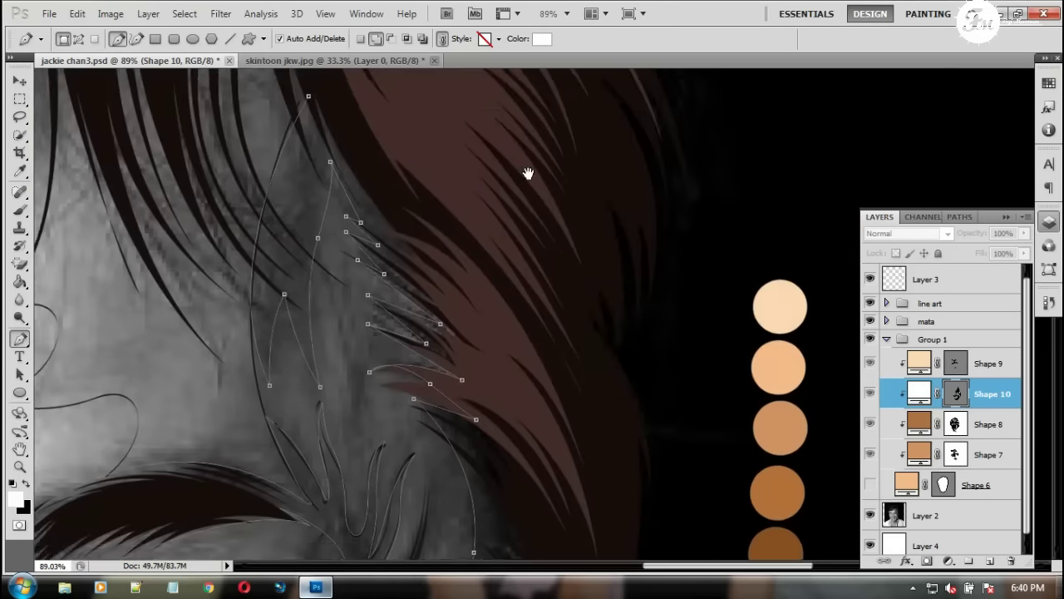
{"action": "left_click_drag", "start_coordinate": [488, 90], "coordinate": [613, 290]}
{"action": "scroll", "coordinate": [613, 290], "scroll_direction": "down", "scroll_amount": 5}
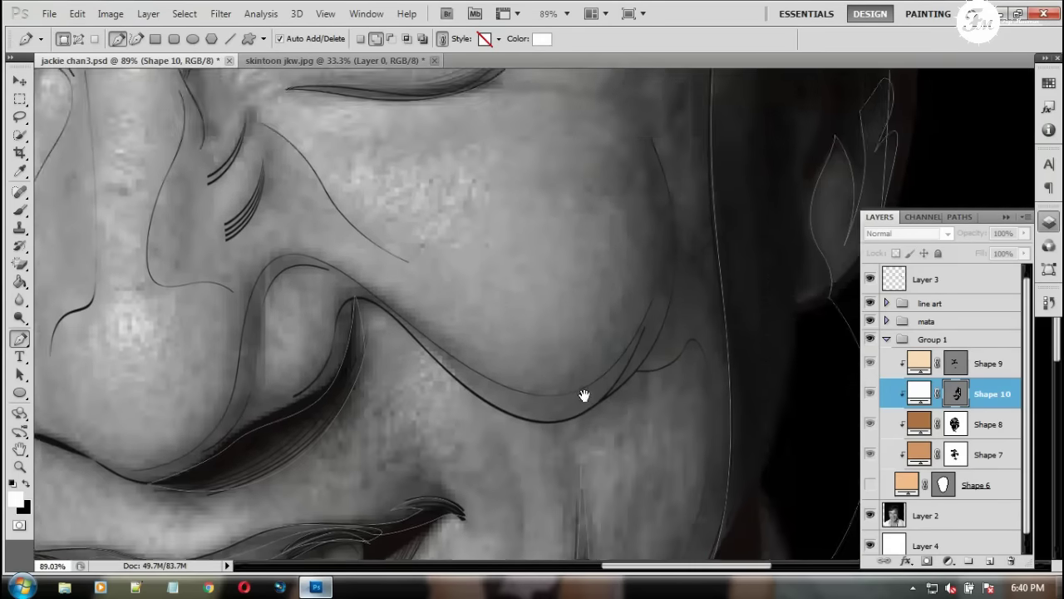
{"action": "scroll", "coordinate": [582, 394], "scroll_direction": "down", "scroll_amount": 3}
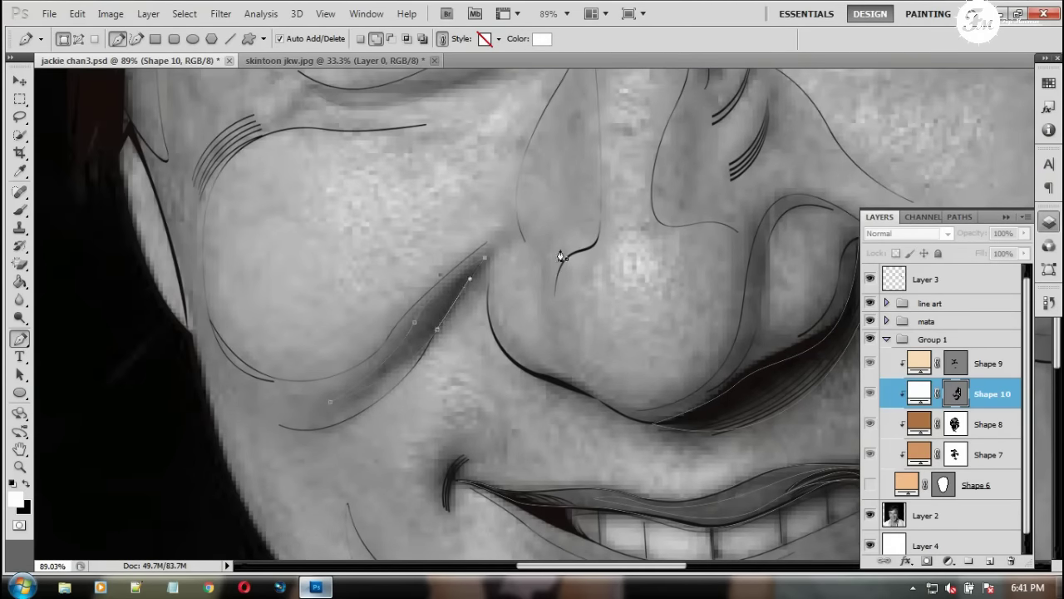
{"action": "scroll", "coordinate": [562, 256], "scroll_direction": "right", "scroll_amount": 5}
{"action": "scroll", "coordinate": [405, 488], "scroll_direction": "up", "scroll_amount": 5}
{"action": "scroll", "coordinate": [523, 340], "scroll_direction": "up", "scroll_amount": 2}
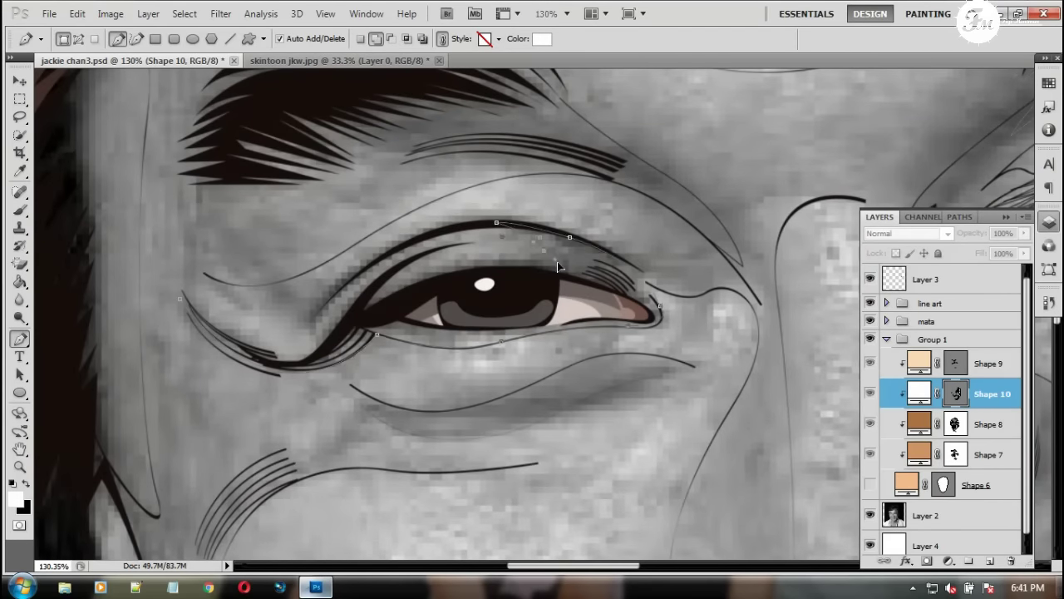
Reshape the lower-eyelid shadow curve with an added curve point
{"action": "left_click_drag", "start_coordinate": [286, 365], "coordinate": [258, 359]}
{"action": "left_click", "coordinate": [311, 335]}
{"action": "scroll", "coordinate": [381, 289], "scroll_direction": "up", "scroll_amount": 3}
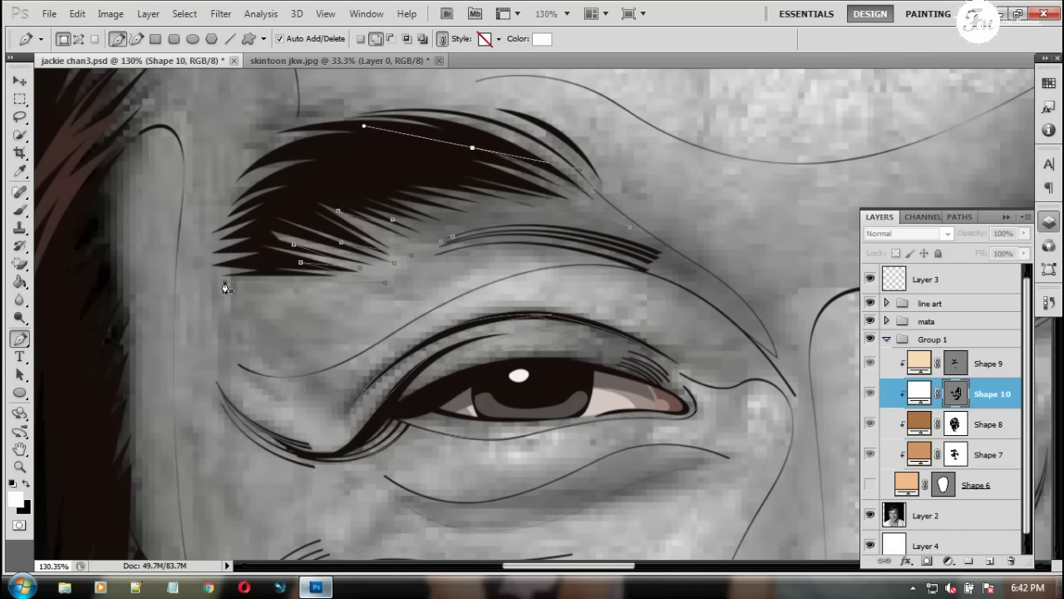
{"action": "scroll", "coordinate": [240, 410], "scroll_direction": "up", "scroll_amount": 2}
{"action": "scroll", "coordinate": [275, 350], "scroll_direction": "down", "scroll_amount": 3}
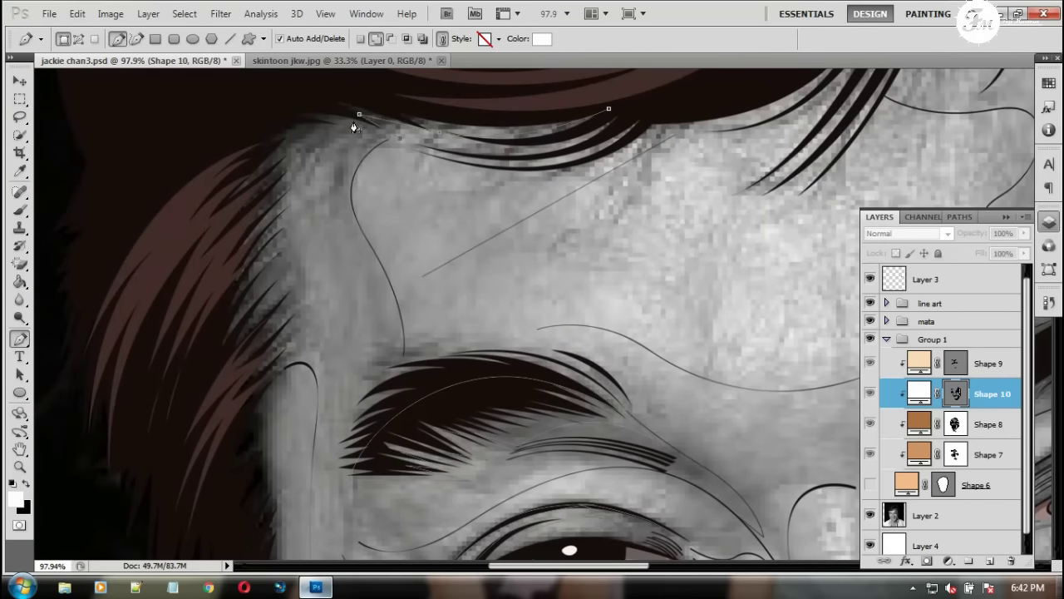
Add curved shadow points along the hairline and face edge
{"action": "left_click_drag", "start_coordinate": [287, 140], "coordinate": [258, 214]}
{"action": "left_click_drag", "start_coordinate": [306, 240], "coordinate": [339, 142]}
{"action": "mouse_move", "coordinate": [308, 358]}
{"action": "left_mouse_down"}
{"action": "mouse_move", "coordinate": [328, 463]}
{"action": "mouse_move", "coordinate": [352, 261]}
{"action": "left_mouse_up"}
{"action": "left_click_drag", "start_coordinate": [413, 370], "coordinate": [394, 406]}
{"action": "scroll", "coordinate": [378, 221], "scroll_direction": "up", "scroll_amount": 5}
{"action": "scroll", "coordinate": [306, 293], "scroll_direction": "up", "scroll_amount": 3}
{"action": "scroll", "coordinate": [306, 293], "scroll_direction": "down", "scroll_amount": 6}
Pan across the cheek and nose and extend the shadow outline at the neck
{"action": "left_click_drag", "start_coordinate": [669, 549], "coordinate": [503, 449]}
{"action": "scroll", "coordinate": [483, 286], "scroll_direction": "up", "scroll_amount": 5}
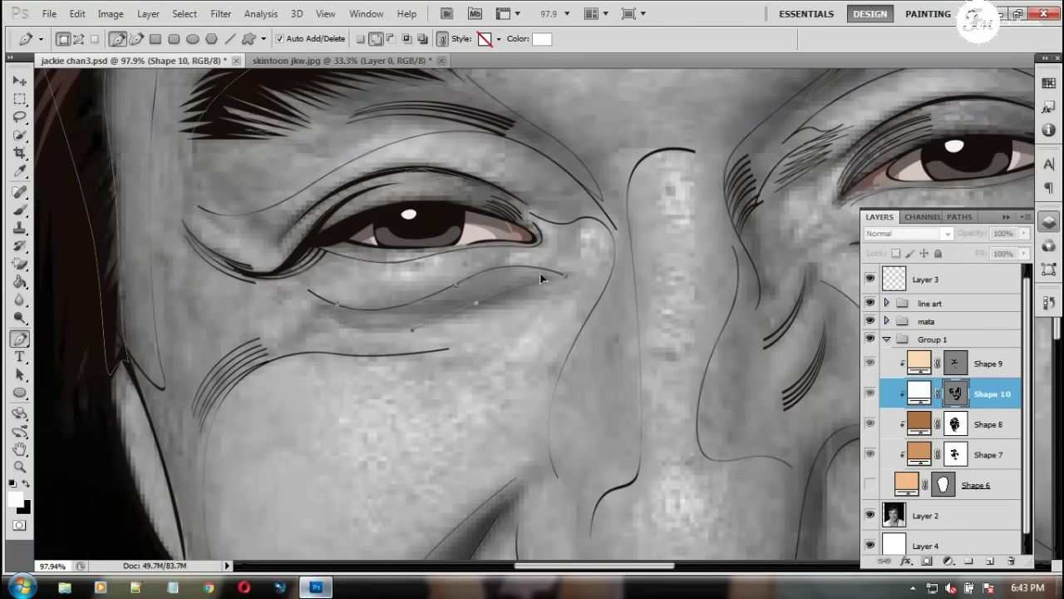
{"action": "scroll", "coordinate": [499, 316], "scroll_direction": "right", "scroll_amount": 4}
{"action": "scroll", "coordinate": [451, 352], "scroll_direction": "right", "scroll_amount": 3}
{"action": "scroll", "coordinate": [457, 365], "scroll_direction": "up", "scroll_amount": 1}
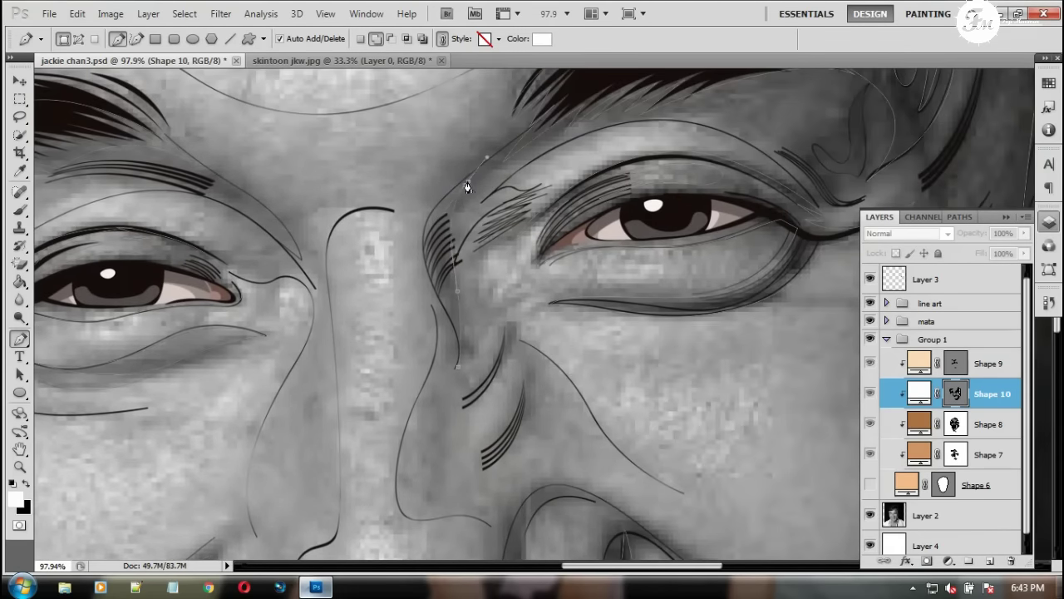
{"action": "scroll", "coordinate": [453, 391], "scroll_direction": "right", "scroll_amount": 4}
{"action": "scroll", "coordinate": [452, 391], "scroll_direction": "up", "scroll_amount": 1}
{"action": "scroll", "coordinate": [472, 316], "scroll_direction": "right", "scroll_amount": 2}
{"action": "scroll", "coordinate": [472, 316], "scroll_direction": "up", "scroll_amount": 2}
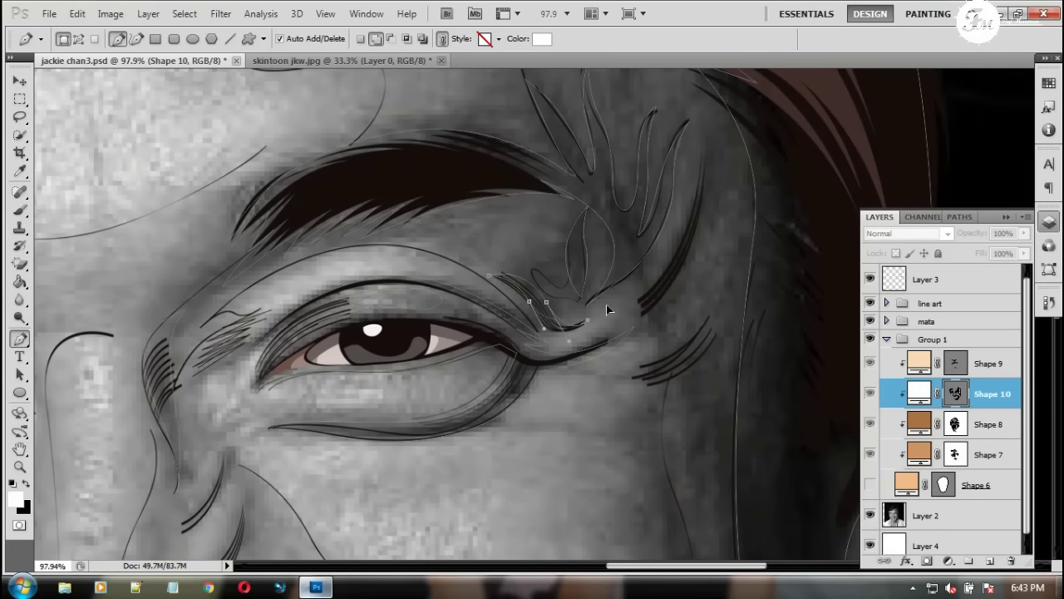
{"action": "scroll", "coordinate": [606, 309], "scroll_direction": "down", "scroll_amount": 4}
{"action": "scroll", "coordinate": [579, 354], "scroll_direction": "right", "scroll_amount": 2}
{"action": "scroll", "coordinate": [508, 275], "scroll_direction": "down", "scroll_amount": 3}
{"action": "scroll", "coordinate": [508, 280], "scroll_direction": "down", "scroll_amount": 5}
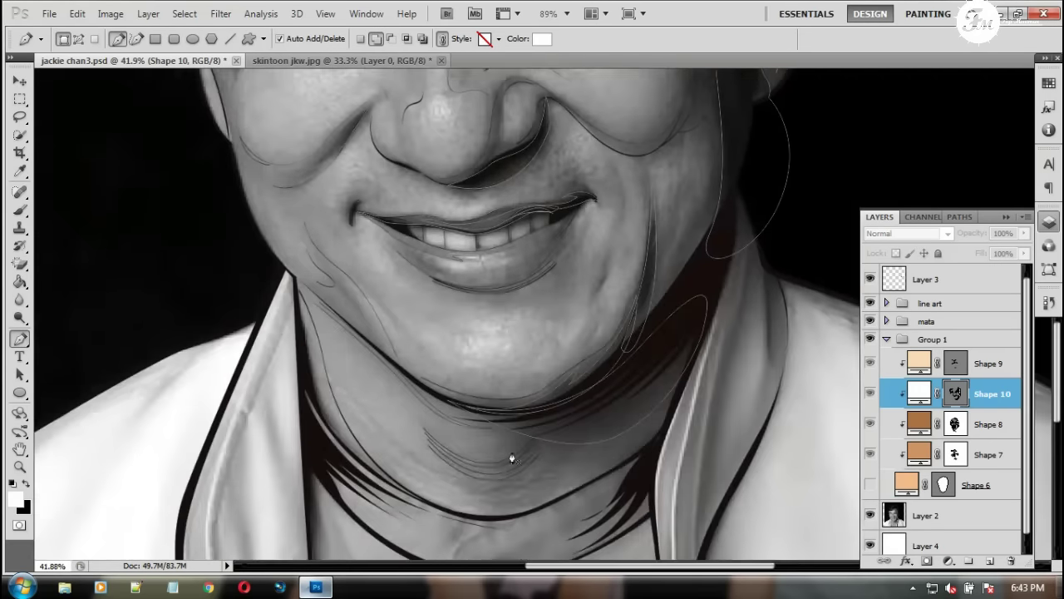
{"action": "scroll", "coordinate": [583, 349], "scroll_direction": "right", "scroll_amount": 1}
{"action": "left_click_drag", "start_coordinate": [638, 337], "coordinate": [636, 360]}
Close the Shape 10 shadow path and fill it dark brown
{"action": "left_click", "coordinate": [272, 227]}
{"action": "scroll", "coordinate": [412, 424], "scroll_direction": "down", "scroll_amount": 3}
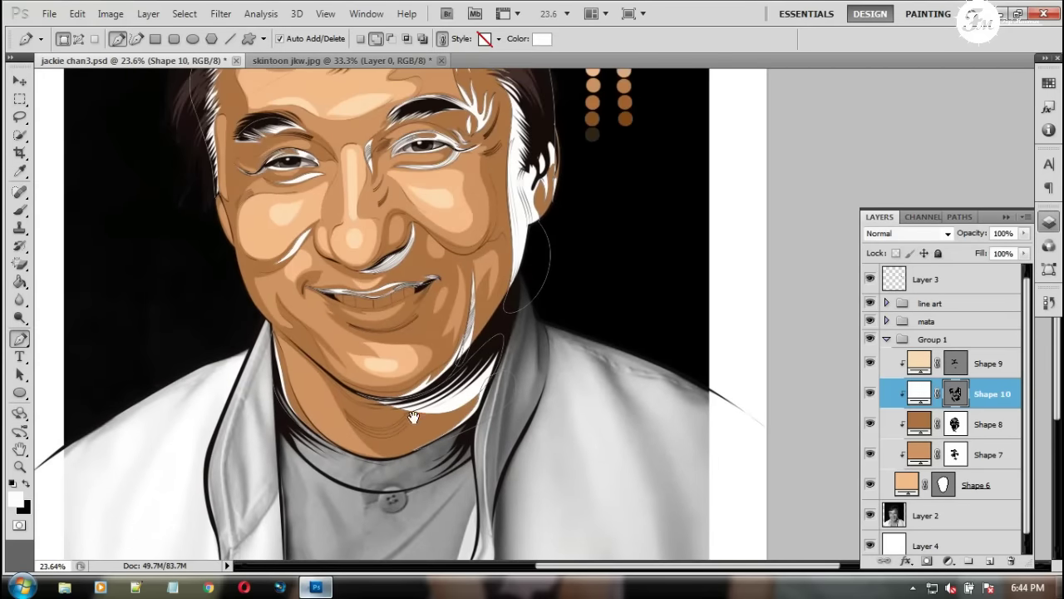
{"action": "double_click", "coordinate": [919, 393]}
{"action": "mouse_move", "coordinate": [851, 468]}
{"action": "left_mouse_down"}
{"action": "mouse_move", "coordinate": [831, 473]}
{"action": "mouse_move", "coordinate": [844, 490]}
{"action": "left_mouse_up"}
{"action": "left_click", "coordinate": [1036, 366]}
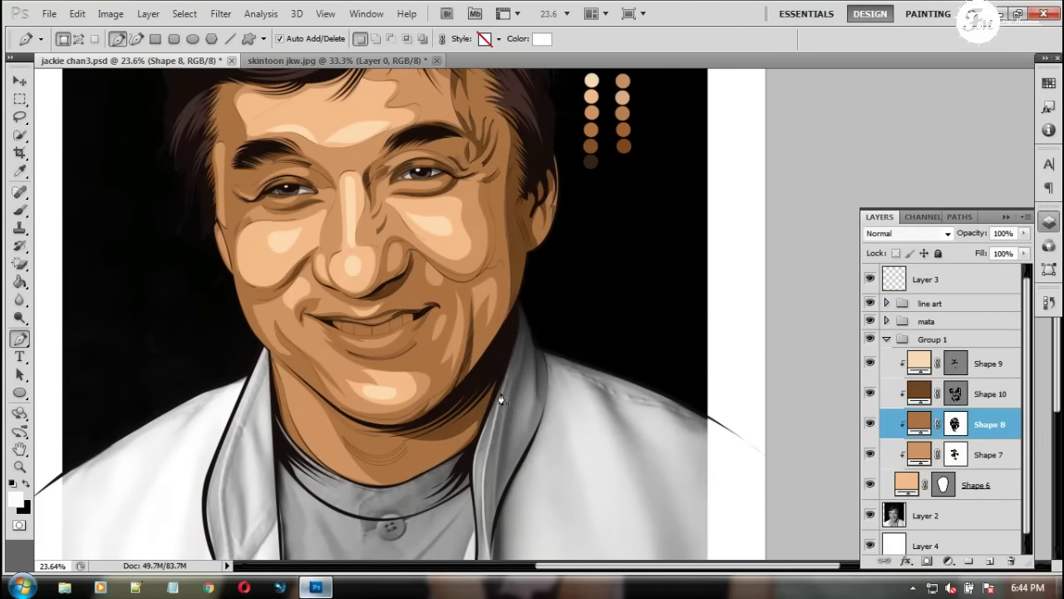
Save jackie chan3.psd and select the group of skin shapes
{"action": "scroll", "coordinate": [500, 392], "scroll_direction": "down", "scroll_amount": 2}
{"action": "scroll", "coordinate": [597, 402], "scroll_direction": "down", "scroll_amount": 1}
{"action": "key", "text": "ctrl+s"}
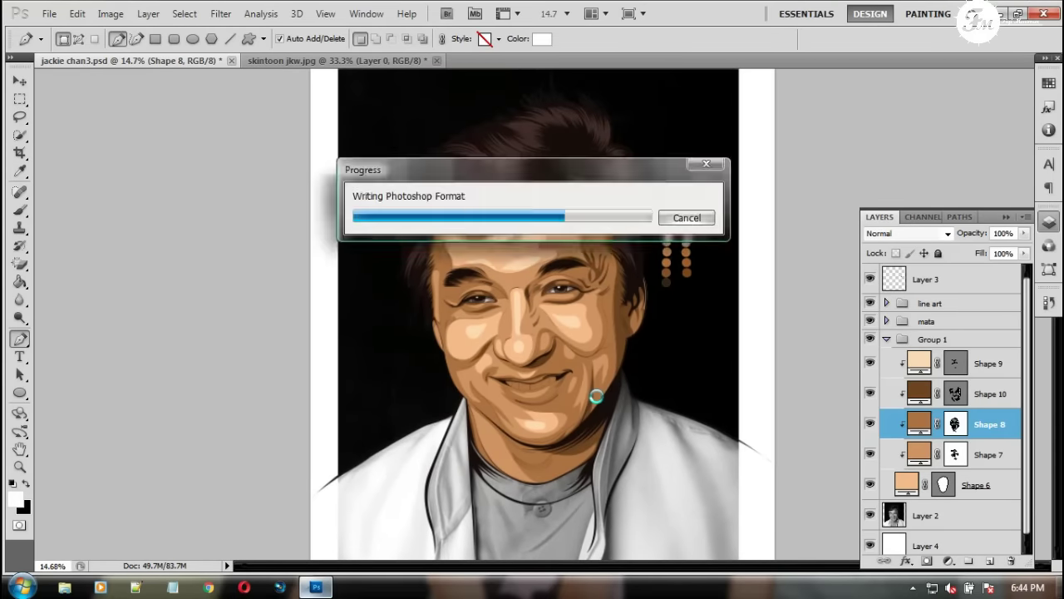
{"action": "scroll", "coordinate": [549, 399], "scroll_direction": "up", "scroll_amount": 5}
{"action": "scroll", "coordinate": [513, 391], "scroll_direction": "up", "scroll_amount": 4}
{"action": "scroll", "coordinate": [513, 391], "scroll_direction": "up", "scroll_amount": 2}
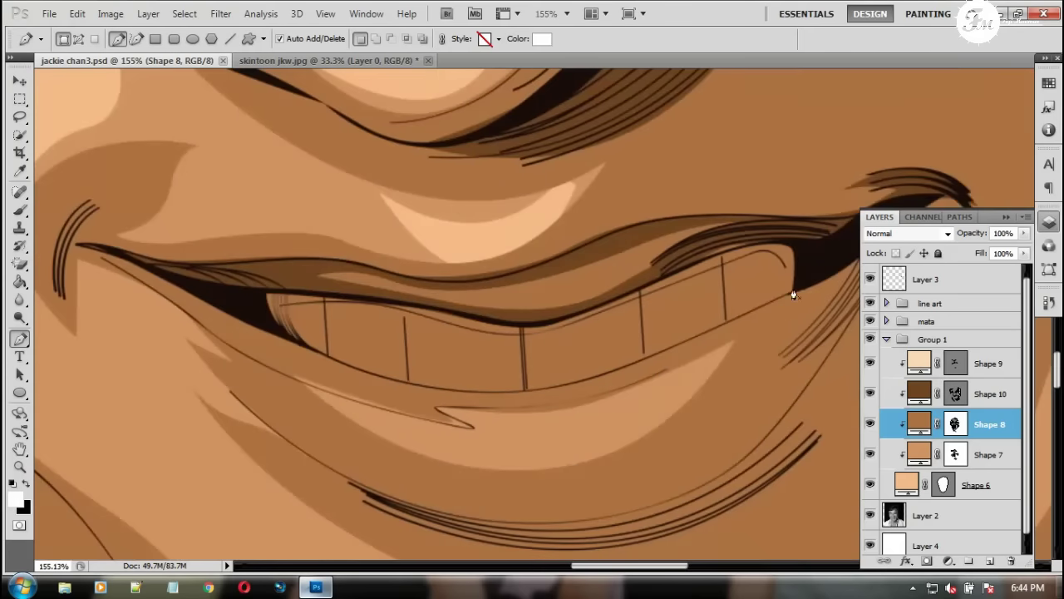
{"action": "left_click", "coordinate": [887, 339]}
Name the group 'skin' and trace a closed teeth outline as Shape 11
{"action": "double_click", "coordinate": [933, 339]}
{"action": "key", "text": "Return"}
{"action": "left_click", "coordinate": [252, 291]}
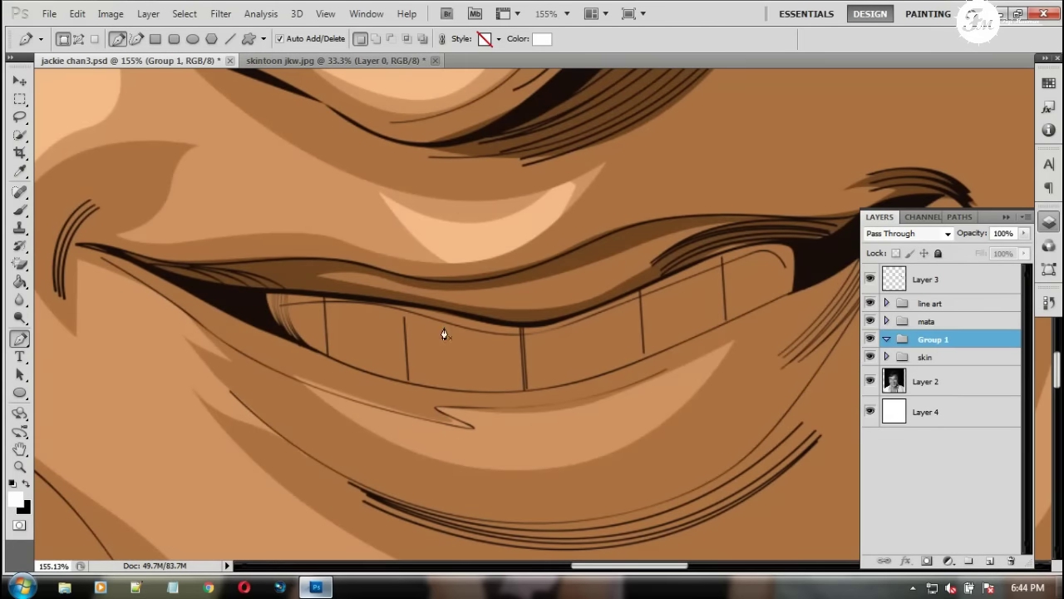
{"action": "left_click_drag", "start_coordinate": [438, 308], "coordinate": [501, 330]}
{"action": "left_click_drag", "start_coordinate": [600, 304], "coordinate": [661, 278]}
{"action": "left_click", "coordinate": [751, 244]}
{"action": "left_click_drag", "start_coordinate": [810, 252], "coordinate": [819, 266]}
{"action": "left_click", "coordinate": [790, 294]}
{"action": "left_click_drag", "start_coordinate": [566, 385], "coordinate": [502, 402]}
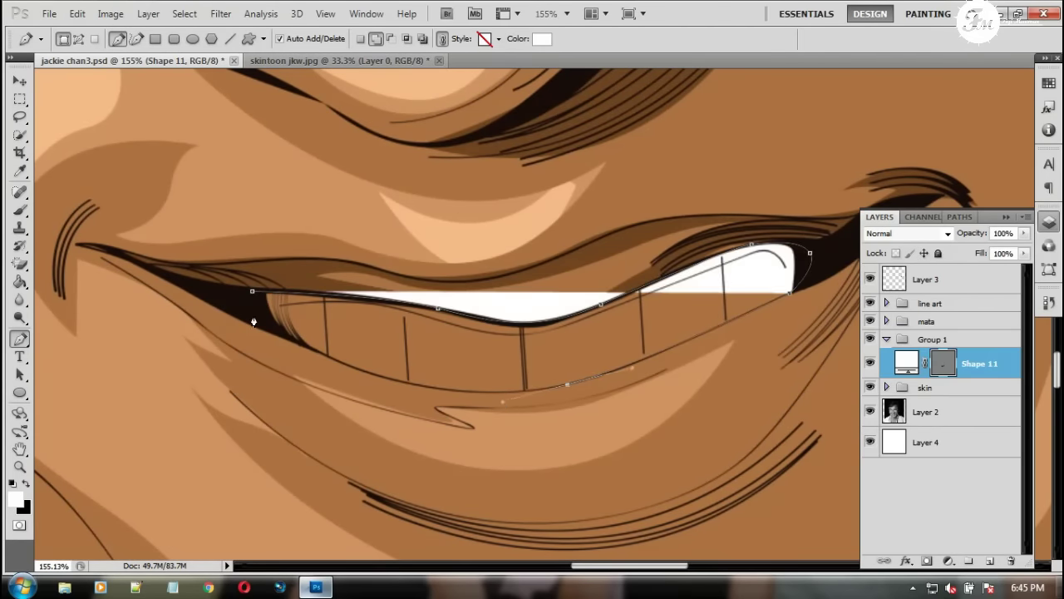
{"action": "left_click_drag", "start_coordinate": [252, 313], "coordinate": [161, 240]}
{"action": "left_click", "coordinate": [252, 291]}
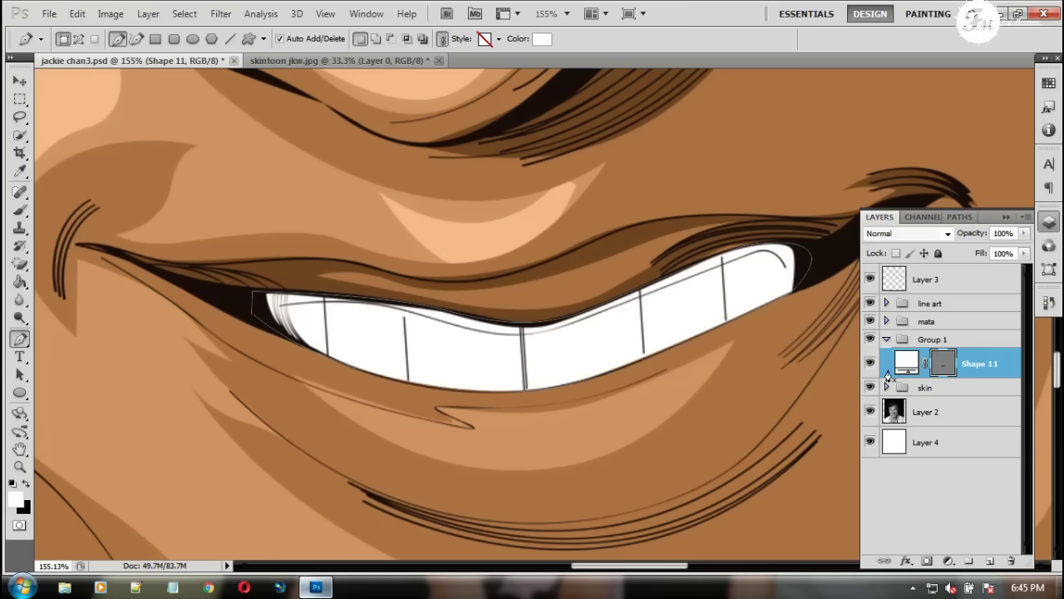
Fill the teeth shape light grey, then hide the skin group and teeth shape
{"action": "double_click", "coordinate": [907, 364]}
{"action": "left_click", "coordinate": [717, 423]}
{"action": "left_click", "coordinate": [1036, 373]}
{"action": "left_click", "coordinate": [869, 387]}
{"action": "left_click", "coordinate": [870, 364]}
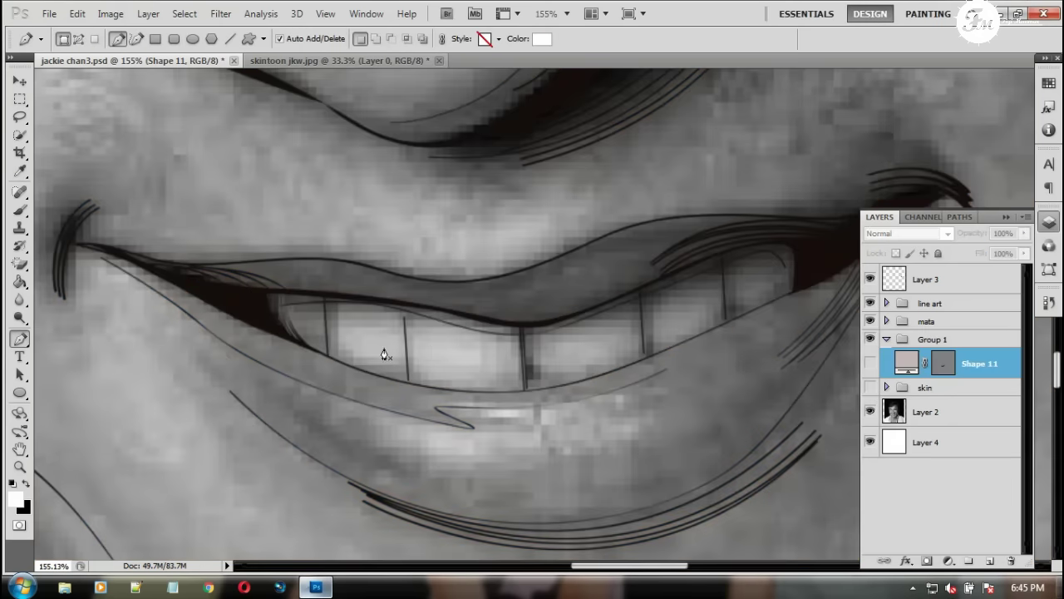
{"action": "scroll", "coordinate": [566, 358], "scroll_direction": "up", "scroll_amount": 1}
Draw a tooth highlight shape and clip it to the teeth shape
{"action": "left_click", "coordinate": [409, 321]}
{"action": "left_click", "coordinate": [484, 336]}
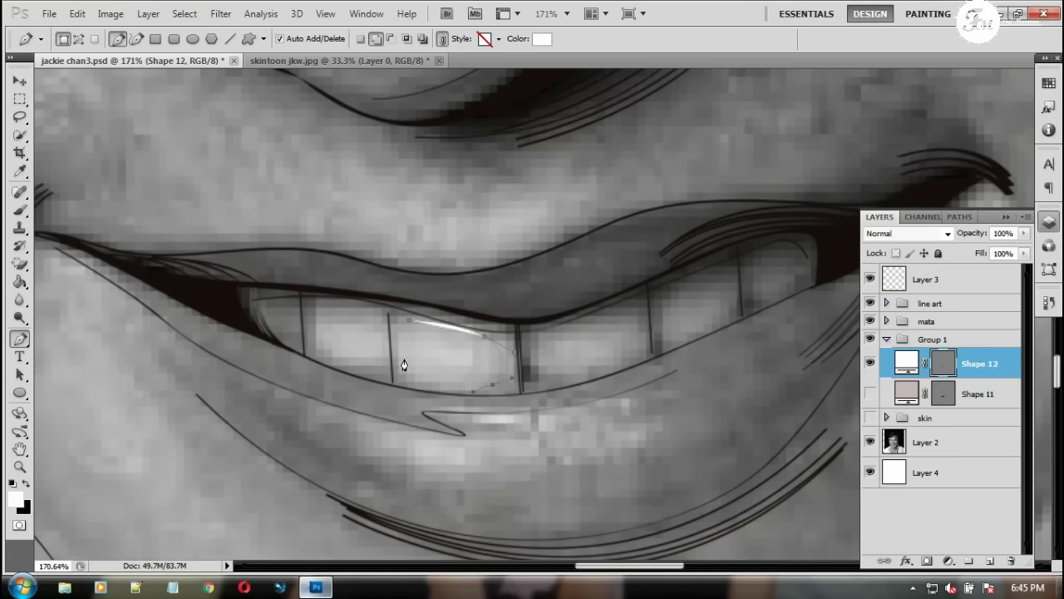
{"action": "left_click", "coordinate": [408, 320]}
{"action": "left_click", "coordinate": [902, 378], "text": "alt"}
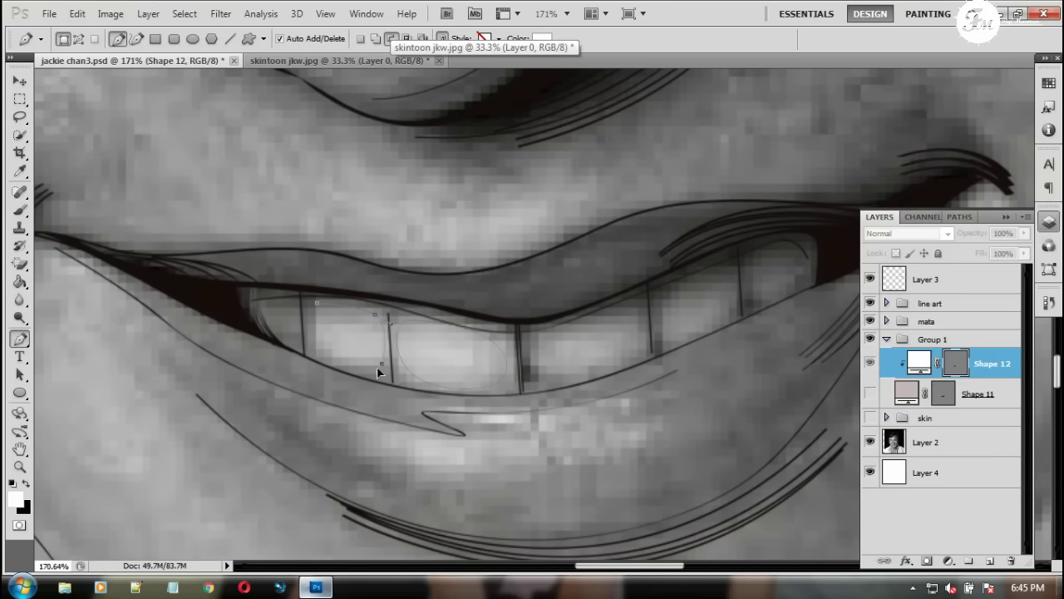
Show the teeth shape again and refill it with a grey sampled from the photo
{"action": "scroll", "coordinate": [312, 312], "scroll_direction": "up", "scroll_amount": 1}
{"action": "scroll", "coordinate": [446, 380], "scroll_direction": "right", "scroll_amount": 3}
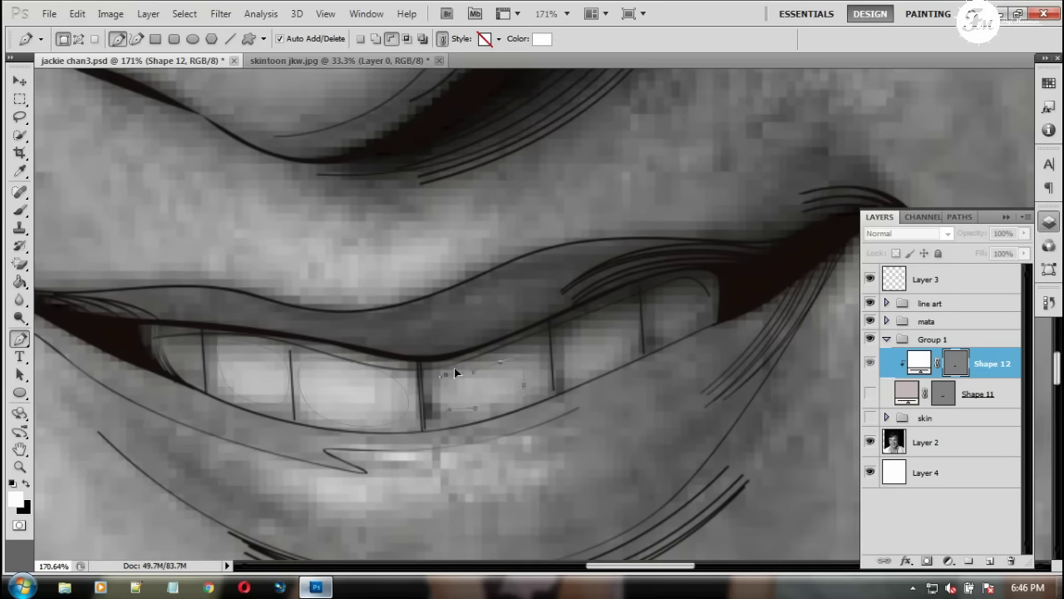
{"action": "left_click", "coordinate": [870, 393]}
{"action": "scroll", "coordinate": [446, 411], "scroll_direction": "down", "scroll_amount": 3}
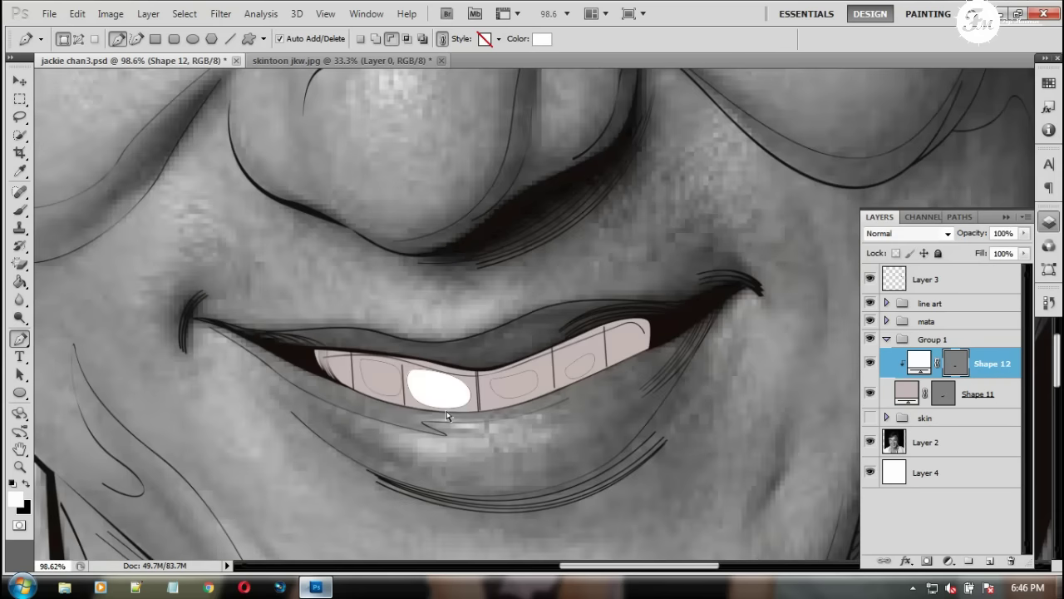
{"action": "double_click", "coordinate": [919, 364]}
{"action": "left_click", "coordinate": [519, 384]}
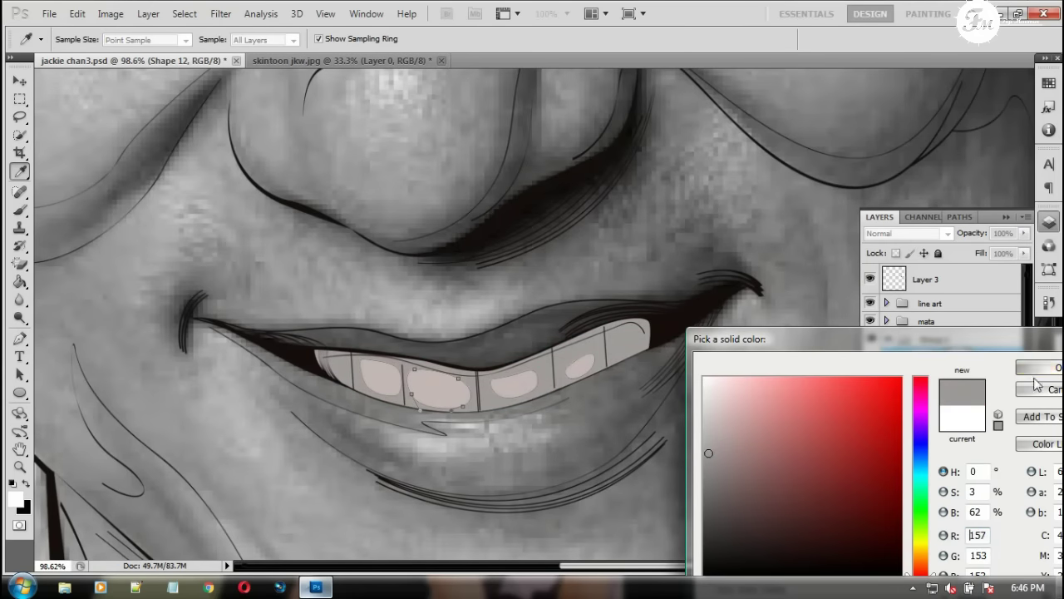
{"action": "left_click", "coordinate": [421, 395]}
Pen-draw white highlight outlines over the first and third upper teeth in Group 1
{"action": "key", "text": "Return"}
{"action": "scroll", "coordinate": [422, 401], "scroll_direction": "up", "scroll_amount": 3}
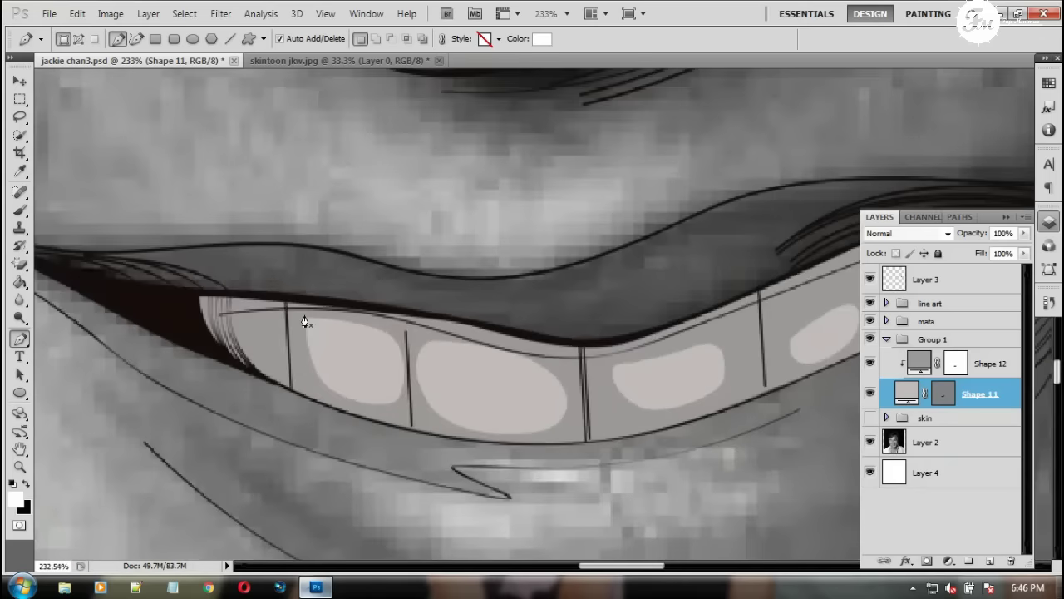
{"action": "left_click", "coordinate": [306, 317]}
{"action": "left_click", "coordinate": [406, 338]}
{"action": "left_click_drag", "start_coordinate": [456, 336], "coordinate": [491, 341]}
{"action": "left_click", "coordinate": [582, 409]}
{"action": "left_click", "coordinate": [647, 341]}
{"action": "left_click", "coordinate": [719, 319]}
{"action": "mouse_move", "coordinate": [712, 360]}
{"action": "left_mouse_down"}
{"action": "mouse_move", "coordinate": [586, 439]}
{"action": "mouse_move", "coordinate": [520, 445]}
{"action": "left_mouse_up"}
Outline highlights on the fourth and second teeth and give Shape 13 a grey fill
{"action": "left_click", "coordinate": [688, 399]}
{"action": "left_click", "coordinate": [629, 449]}
{"action": "left_click", "coordinate": [537, 482]}
{"action": "left_click", "coordinate": [494, 496]}
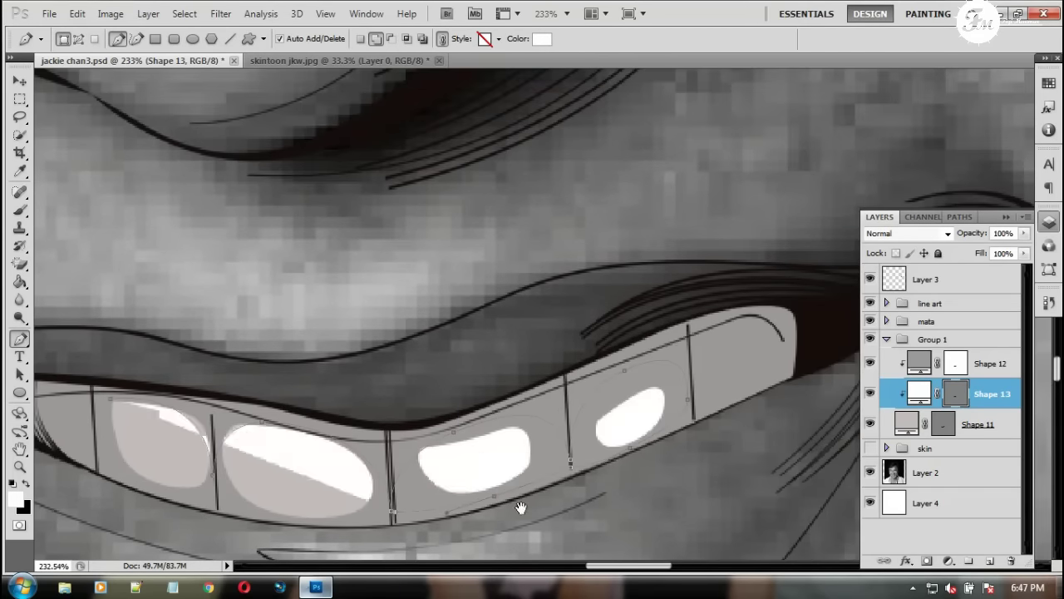
{"action": "left_click_drag", "start_coordinate": [521, 503], "coordinate": [643, 480]}
{"action": "left_click", "coordinate": [233, 385]}
{"action": "left_click", "coordinate": [325, 423]}
{"action": "left_click", "coordinate": [287, 463]}
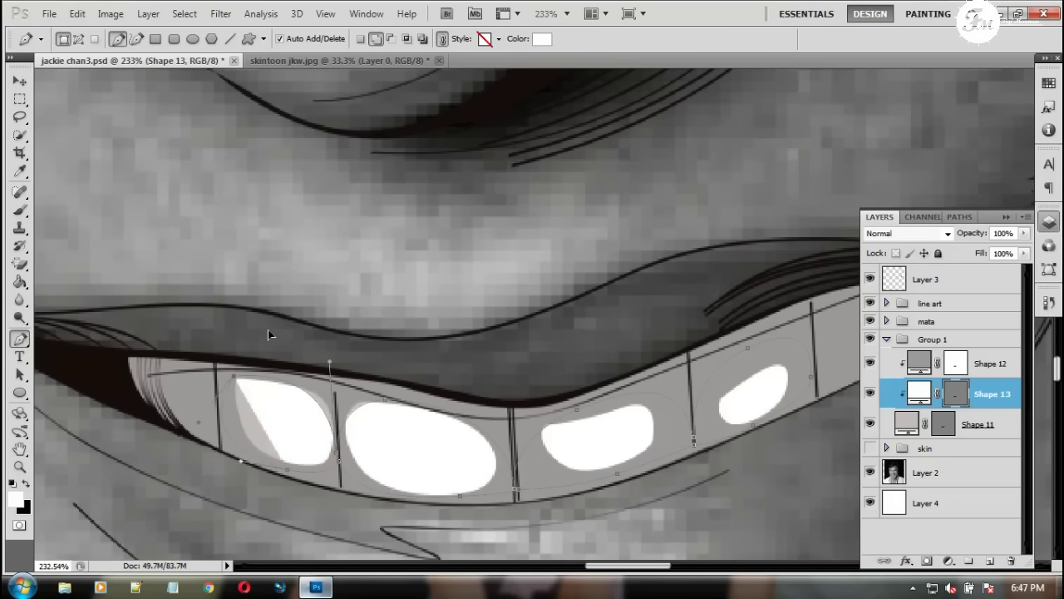
{"action": "scroll", "coordinate": [588, 454], "scroll_direction": "down", "scroll_amount": 3}
{"action": "double_click", "coordinate": [915, 381]}
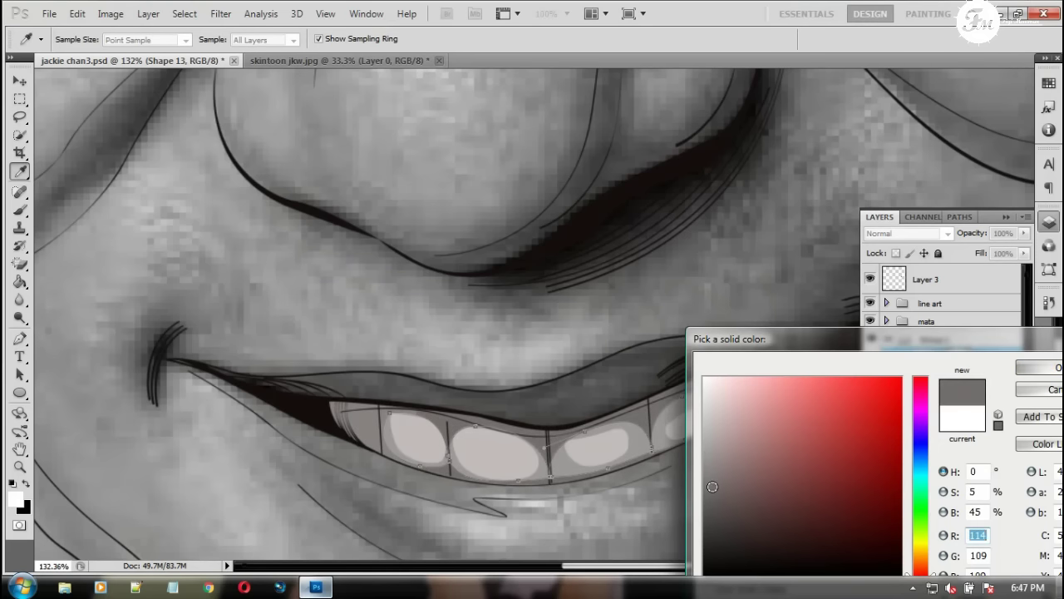
{"action": "key", "text": "Return"}
Draw the Shape 14 highlight stretching across the teeth with a curved right end
{"action": "scroll", "coordinate": [419, 444], "scroll_direction": "up", "scroll_amount": 2}
{"action": "scroll", "coordinate": [363, 427], "scroll_direction": "up", "scroll_amount": 1}
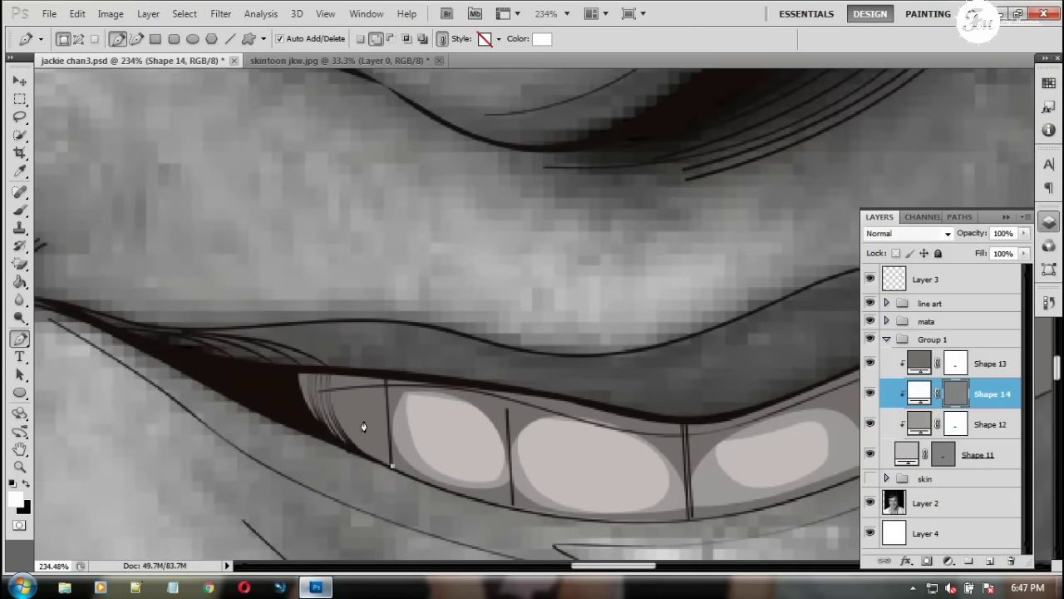
{"action": "left_click", "coordinate": [508, 433]}
{"action": "left_click", "coordinate": [534, 395]}
{"action": "scroll", "coordinate": [653, 434], "scroll_direction": "down", "scroll_amount": 1}
{"action": "left_click", "coordinate": [687, 485]}
{"action": "left_click_drag", "start_coordinate": [679, 489], "coordinate": [501, 489]}
{"action": "left_click", "coordinate": [690, 440]}
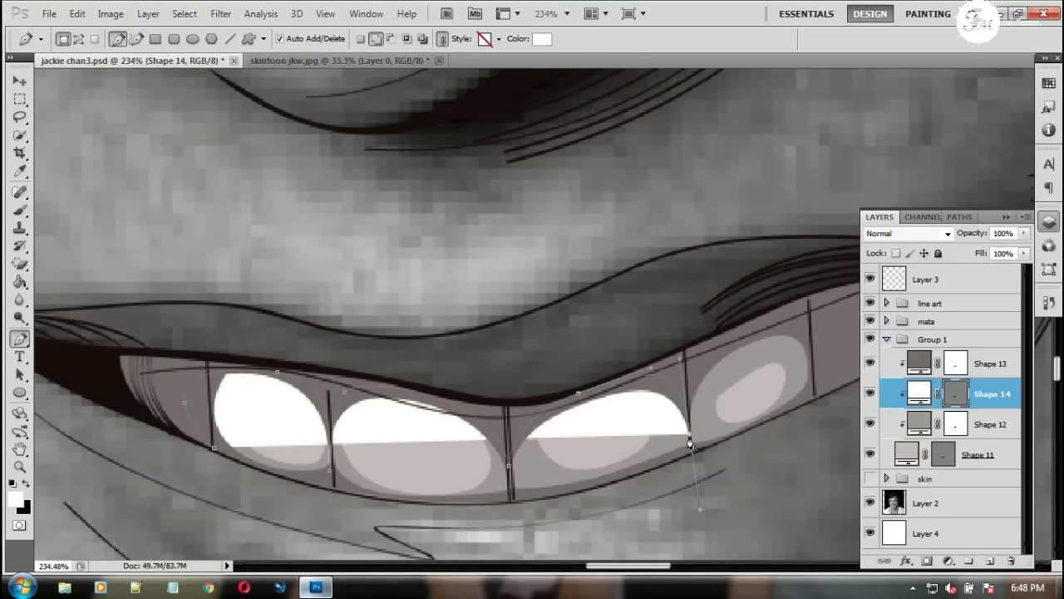
{"action": "left_click_drag", "start_coordinate": [736, 347], "coordinate": [593, 416]}
{"action": "left_click_drag", "start_coordinate": [833, 371], "coordinate": [820, 268]}
{"action": "scroll", "coordinate": [577, 282], "scroll_direction": "down", "scroll_amount": 1}
{"action": "left_click", "coordinate": [97, 454]}
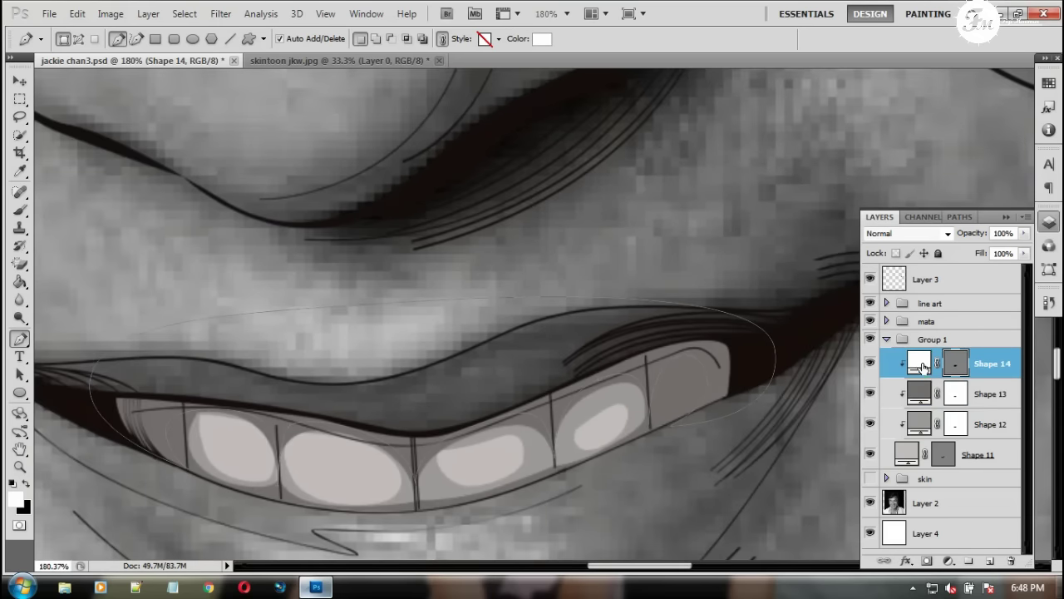
Fill Shape 14 with dark grey and shorten the last anchor's curve on Shape 13
{"action": "double_click", "coordinate": [919, 393]}
{"action": "left_click", "coordinate": [713, 524]}
{"action": "key", "text": "Return"}
{"action": "left_click", "coordinate": [990, 394]}
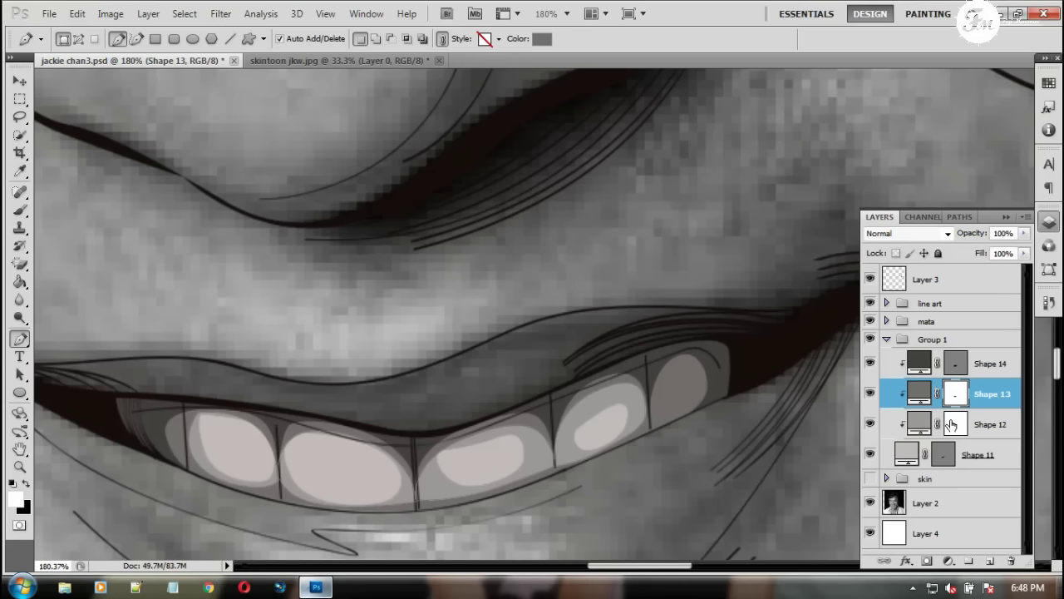
{"action": "left_click_drag", "start_coordinate": [417, 466], "coordinate": [437, 467]}
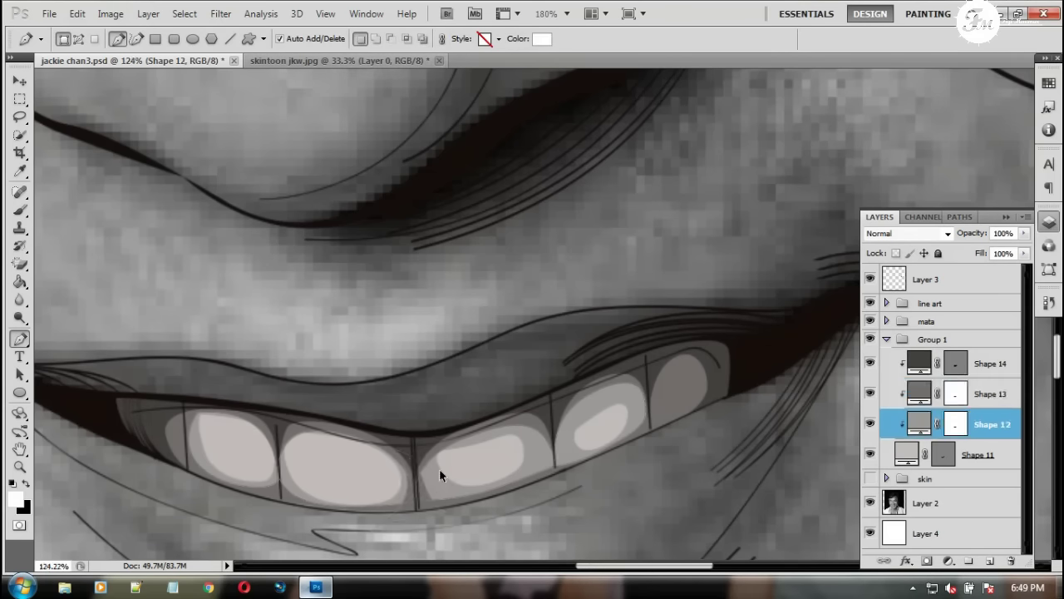
{"action": "scroll", "coordinate": [608, 440], "scroll_direction": "down", "scroll_amount": 2}
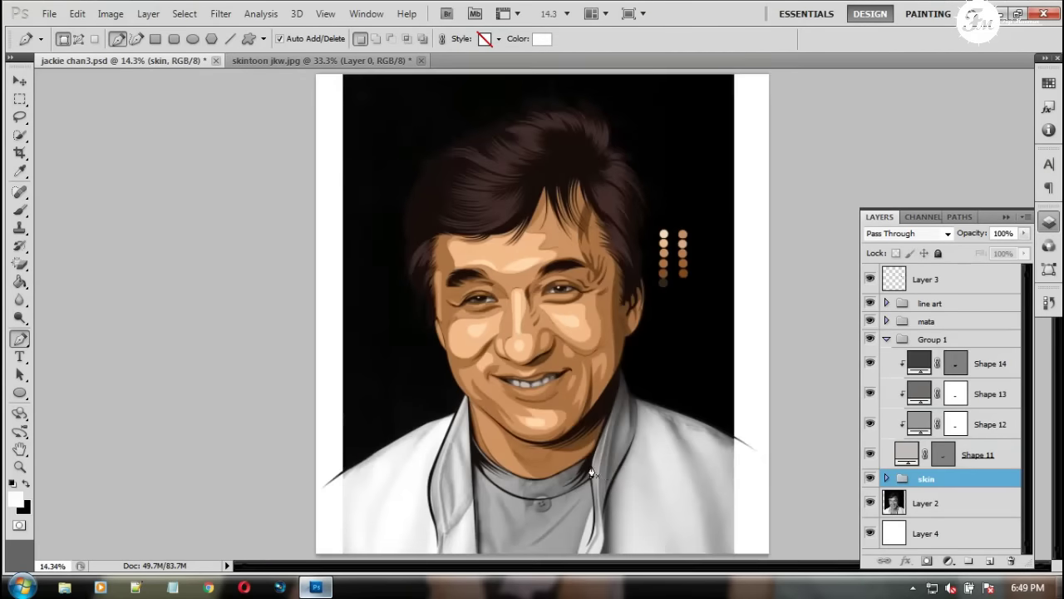
Save the document, collapse Group 1 and select the Shape 8 skin layer
{"action": "key", "text": "ctrl+s"}
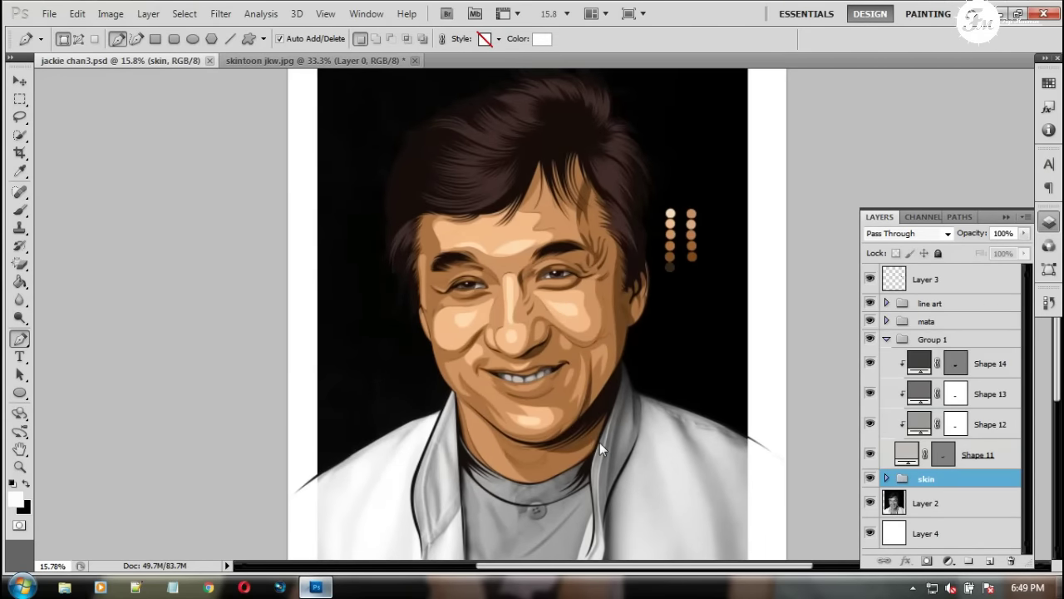
{"action": "scroll", "coordinate": [543, 396], "scroll_direction": "up", "scroll_amount": 3}
{"action": "left_click", "coordinate": [887, 339]}
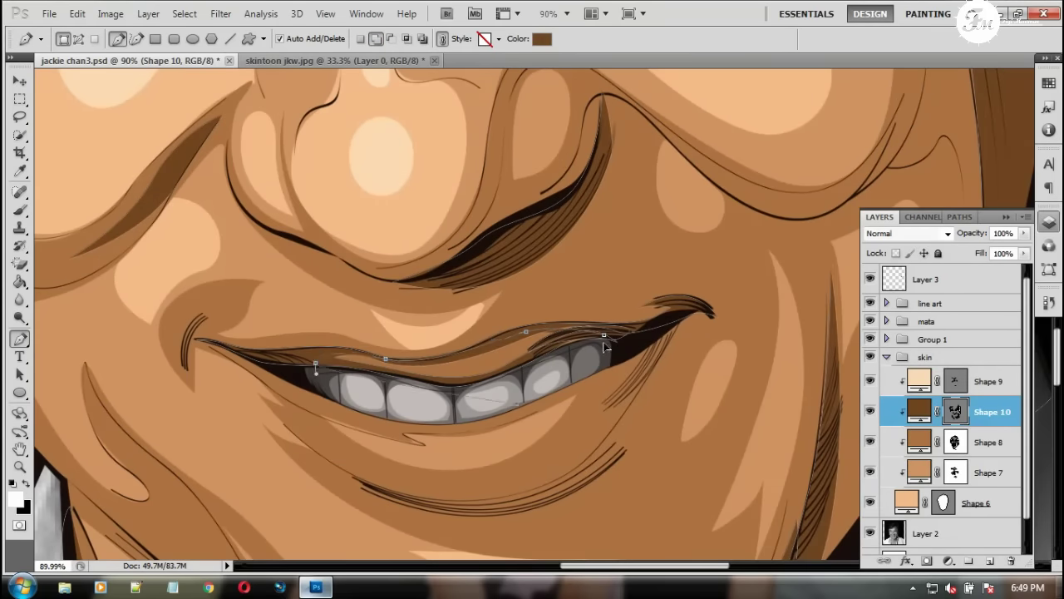
{"action": "left_click", "coordinate": [995, 445]}
{"action": "scroll", "coordinate": [643, 430], "scroll_direction": "down", "scroll_amount": 6}
{"action": "scroll", "coordinate": [643, 430], "scroll_direction": "down", "scroll_amount": 2}
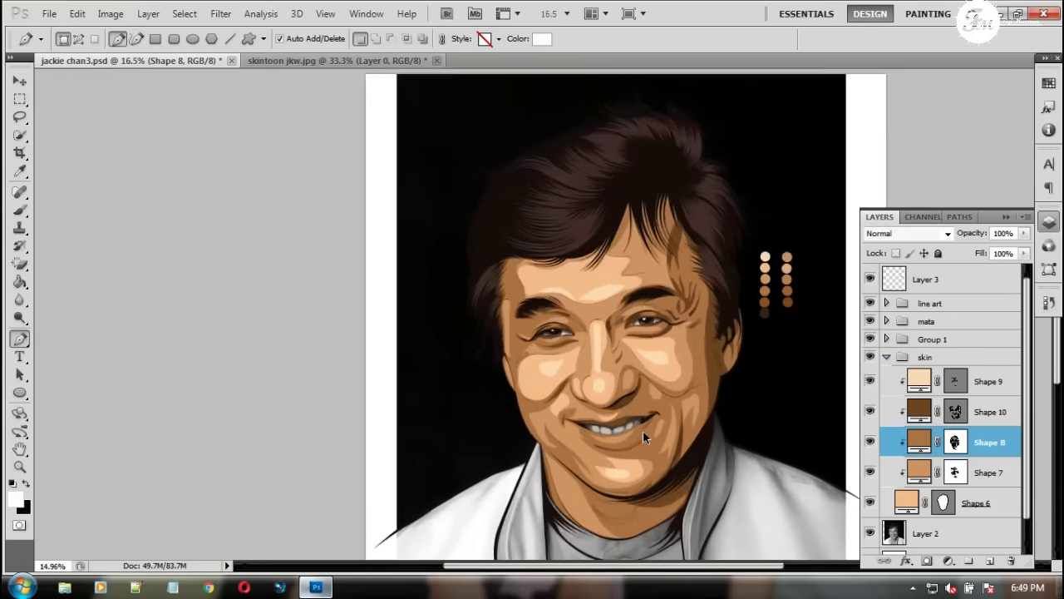
{"action": "scroll", "coordinate": [643, 430], "scroll_direction": "down", "scroll_amount": 1}
{"action": "key", "text": "ctrl+s"}
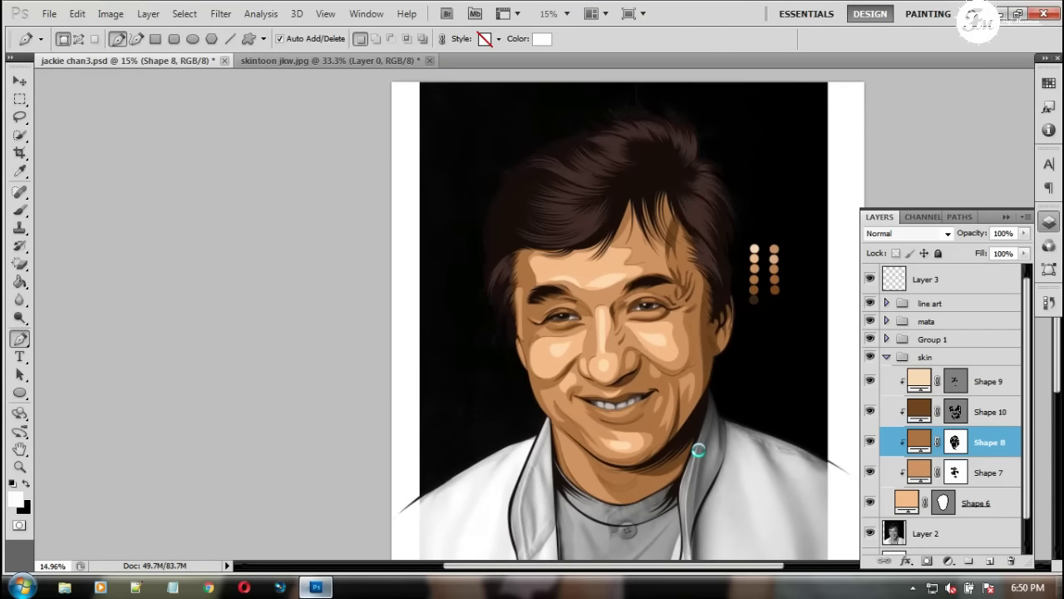
{"action": "scroll", "coordinate": [605, 486], "scroll_direction": "up", "scroll_amount": 2}
{"action": "scroll", "coordinate": [605, 486], "scroll_direction": "up", "scroll_amount": 2}
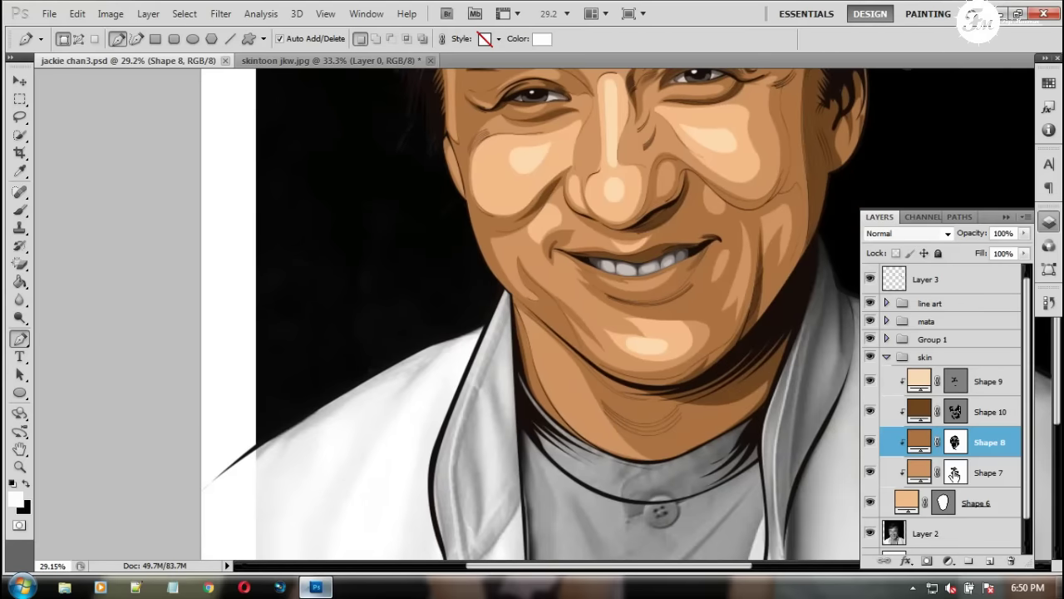
Reshape the light skin area near the chin on Shape 7
{"action": "key", "text": "alt+bracketleft"}
{"action": "key", "text": "alt+bracketright"}
{"action": "scroll", "coordinate": [722, 459], "scroll_direction": "up", "scroll_amount": 2}
{"action": "key", "text": "alt+bracketleft"}
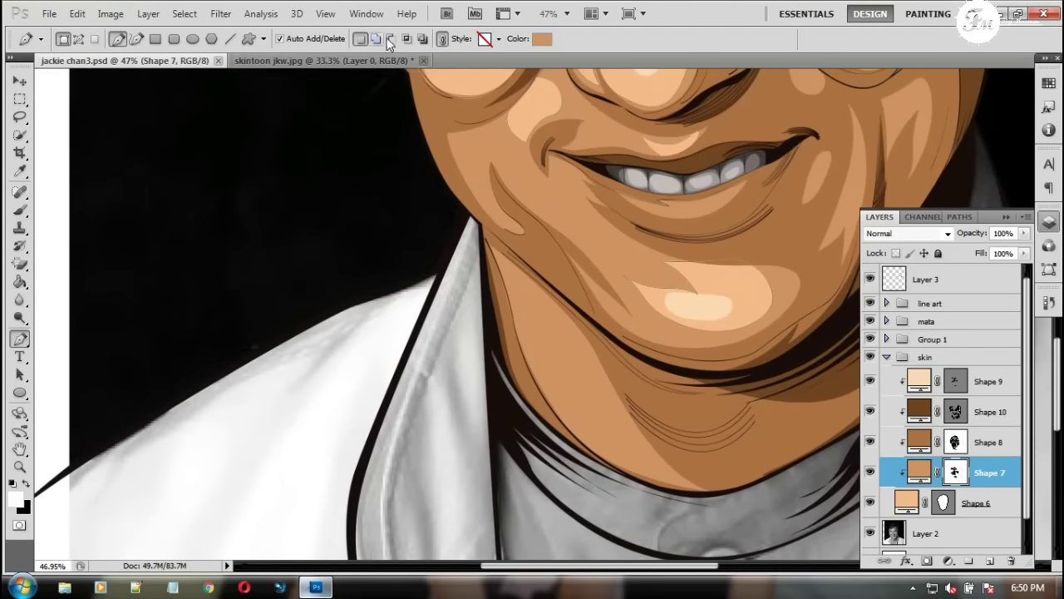
{"action": "left_click_drag", "start_coordinate": [564, 314], "coordinate": [515, 330]}
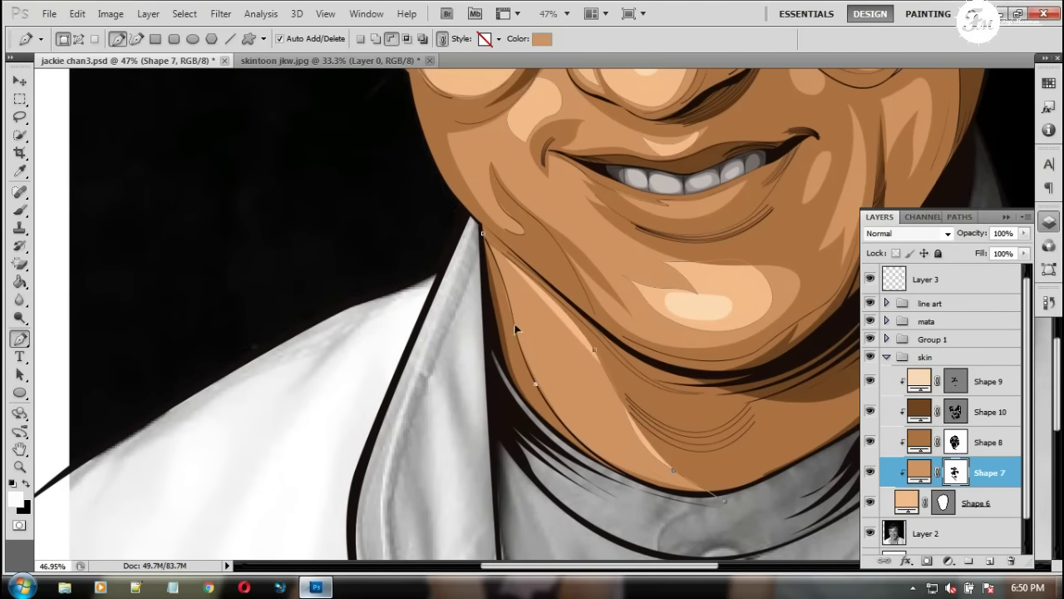
Draw a closed light highlight shape along the neck on Shape 9
{"action": "key", "text": "alt+bracketright"}
{"action": "key", "text": "alt+bracketright"}
{"action": "left_click", "coordinate": [491, 241]}
{"action": "left_click", "coordinate": [553, 343]}
{"action": "left_click", "coordinate": [583, 422]}
{"action": "left_click_drag", "start_coordinate": [693, 489], "coordinate": [711, 497]}
{"action": "left_click", "coordinate": [492, 241]}
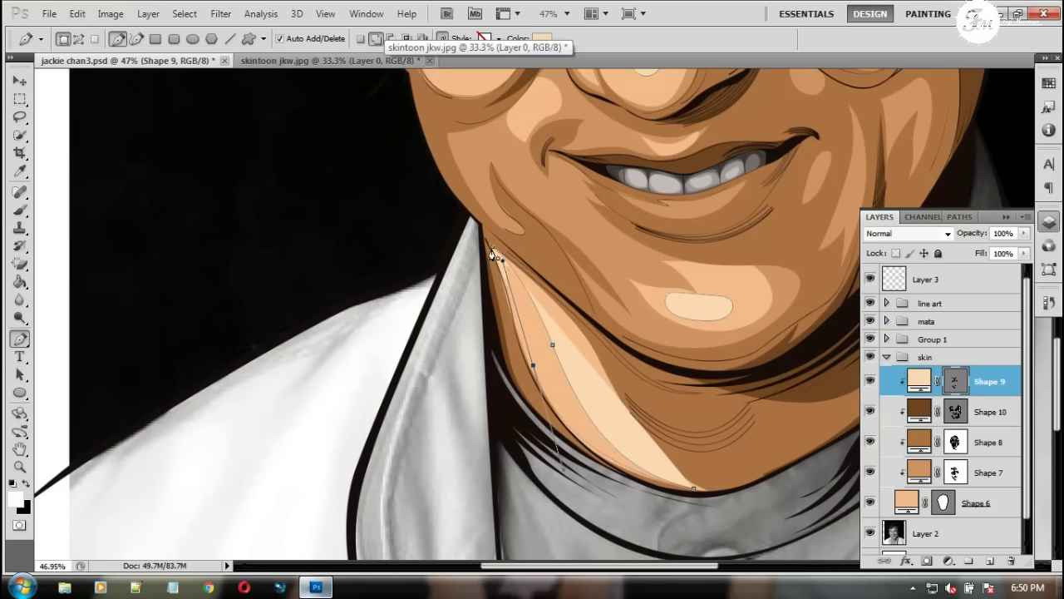
Draw a closed shadow shape across the neck on Shape 8
{"action": "key", "text": "alt+bracketleft"}
{"action": "key", "text": "alt+bracketleft"}
{"action": "left_click_drag", "start_coordinate": [582, 335], "coordinate": [456, 331]}
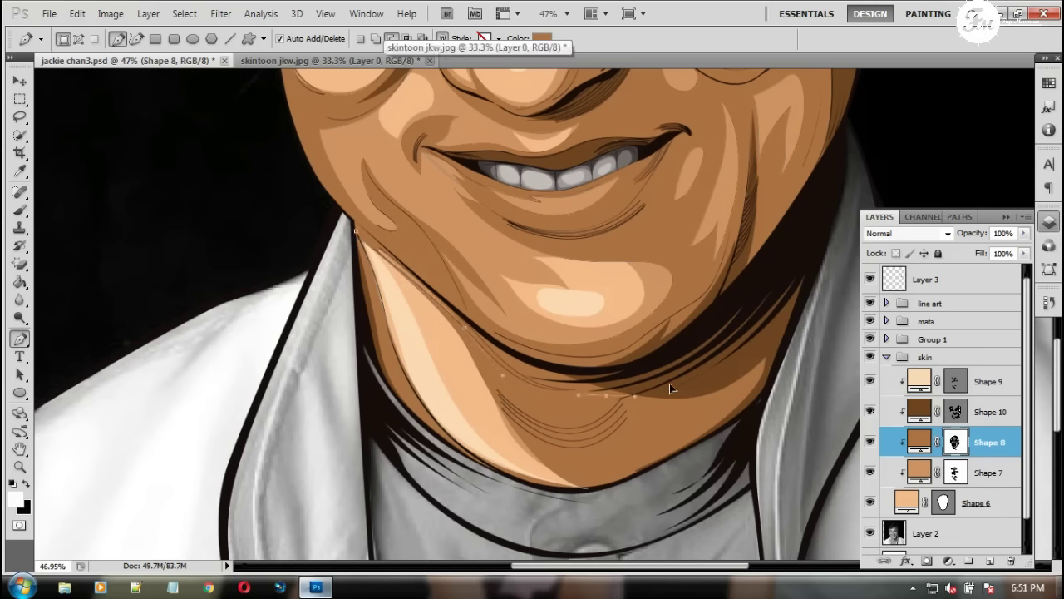
{"action": "left_click", "coordinate": [607, 396]}
{"action": "left_click", "coordinate": [484, 378]}
{"action": "left_click", "coordinate": [584, 499]}
{"action": "left_click", "coordinate": [356, 230]}
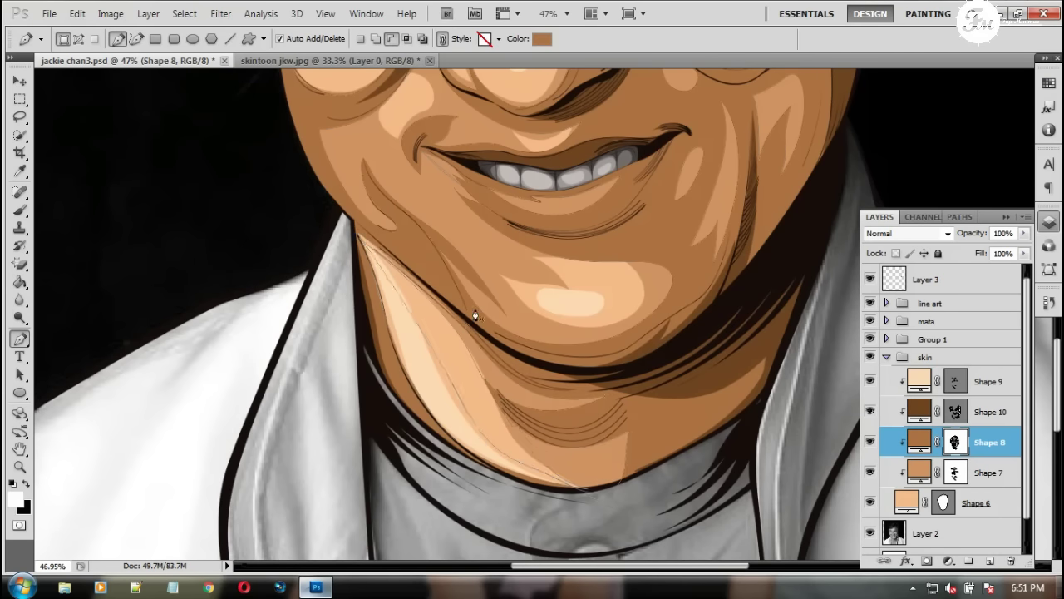
{"action": "key", "text": "alt+bracketleft"}
Zoom out, collapse the skin group, hide the Layer 2 reference photo and save
{"action": "key", "text": "ctrl+minus"}
{"action": "key", "text": "ctrl+minus"}
{"action": "key", "text": "ctrl+minus"}
{"action": "key", "text": "ctrl+minus"}
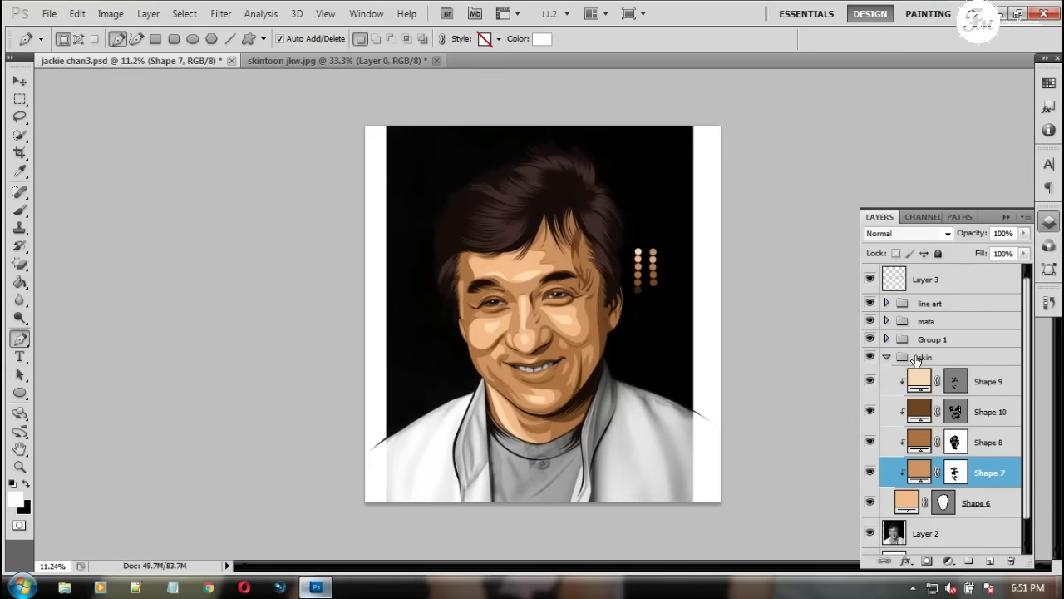
{"action": "left_click", "coordinate": [887, 357]}
{"action": "left_click", "coordinate": [871, 383]}
{"action": "key", "text": "ctrl+s"}
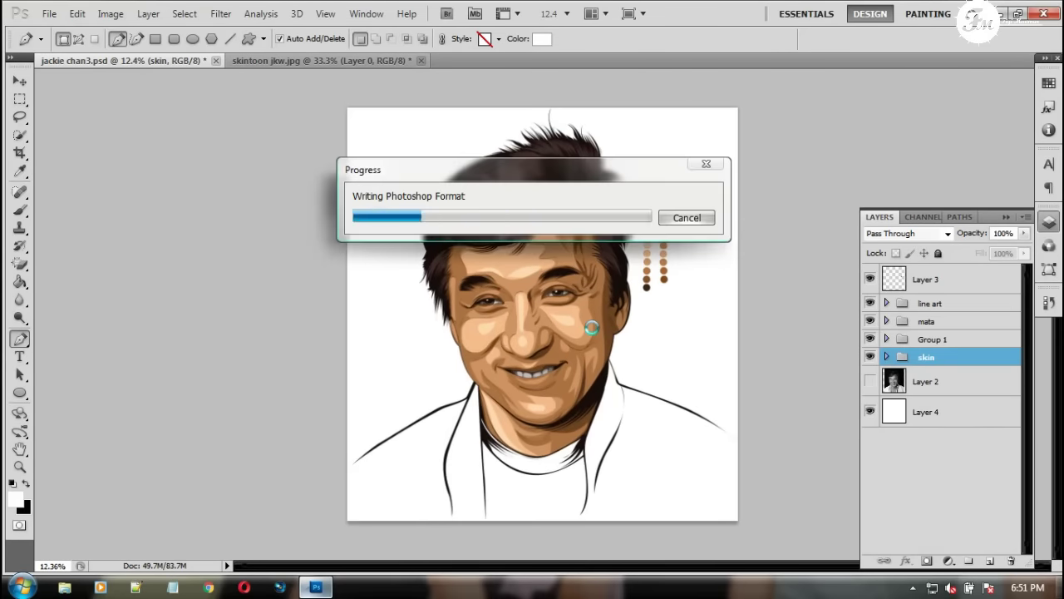
{"action": "scroll", "coordinate": [574, 313], "scroll_direction": "up", "scroll_amount": 2}
Recolour Shape 11 with a grey and Shape 12 with a darker grey
{"action": "left_click", "coordinate": [887, 357]}
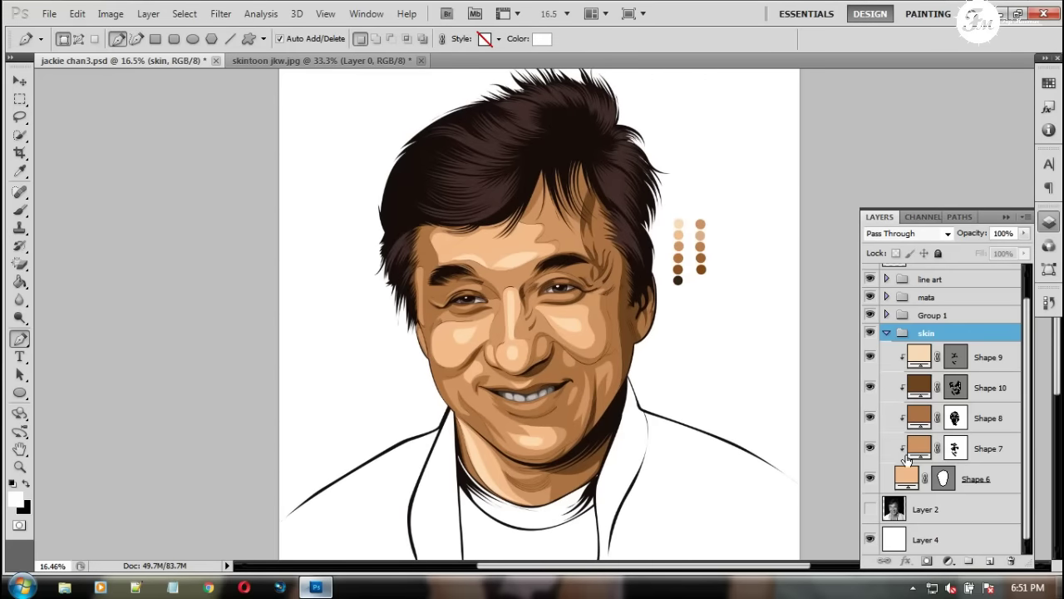
{"action": "left_click", "coordinate": [887, 340]}
{"action": "double_click", "coordinate": [895, 508]}
{"action": "left_click_drag", "start_coordinate": [711, 429], "coordinate": [711, 441]}
{"action": "left_click", "coordinate": [1039, 367]}
{"action": "double_click", "coordinate": [895, 416]}
{"action": "left_click", "coordinate": [714, 471]}
{"action": "left_click", "coordinate": [1055, 376]}
Rename Group 1 to 'gigi' and expand the skin layer group again
{"action": "key", "text": "p"}
{"action": "scroll", "coordinate": [541, 316], "scroll_direction": "down", "scroll_amount": 1}
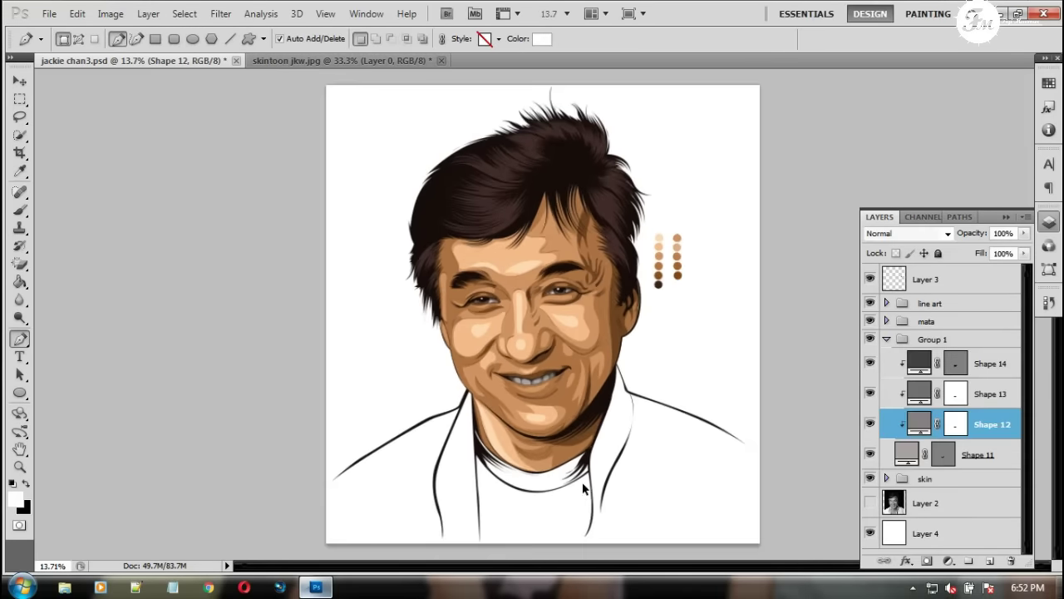
{"action": "scroll", "coordinate": [587, 481], "scroll_direction": "up", "scroll_amount": 1}
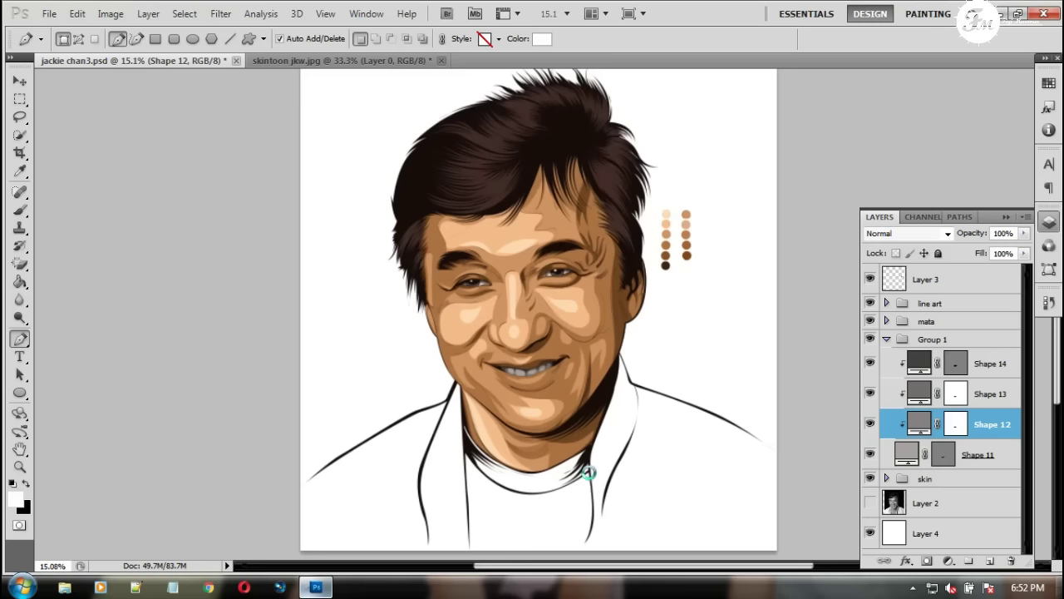
{"action": "left_click", "coordinate": [887, 340]}
{"action": "type", "text": "gigi"}
{"action": "key", "text": "Return"}
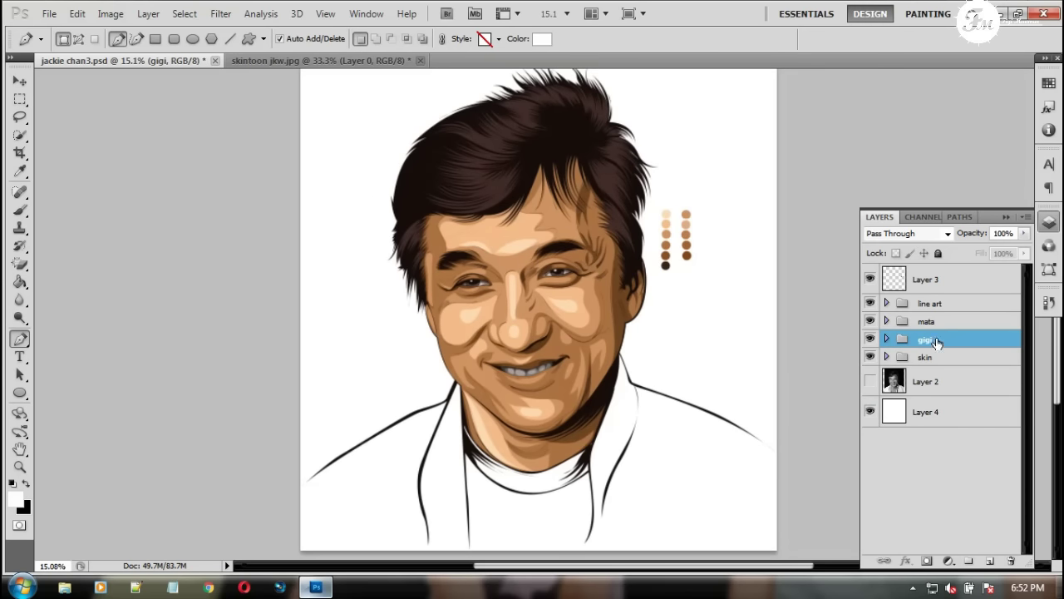
{"action": "left_click", "coordinate": [887, 357]}
{"action": "scroll", "coordinate": [933, 448], "scroll_direction": "down", "scroll_amount": 1}
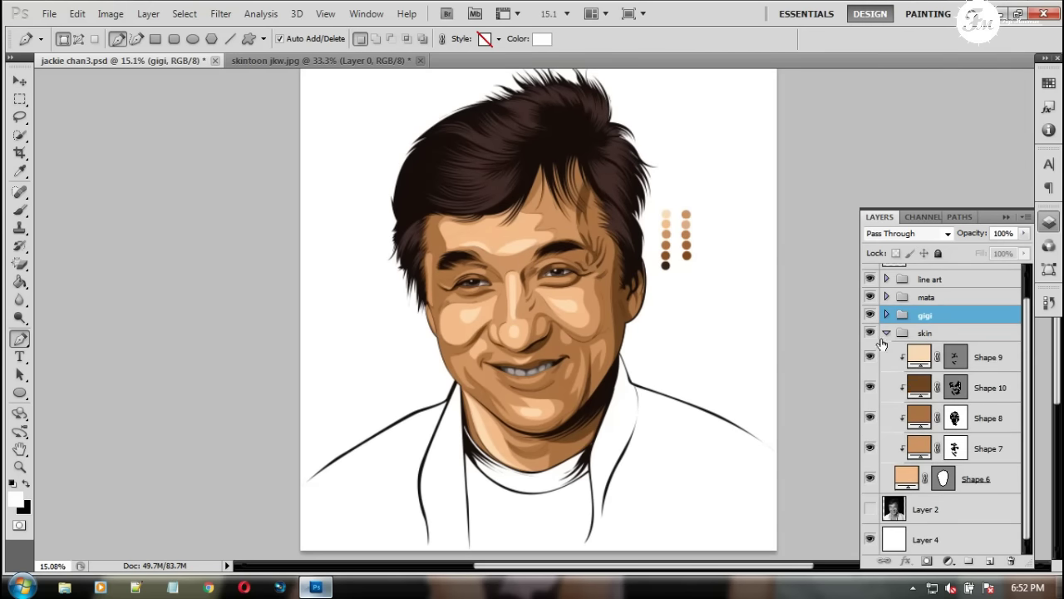
{"action": "scroll", "coordinate": [530, 300], "scroll_direction": "up", "scroll_amount": 4}
{"action": "scroll", "coordinate": [530, 300], "scroll_direction": "up", "scroll_amount": 5}
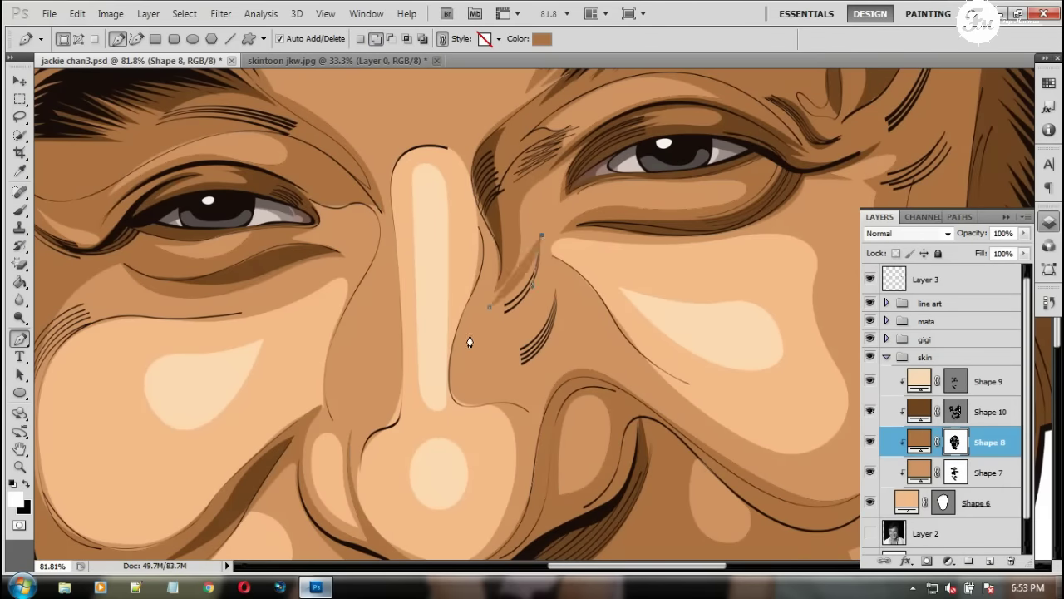
Close the previous outline and a new curved path beside the nose into shapes
{"action": "left_click", "coordinate": [516, 353]}
{"action": "left_click_drag", "start_coordinate": [556, 283], "coordinate": [558, 287]}
{"action": "left_click", "coordinate": [516, 353]}
{"action": "scroll", "coordinate": [510, 354], "scroll_direction": "down", "scroll_amount": 3}
{"action": "scroll", "coordinate": [510, 354], "scroll_direction": "down", "scroll_amount": 3}
Close the lip and lower-lip shadow outline on Shape 10, then view the full portrait
{"action": "key", "text": "alt+bracketleft"}
{"action": "scroll", "coordinate": [545, 434], "scroll_direction": "up", "scroll_amount": 1}
{"action": "scroll", "coordinate": [602, 458], "scroll_direction": "up", "scroll_amount": 1}
{"action": "scroll", "coordinate": [611, 463], "scroll_direction": "up", "scroll_amount": 1}
{"action": "scroll", "coordinate": [607, 462], "scroll_direction": "up", "scroll_amount": 1}
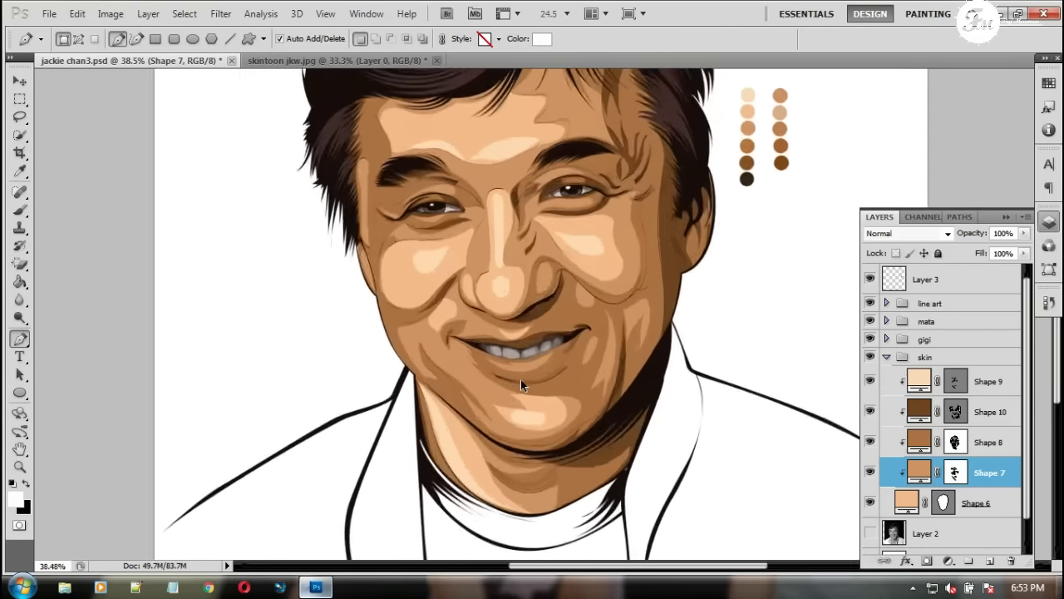
{"action": "scroll", "coordinate": [509, 381], "scroll_direction": "up", "scroll_amount": 5}
{"action": "scroll", "coordinate": [554, 369], "scroll_direction": "up", "scroll_amount": 3}
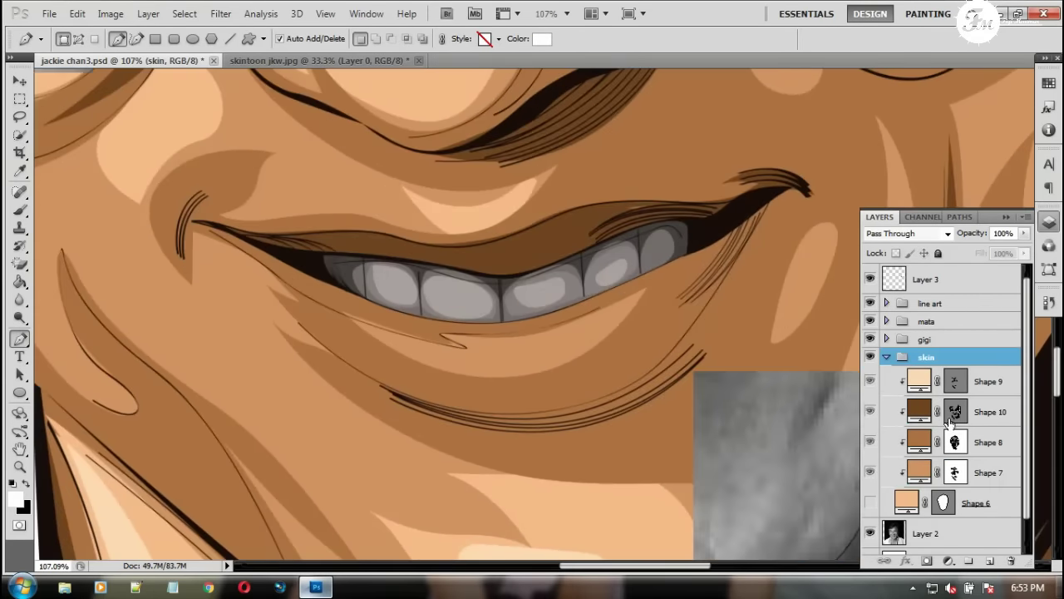
{"action": "left_click", "coordinate": [919, 411]}
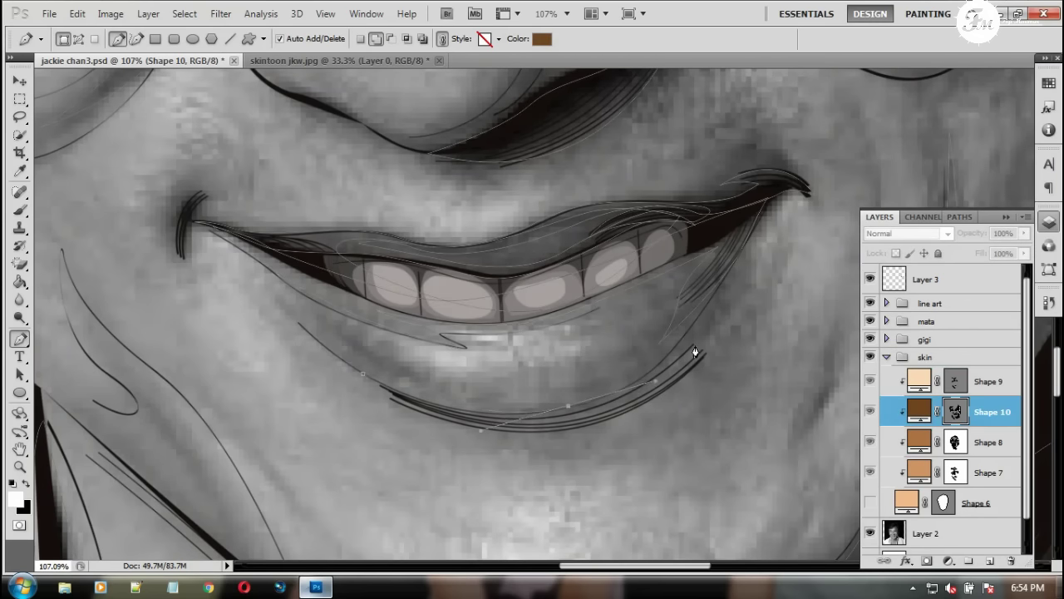
{"action": "left_click", "coordinate": [624, 416]}
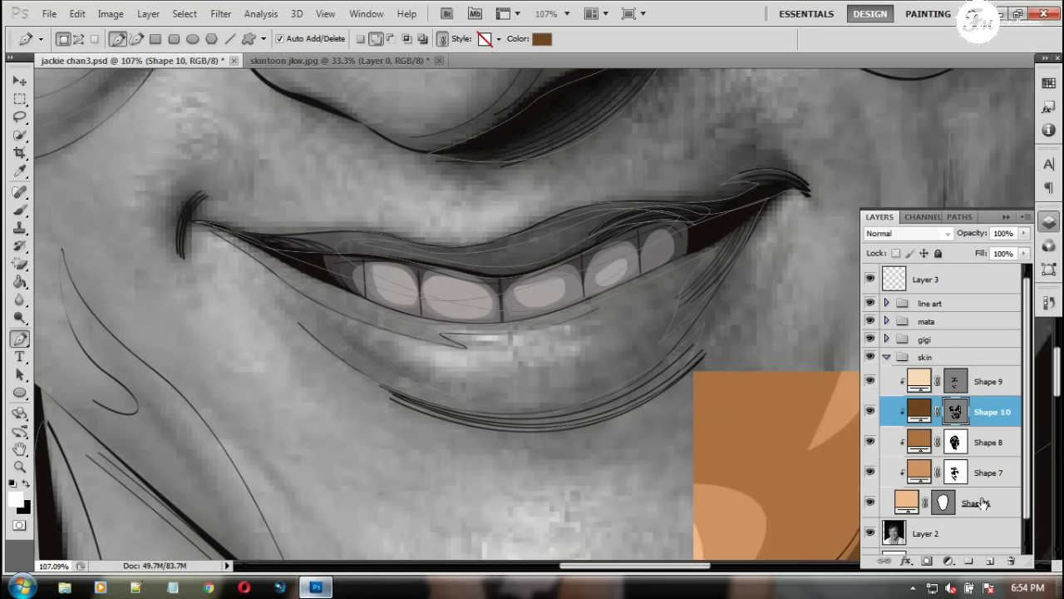
{"action": "scroll", "coordinate": [530, 403], "scroll_direction": "down", "scroll_amount": 3}
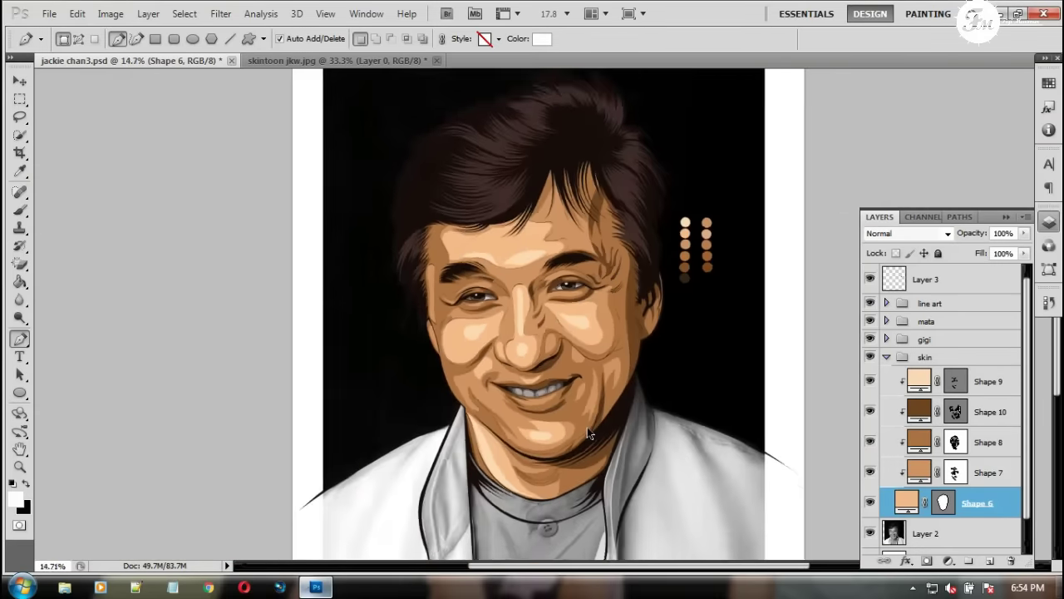
Collapse the skin group and create a new Group 1 for the clothing
{"action": "left_click", "coordinate": [886, 356]}
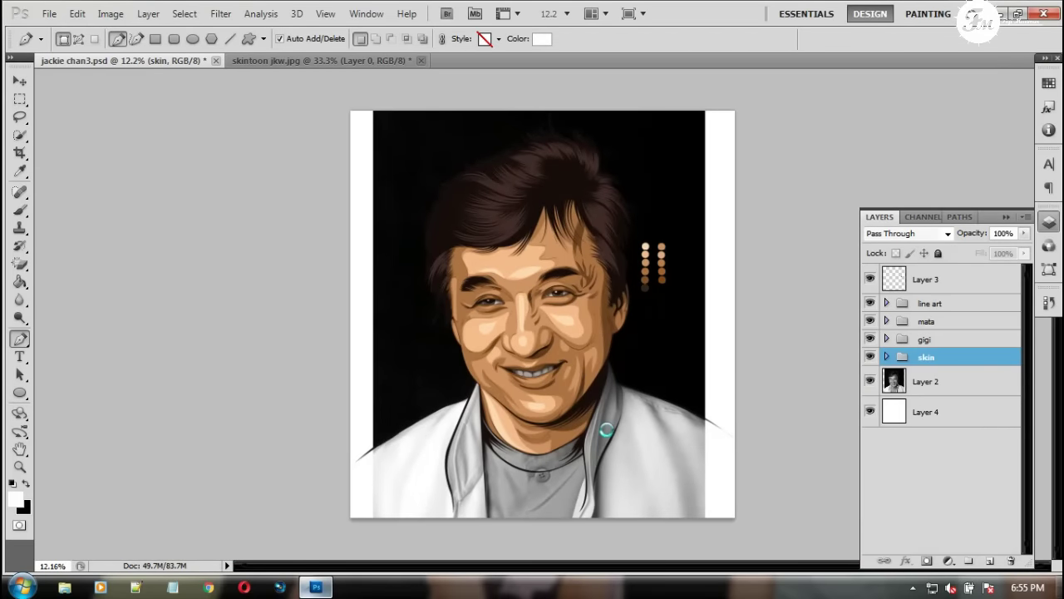
{"action": "scroll", "coordinate": [742, 431], "scroll_direction": "up", "scroll_amount": 2}
{"action": "scroll", "coordinate": [724, 332], "scroll_direction": "up", "scroll_amount": 2}
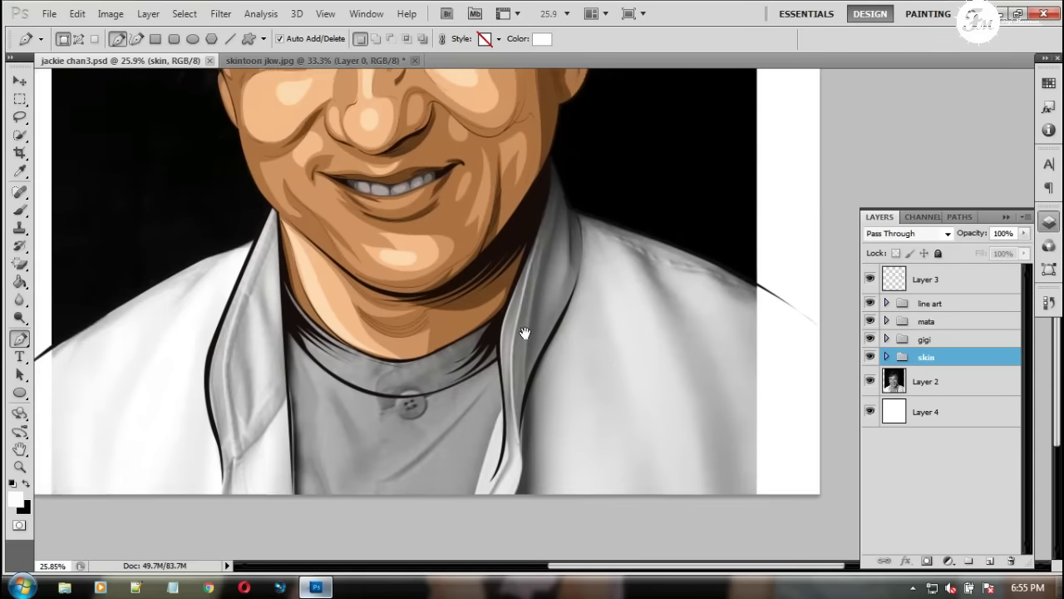
{"action": "scroll", "coordinate": [707, 249], "scroll_direction": "up", "scroll_amount": 1}
{"action": "key", "text": "ctrl+g"}
{"action": "scroll", "coordinate": [705, 241], "scroll_direction": "up", "scroll_amount": 1}
{"action": "scroll", "coordinate": [553, 269], "scroll_direction": "up", "scroll_amount": 1}
Start the Shape 15 jacket outline at the neck, curving along the shoulder
{"action": "left_click", "coordinate": [526, 203]}
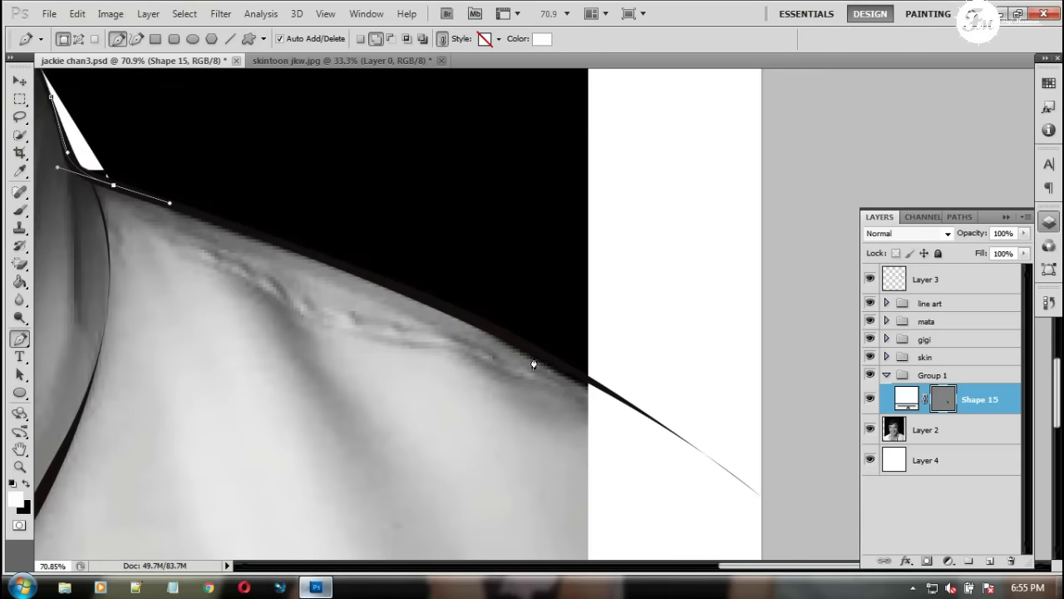
{"action": "left_click_drag", "start_coordinate": [541, 354], "coordinate": [690, 441]}
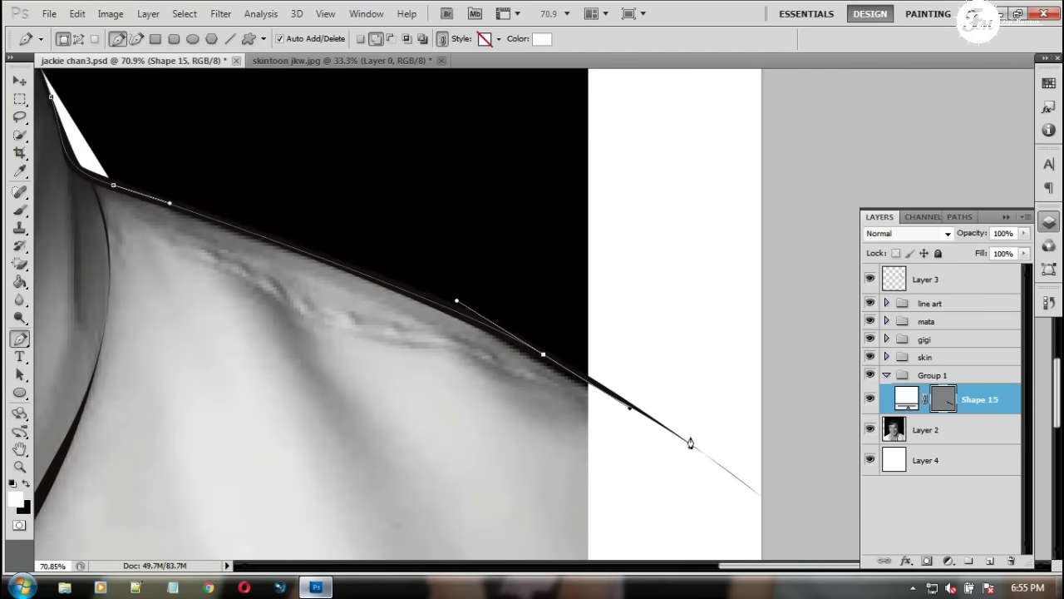
{"action": "scroll", "coordinate": [708, 427], "scroll_direction": "down", "scroll_amount": 3}
{"action": "left_click_drag", "start_coordinate": [687, 268], "coordinate": [670, 300]}
{"action": "left_click_drag", "start_coordinate": [587, 311], "coordinate": [555, 306]}
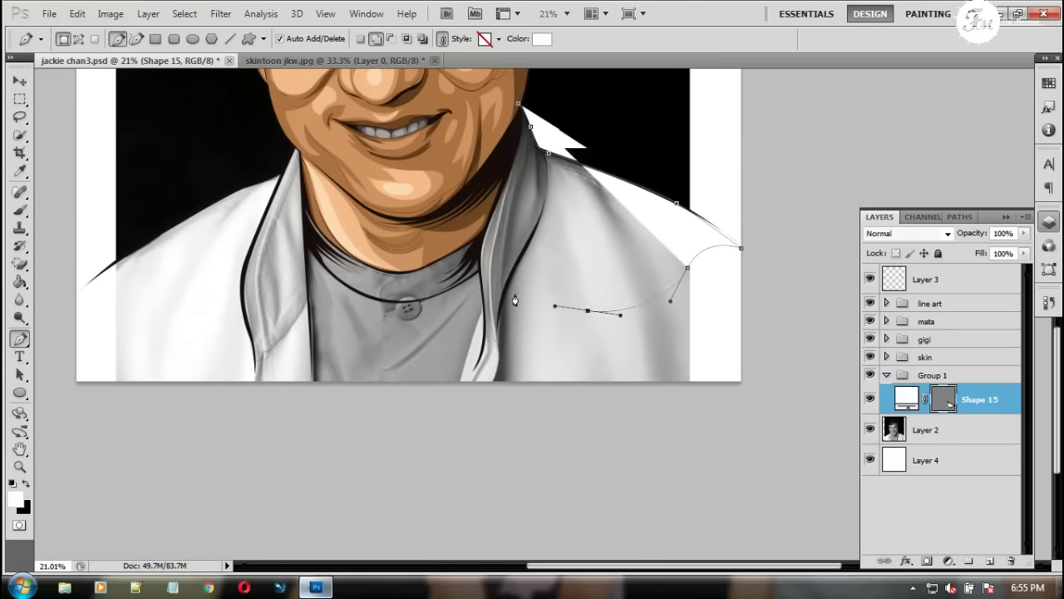
{"action": "key", "text": "ctrl+alt+z"}
{"action": "key", "text": "ctrl+alt+z"}
Complete the jacket outline around the lower body and left shoulder, reshaping its right edge
{"action": "left_click", "coordinate": [774, 350]}
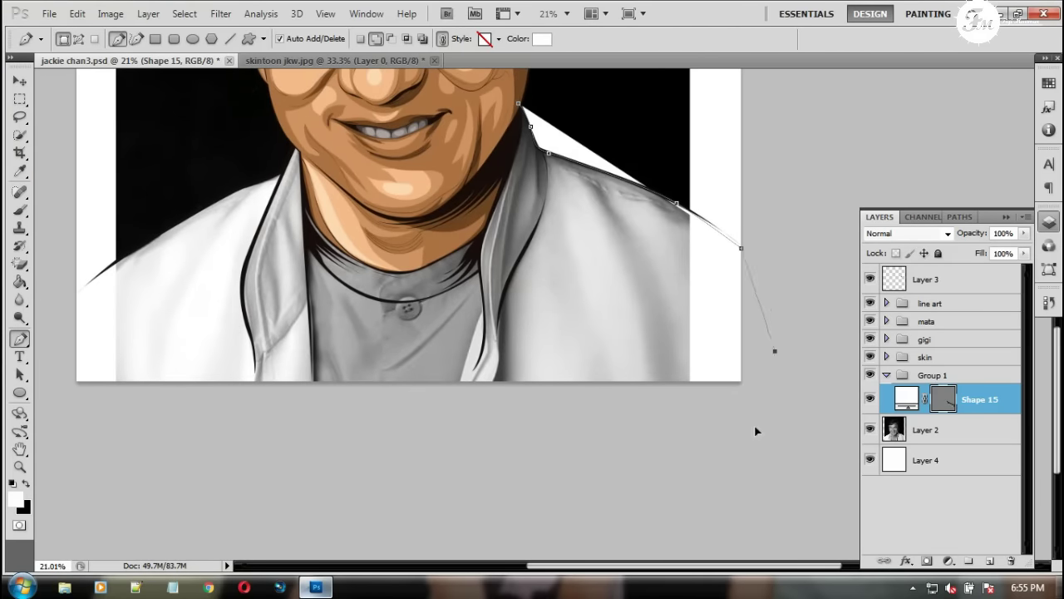
{"action": "left_click", "coordinate": [380, 470]}
{"action": "left_click", "coordinate": [58, 381]}
{"action": "left_click", "coordinate": [138, 247]}
{"action": "left_click", "coordinate": [210, 204]}
{"action": "left_click_drag", "start_coordinate": [265, 178], "coordinate": [281, 175]}
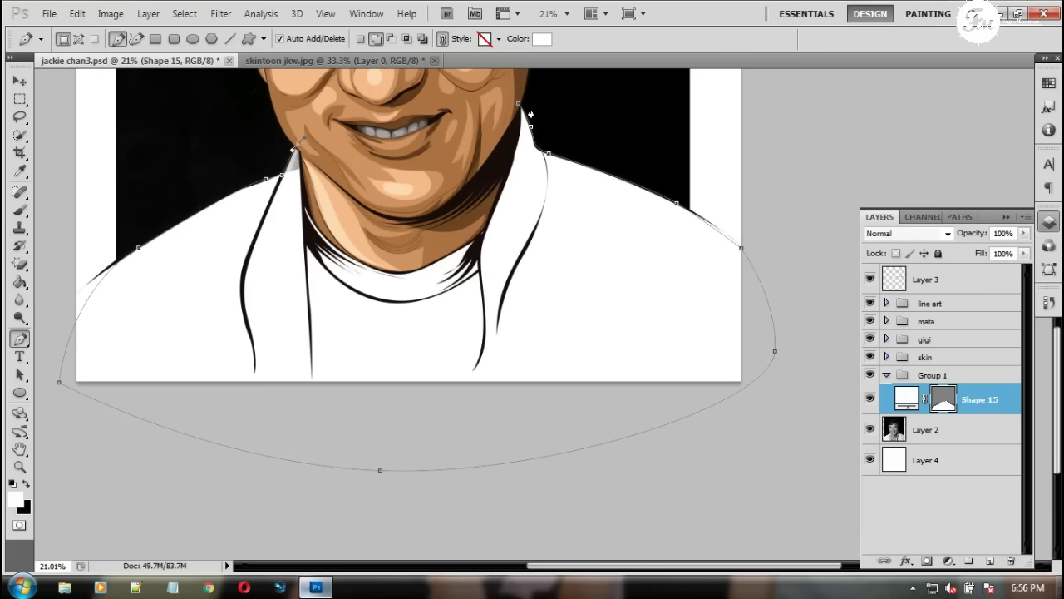
{"action": "left_click_drag", "start_coordinate": [774, 350], "coordinate": [781, 394]}
{"action": "left_click_drag", "start_coordinate": [741, 247], "coordinate": [744, 268]}
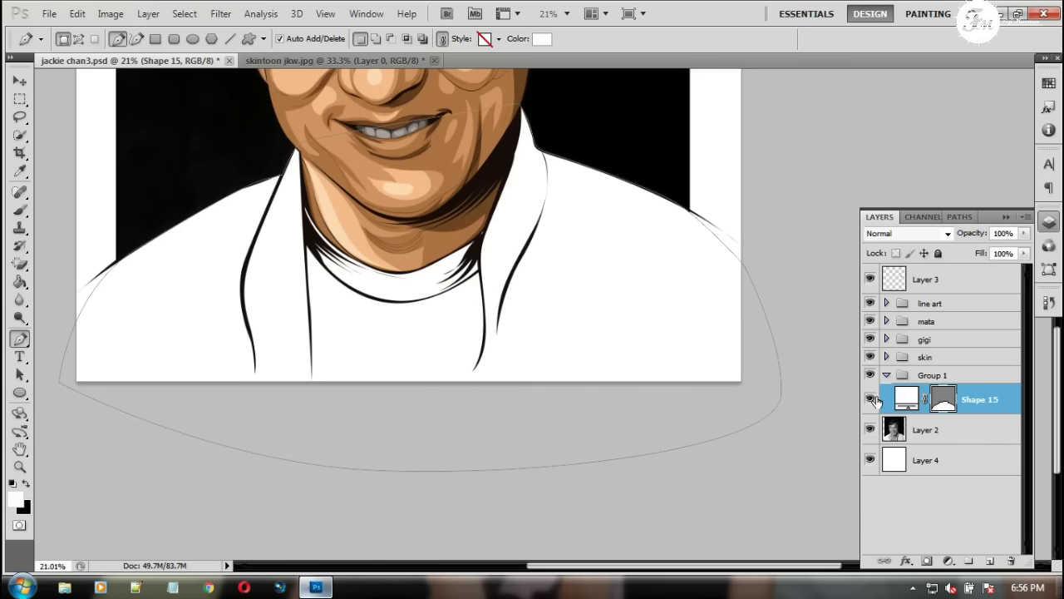
Fill Shape 15 with pale beige and hide it
{"action": "double_click", "coordinate": [906, 399]}
{"action": "left_click", "coordinate": [725, 428]}
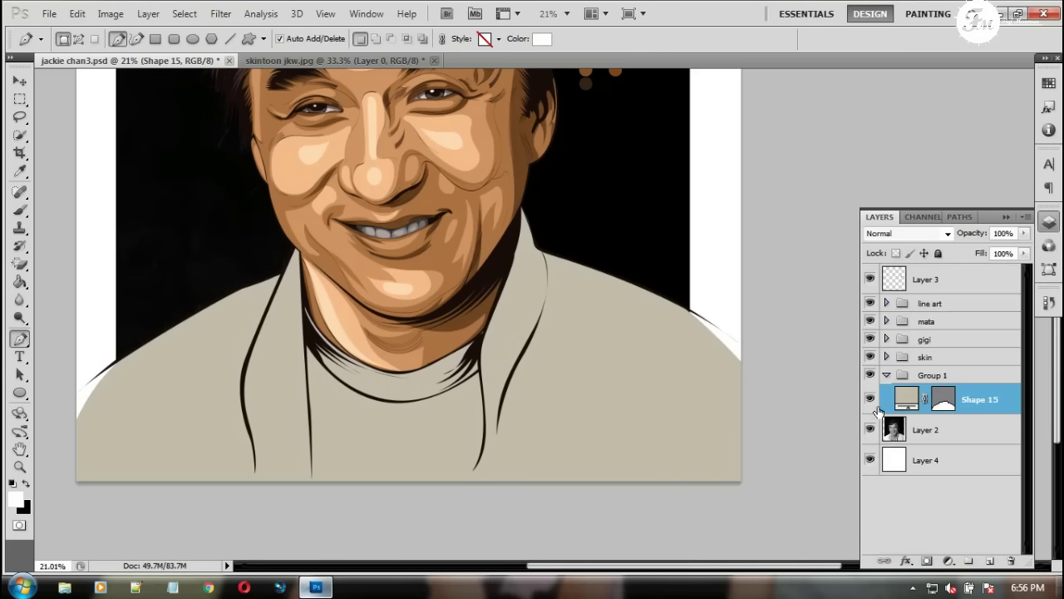
{"action": "left_click", "coordinate": [870, 399]}
Begin Shape 16 tracing a jacket fold along the lapel
{"action": "left_click", "coordinate": [508, 496]}
{"action": "left_click", "coordinate": [559, 446]}
{"action": "left_click", "coordinate": [587, 500]}
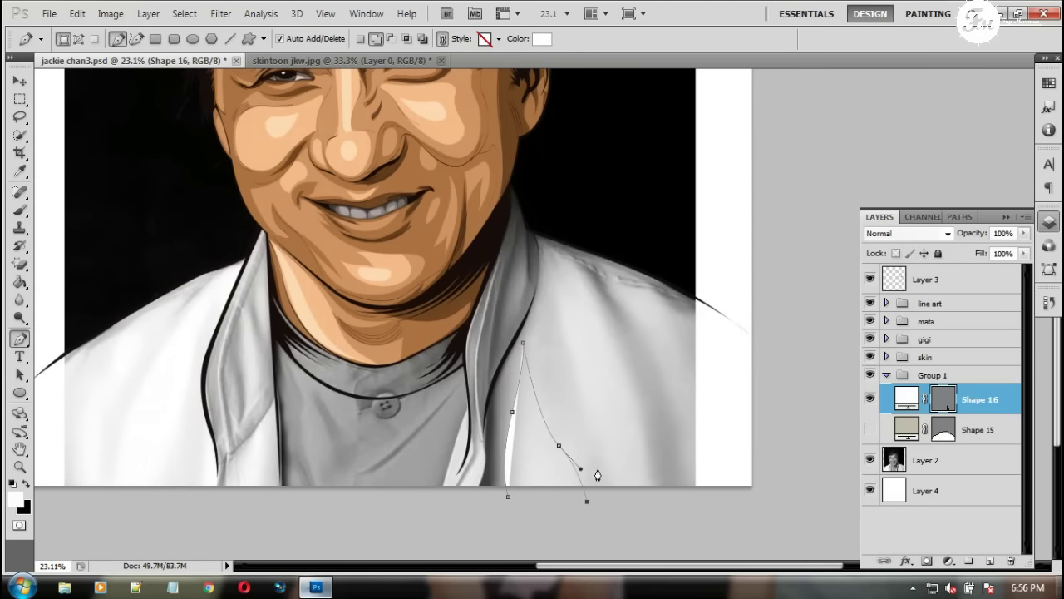
Trace the Shape 16 fold outline along the lapel, right shoulder and left side
{"action": "left_click", "coordinate": [572, 371]}
{"action": "left_click", "coordinate": [582, 330]}
{"action": "left_click", "coordinate": [564, 293]}
{"action": "left_click", "coordinate": [545, 238]}
{"action": "scroll", "coordinate": [582, 332], "scroll_direction": "down", "scroll_amount": 3}
{"action": "left_click", "coordinate": [673, 533]}
{"action": "left_click_drag", "start_coordinate": [667, 235], "coordinate": [690, 249]}
{"action": "left_click", "coordinate": [720, 391]}
{"action": "left_click_drag", "start_coordinate": [768, 380], "coordinate": [760, 235]}
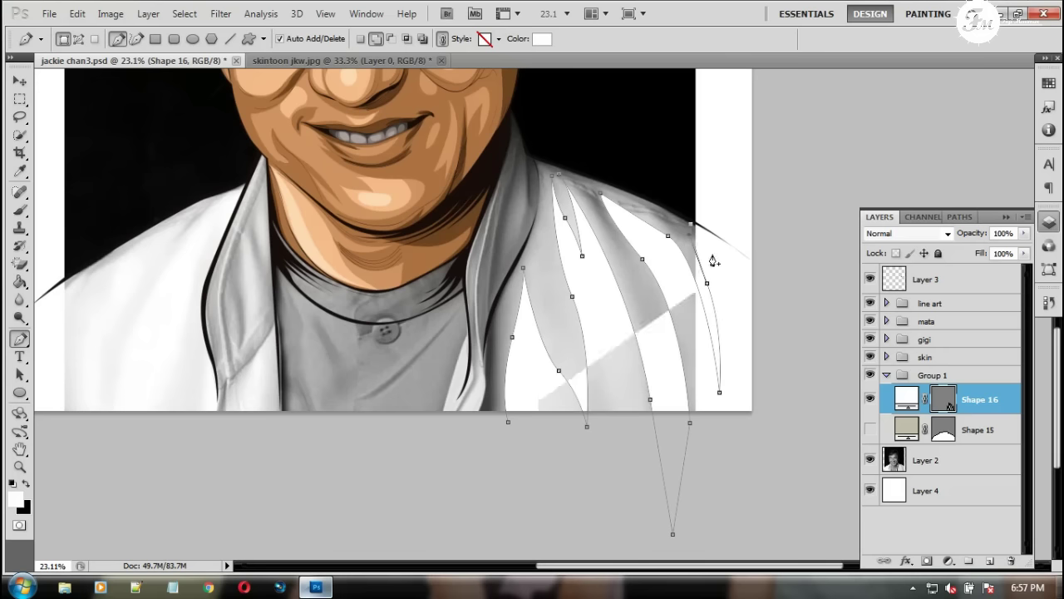
{"action": "mouse_move", "coordinate": [554, 102]}
{"action": "left_mouse_down"}
{"action": "mouse_move", "coordinate": [267, 127]}
{"action": "mouse_move", "coordinate": [481, 99]}
{"action": "left_mouse_up"}
{"action": "left_click_drag", "start_coordinate": [224, 376], "coordinate": [287, 282]}
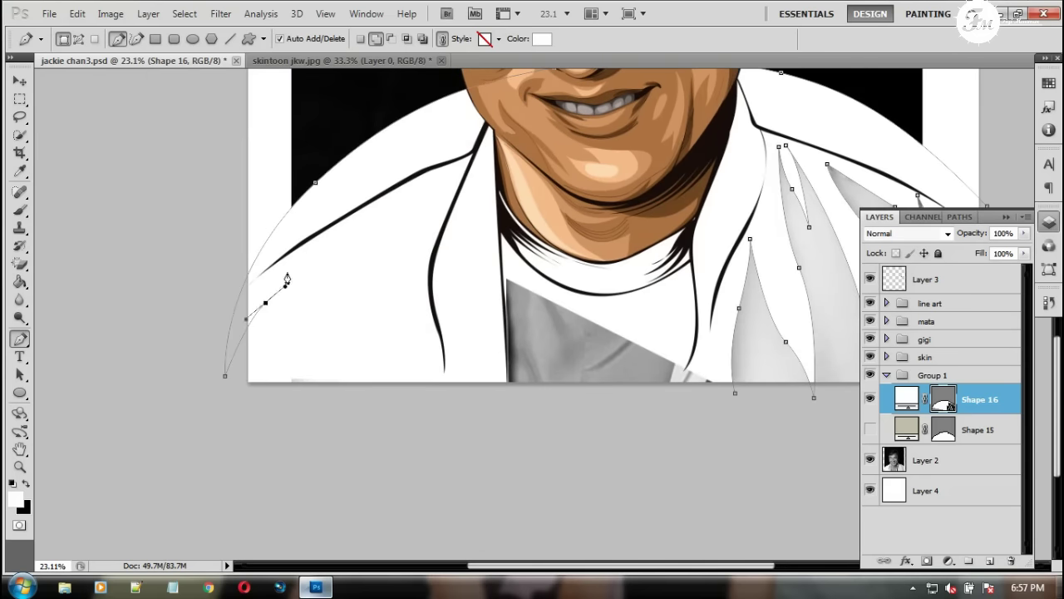
Clip the folds to the jacket base, finish the left curves, and fill them beige #978e7b
{"action": "key", "text": "ctrl+alt+g"}
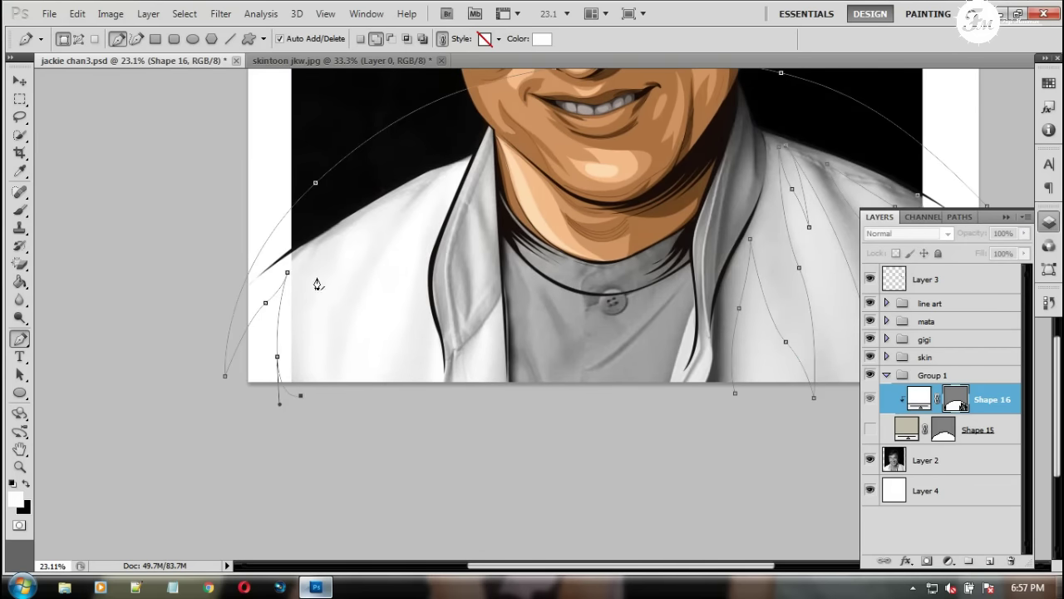
{"action": "left_click_drag", "start_coordinate": [333, 386], "coordinate": [348, 495]}
{"action": "left_click", "coordinate": [461, 165]}
{"action": "left_click_drag", "start_coordinate": [417, 385], "coordinate": [436, 341]}
{"action": "key", "text": "Return"}
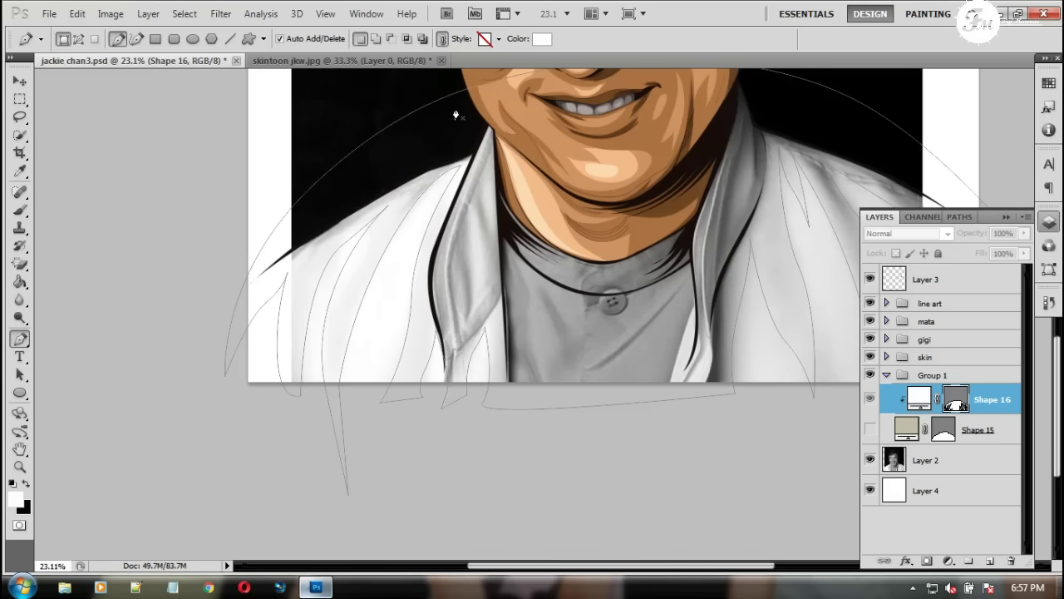
{"action": "double_click", "coordinate": [919, 399]}
{"action": "left_click", "coordinate": [746, 356]}
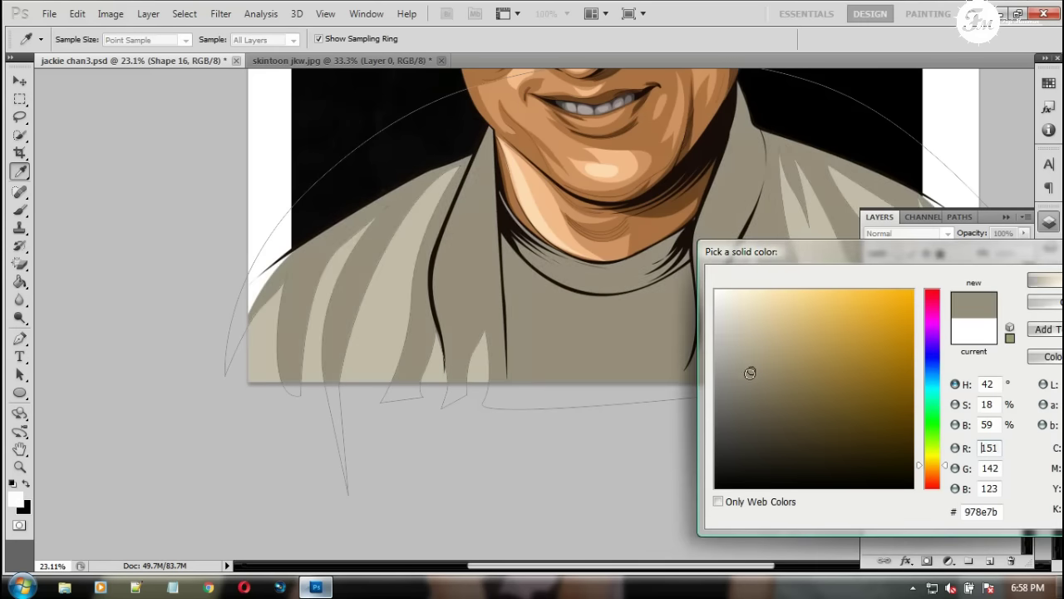
{"action": "left_click", "coordinate": [1044, 281]}
Draw Shape 17 for the shirt inside the collar, above the folds, filled dark grey
{"action": "left_click", "coordinate": [981, 429]}
{"action": "left_click", "coordinate": [870, 429]}
{"action": "left_click", "coordinate": [690, 220]}
{"action": "left_click_drag", "start_coordinate": [691, 267], "coordinate": [693, 283]}
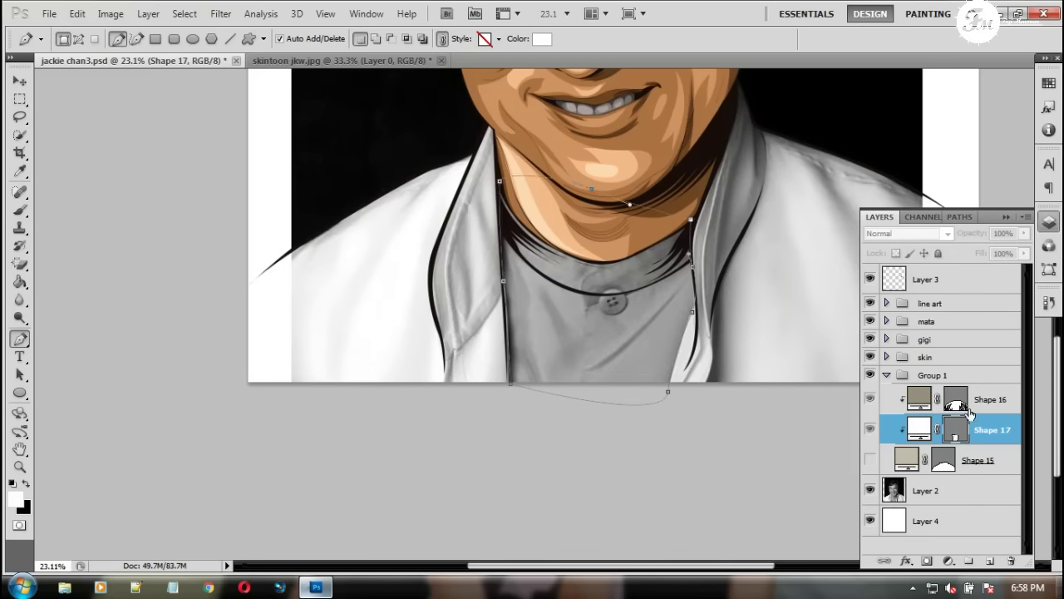
{"action": "left_click_drag", "start_coordinate": [972, 413], "coordinate": [973, 391]}
{"action": "left_click", "coordinate": [869, 460]}
{"action": "double_click", "coordinate": [919, 399]}
{"action": "left_click", "coordinate": [563, 350]}
{"action": "key", "text": "Return"}
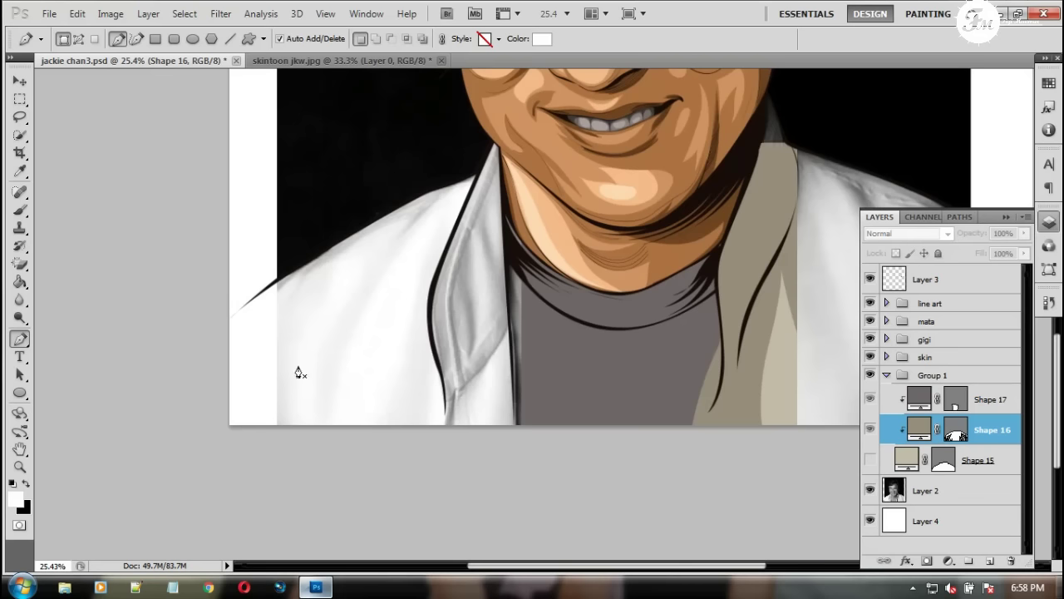
Begin the Shape 18 darker shadow outline along the left shoulder
{"action": "left_click", "coordinate": [212, 363]}
{"action": "left_click", "coordinate": [246, 311]}
{"action": "left_click_drag", "start_coordinate": [270, 295], "coordinate": [298, 279]}
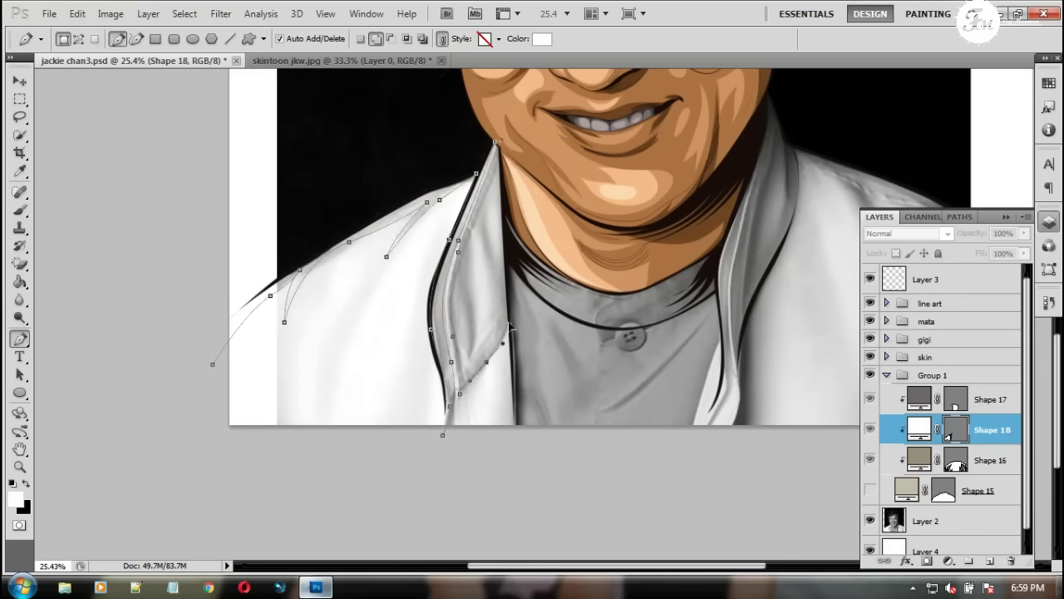
Extend Shape 18's shadow outline along the inner collar edge and across the right shoulder
{"action": "scroll", "coordinate": [471, 374], "scroll_direction": "up", "scroll_amount": 2}
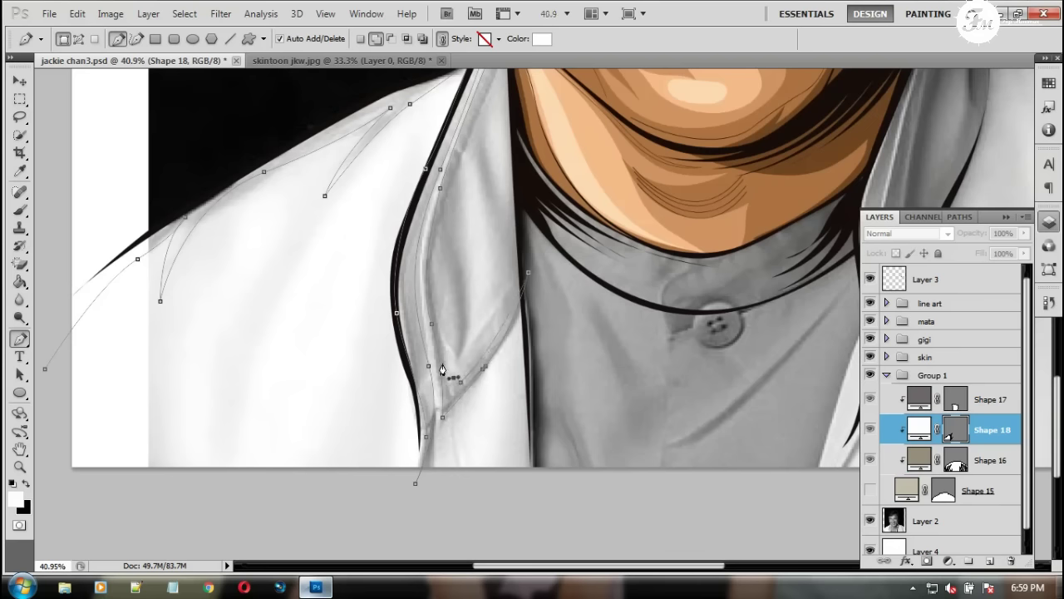
{"action": "left_click_drag", "start_coordinate": [464, 318], "coordinate": [469, 375]}
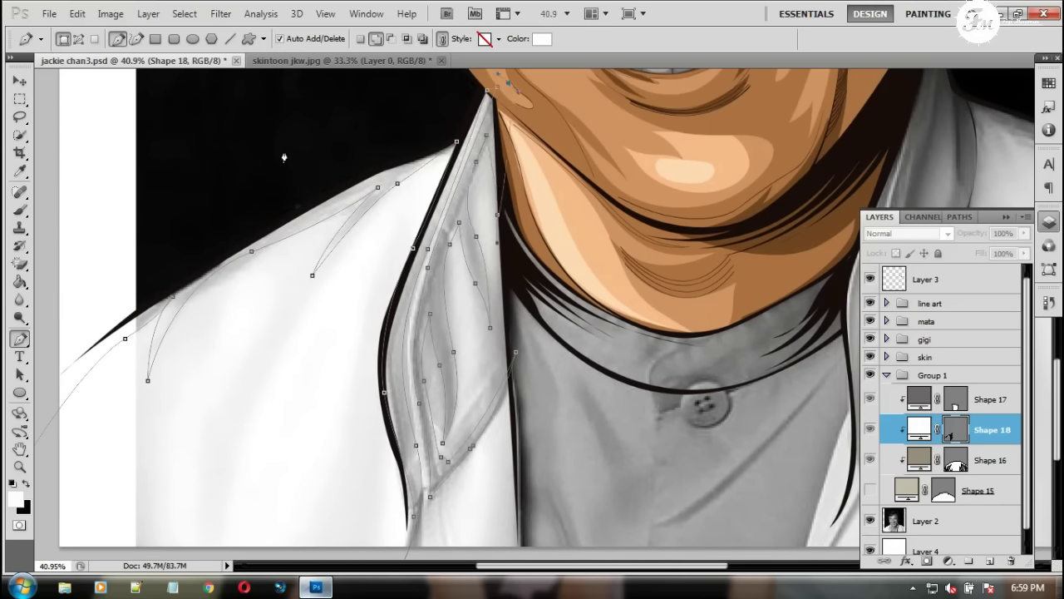
{"action": "scroll", "coordinate": [257, 278], "scroll_direction": "down", "scroll_amount": 3}
{"action": "scroll", "coordinate": [297, 278], "scroll_direction": "right", "scroll_amount": 5}
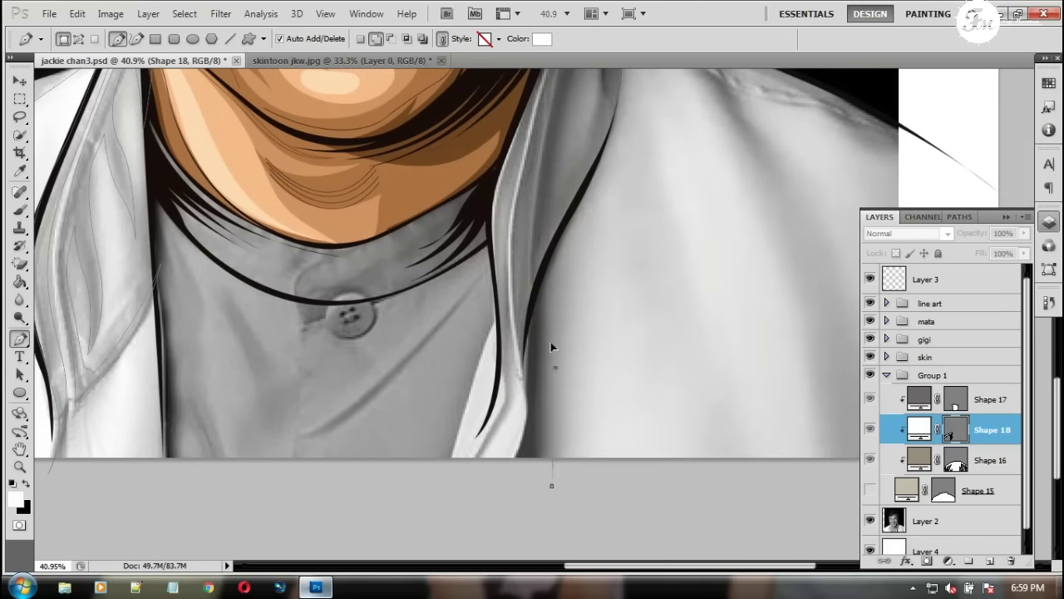
{"action": "scroll", "coordinate": [551, 266], "scroll_direction": "up", "scroll_amount": 6}
{"action": "scroll", "coordinate": [577, 292], "scroll_direction": "right", "scroll_amount": 2}
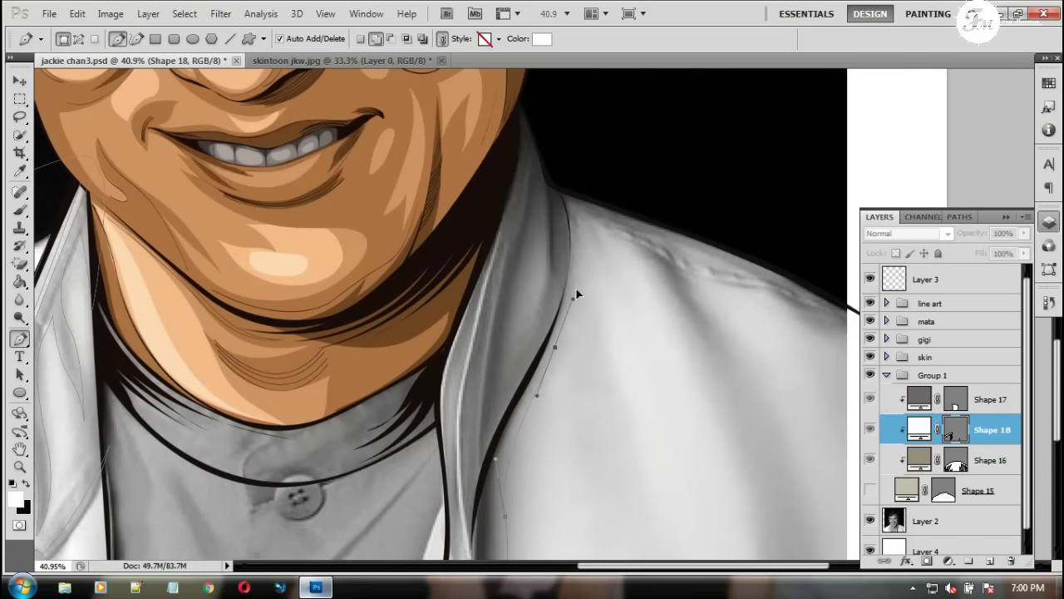
{"action": "left_click_drag", "start_coordinate": [641, 236], "coordinate": [685, 243]}
{"action": "scroll", "coordinate": [577, 273], "scroll_direction": "right", "scroll_amount": 5}
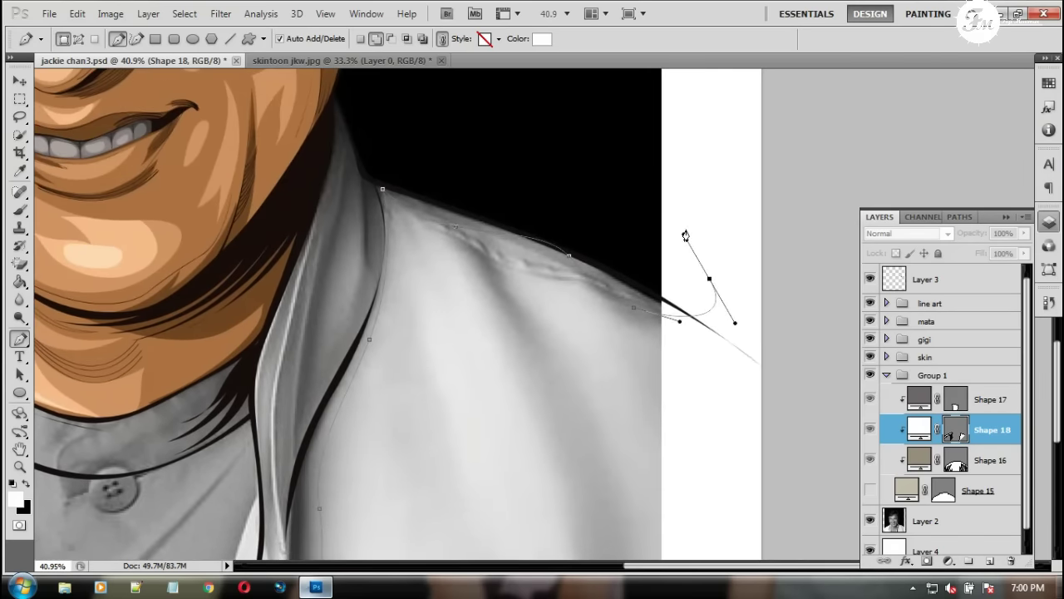
{"action": "scroll", "coordinate": [381, 214], "scroll_direction": "down", "scroll_amount": 5}
{"action": "scroll", "coordinate": [380, 214], "scroll_direction": "left", "scroll_amount": 5}
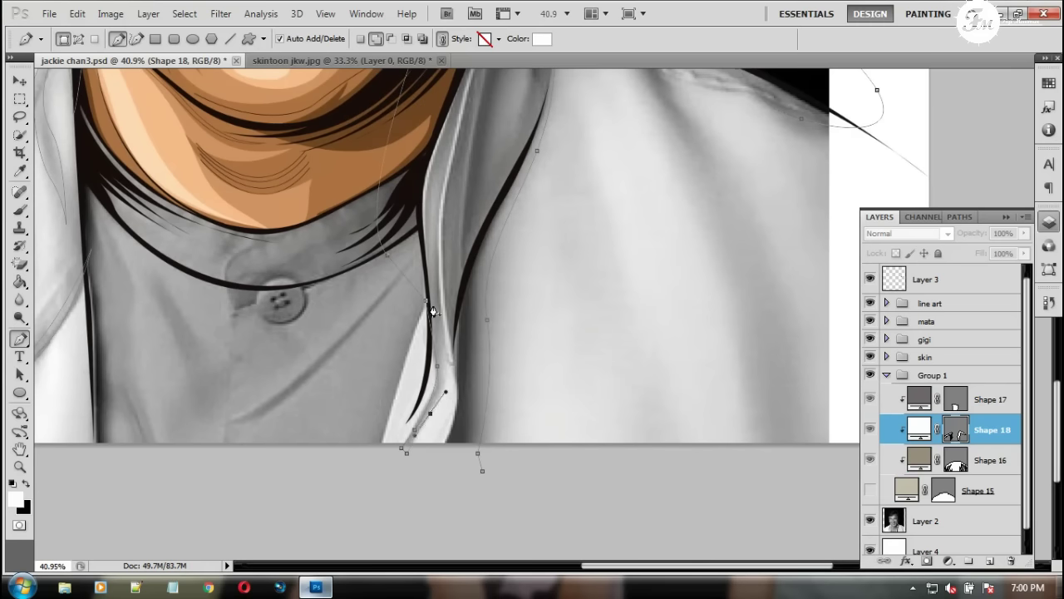
{"action": "scroll", "coordinate": [424, 242], "scroll_direction": "up", "scroll_amount": 5}
{"action": "scroll", "coordinate": [405, 334], "scroll_direction": "right", "scroll_amount": 1}
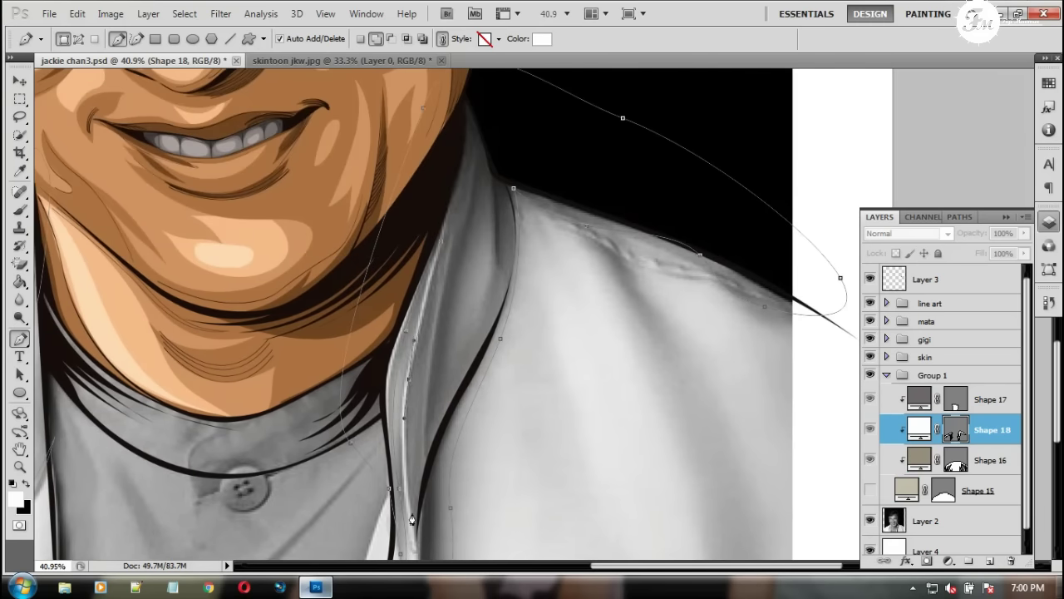
{"action": "left_click_drag", "start_coordinate": [412, 520], "coordinate": [442, 420]}
{"action": "scroll", "coordinate": [477, 164], "scroll_direction": "up", "scroll_amount": 4}
{"action": "scroll", "coordinate": [476, 163], "scroll_direction": "right", "scroll_amount": 1}
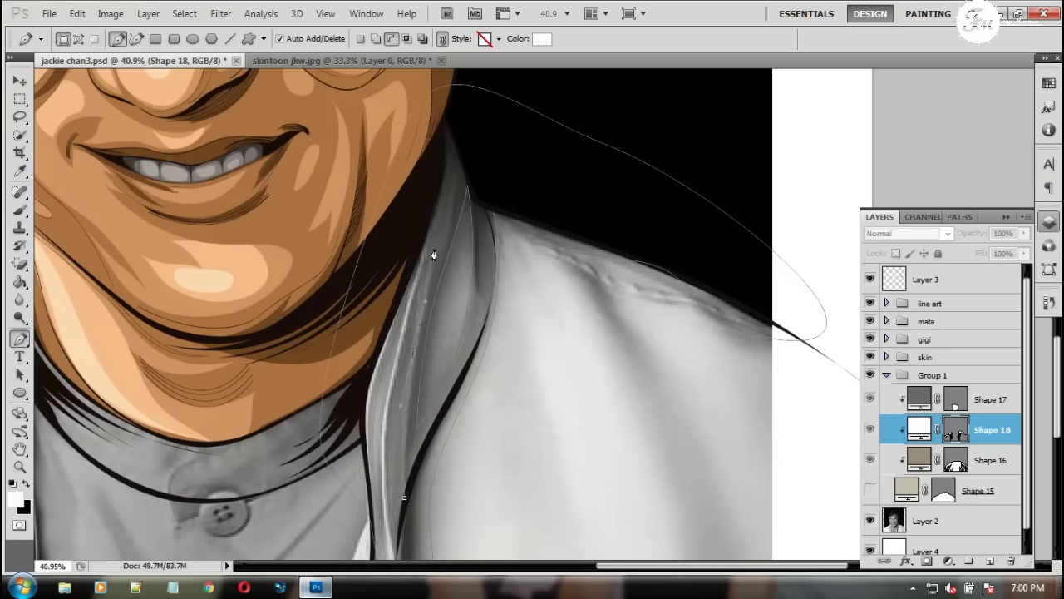
{"action": "key", "text": "ctrl+0"}
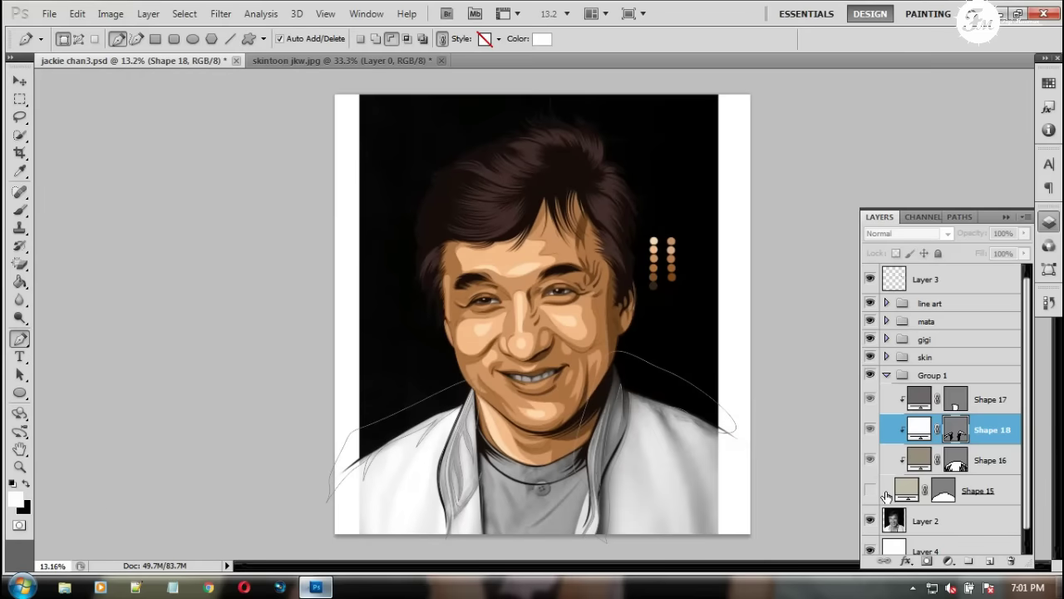
Fill the Shape 18 jacket shadows with a dark brownish grey
{"action": "double_click", "coordinate": [919, 429]}
{"action": "left_click", "coordinate": [772, 427]}
{"action": "left_click", "coordinate": [768, 427]}
{"action": "key", "text": "Return"}
{"action": "key", "text": "p"}
Draw a Shape 19 highlight fold down the right jacket front
{"action": "scroll", "coordinate": [592, 463], "scroll_direction": "down", "scroll_amount": 2}
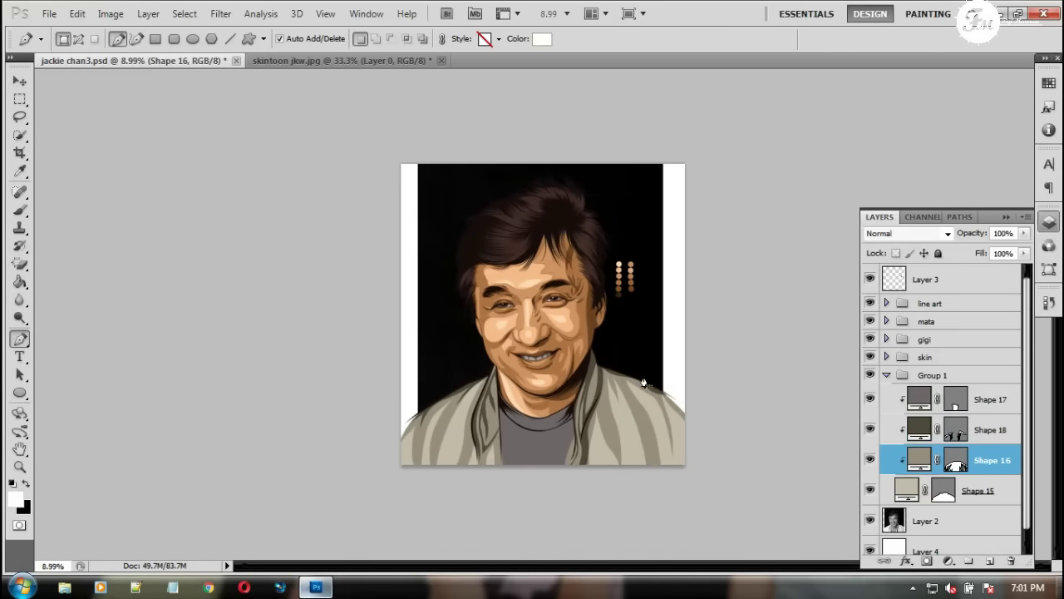
{"action": "scroll", "coordinate": [643, 384], "scroll_direction": "up", "scroll_amount": 1}
{"action": "scroll", "coordinate": [613, 455], "scroll_direction": "up", "scroll_amount": 1}
{"action": "scroll", "coordinate": [632, 440], "scroll_direction": "up", "scroll_amount": 1}
{"action": "left_click", "coordinate": [637, 447]}
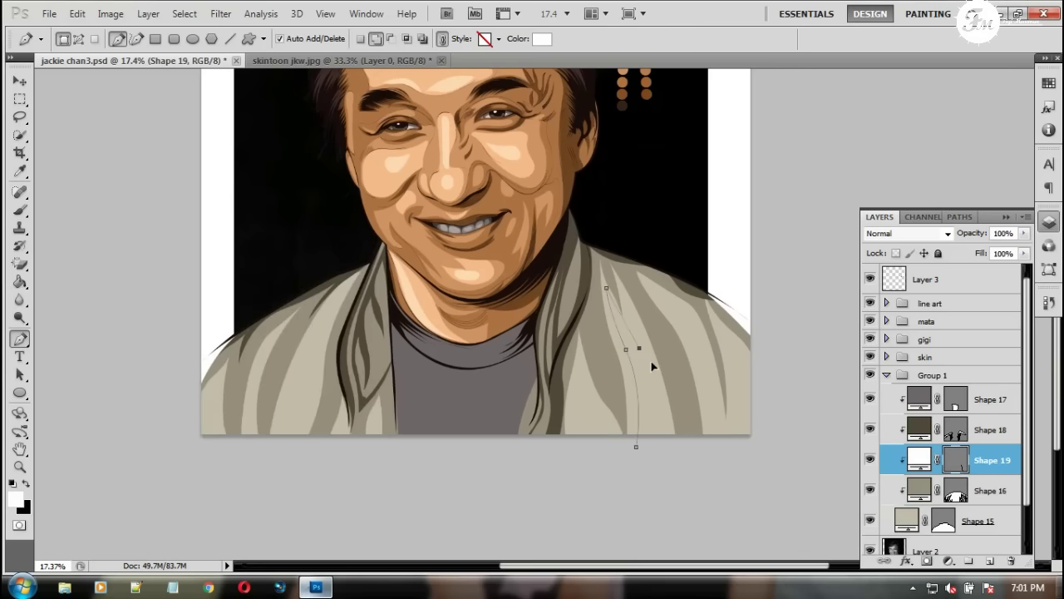
{"action": "left_click", "coordinate": [671, 447]}
{"action": "left_click_drag", "start_coordinate": [660, 303], "coordinate": [732, 466]}
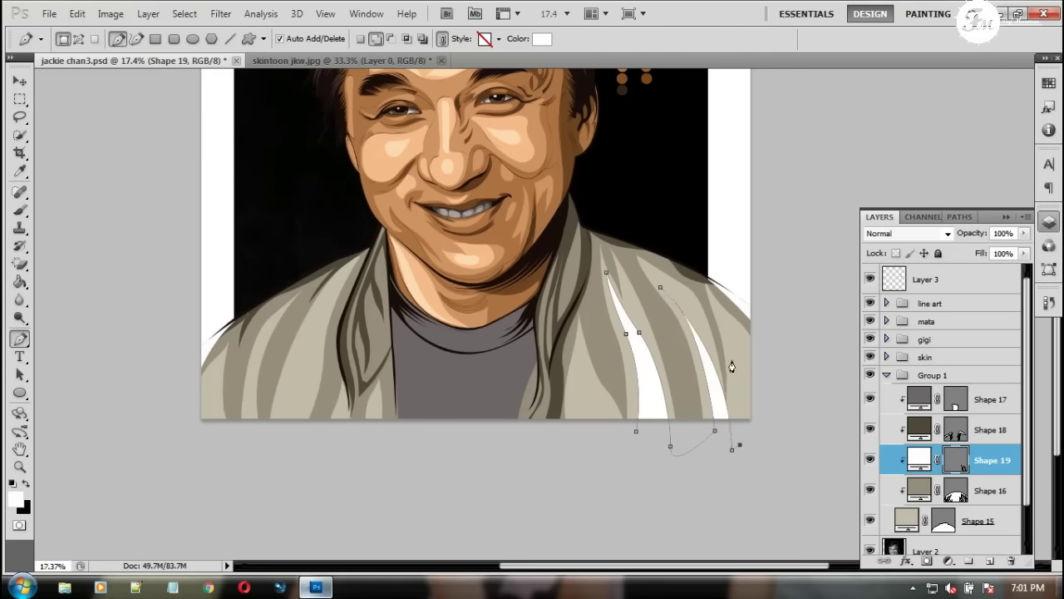
{"action": "left_click_drag", "start_coordinate": [636, 430], "coordinate": [575, 368]}
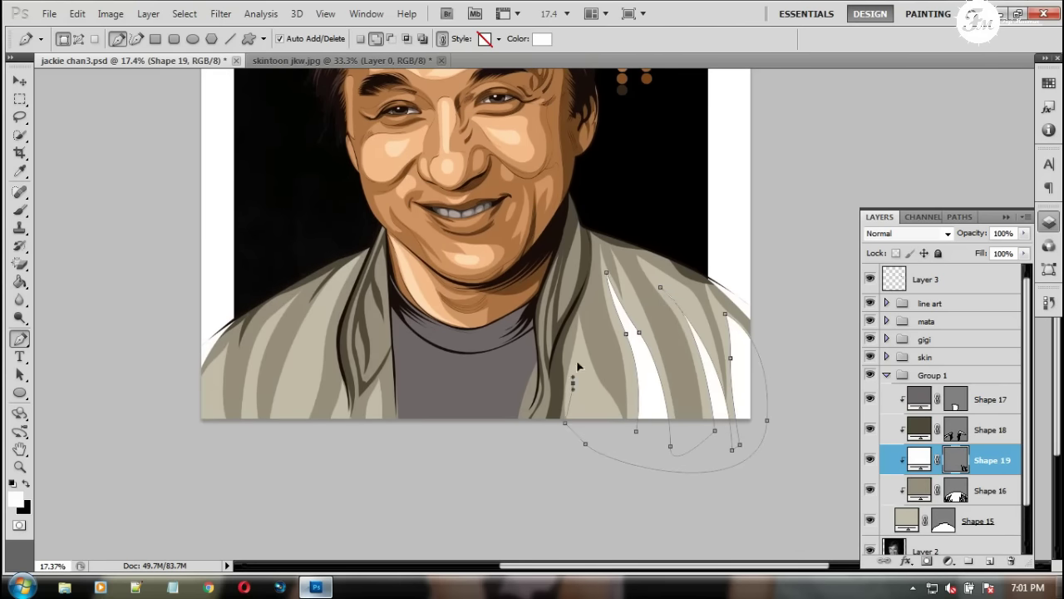
Add the matching left jacket highlight, keeping Shape 19's pale beige fill
{"action": "left_click", "coordinate": [272, 442]}
{"action": "left_click_drag", "start_coordinate": [231, 435], "coordinate": [243, 482]}
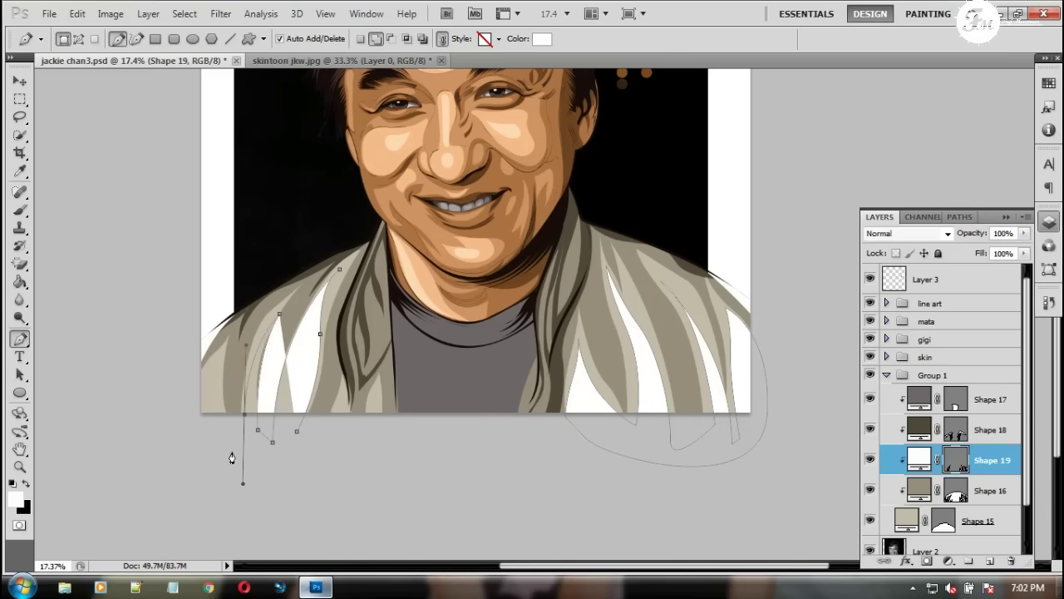
{"action": "left_click", "coordinate": [215, 364]}
{"action": "left_click_drag", "start_coordinate": [345, 403], "coordinate": [347, 442]}
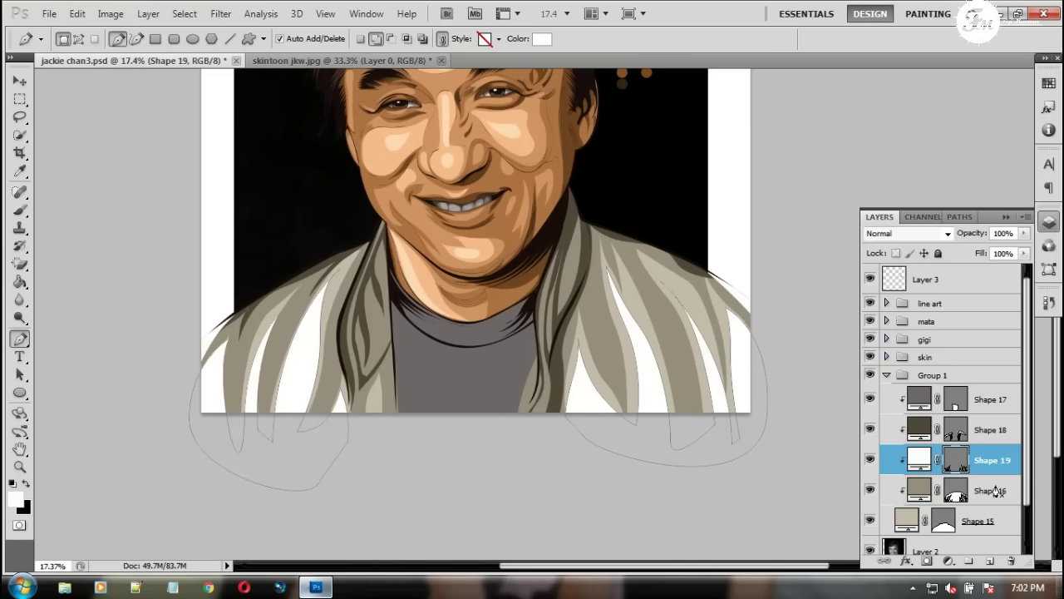
{"action": "key", "text": "ctrl+minus"}
{"action": "double_click", "coordinate": [919, 460]}
{"action": "key", "text": "Escape"}
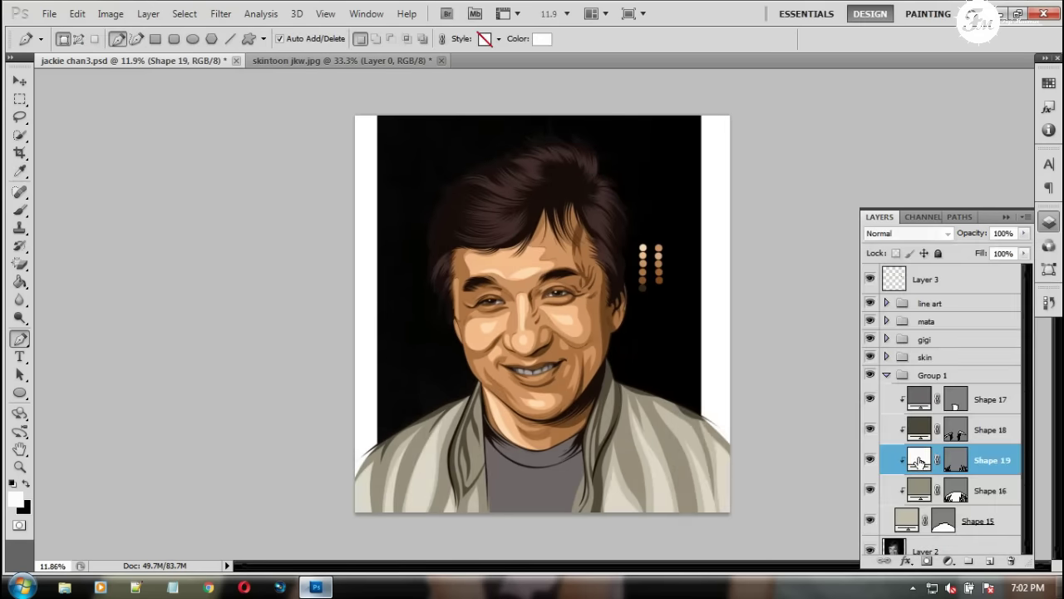
Hide the reference photo Layer 2 and save the portrait
{"action": "left_click", "coordinate": [919, 491]}
{"action": "key", "text": "ctrl+minus"}
{"action": "scroll", "coordinate": [939, 415], "scroll_direction": "down", "scroll_amount": 1}
{"action": "left_click", "coordinate": [870, 509]}
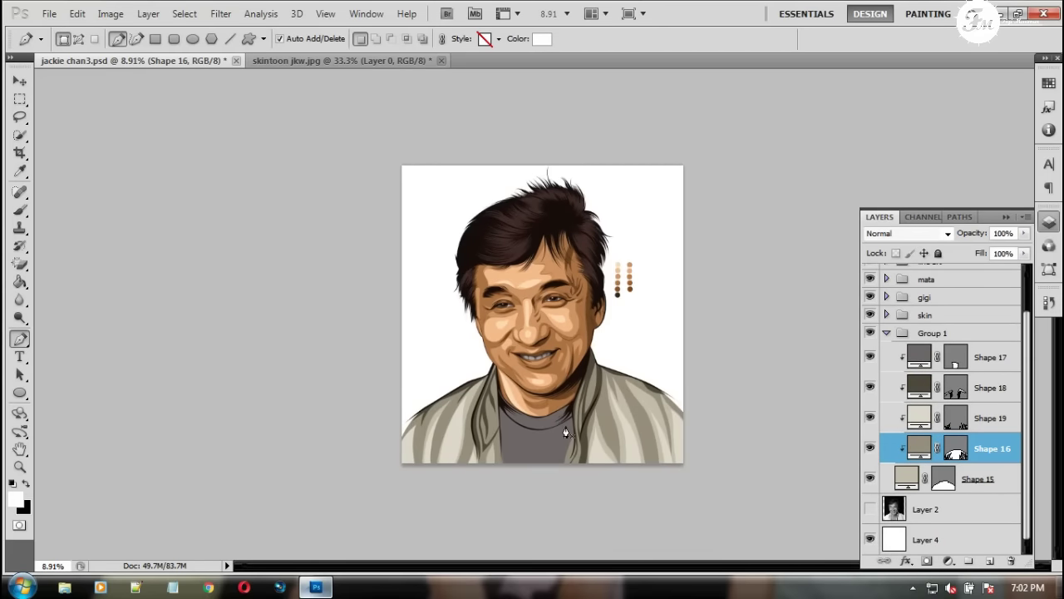
{"action": "key", "text": "ctrl+s"}
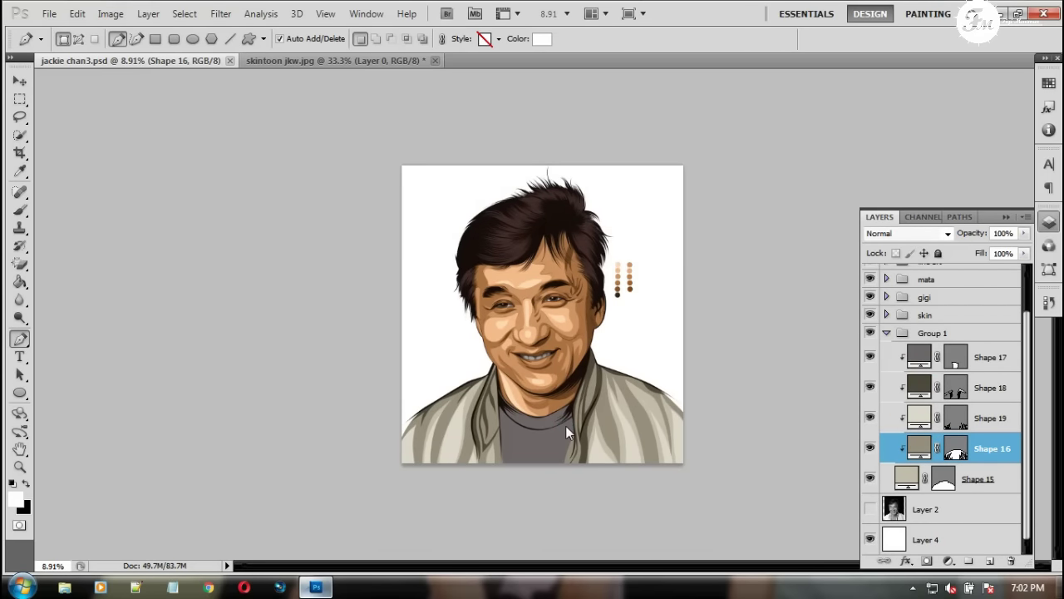
{"action": "scroll", "coordinate": [569, 449], "scroll_direction": "up", "scroll_amount": 2}
{"action": "scroll", "coordinate": [572, 467], "scroll_direction": "up", "scroll_amount": 2}
{"action": "left_click", "coordinate": [937, 366]}
{"action": "scroll", "coordinate": [803, 432], "scroll_direction": "up", "scroll_amount": 1}
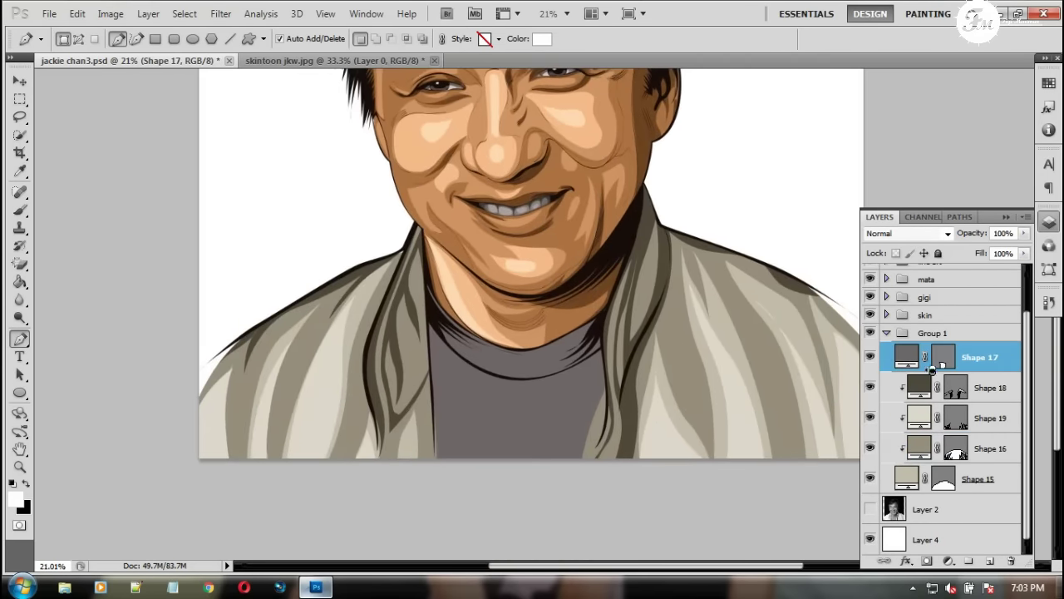
Show the greyscale reference and trace a fold shape around the shirt collar
{"action": "left_click", "coordinate": [982, 387]}
{"action": "scroll", "coordinate": [566, 431], "scroll_direction": "up", "scroll_amount": 3}
{"action": "left_click", "coordinate": [285, 203]}
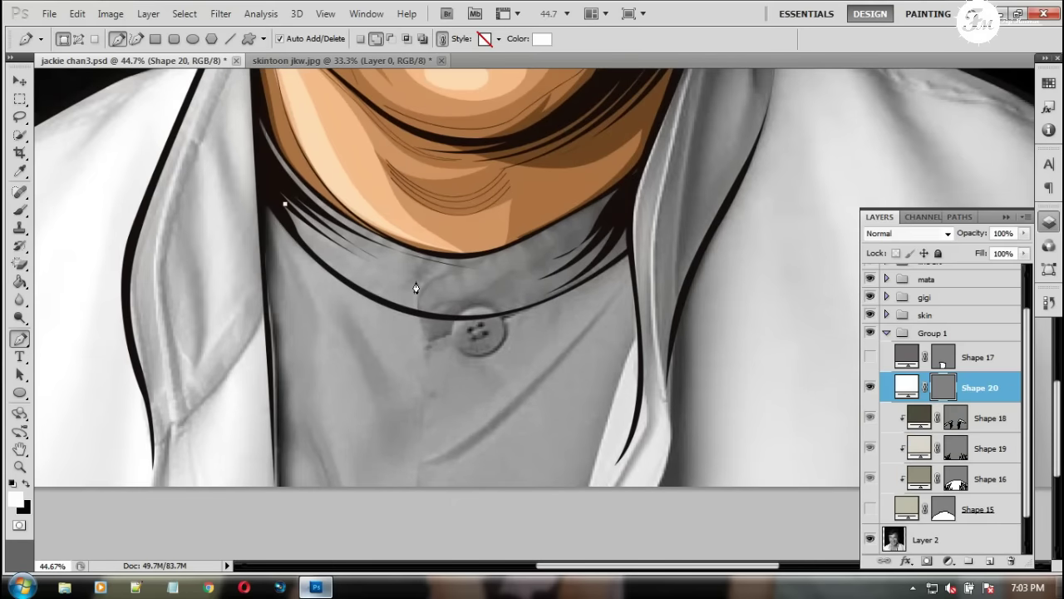
{"action": "left_click_drag", "start_coordinate": [417, 289], "coordinate": [462, 280]}
{"action": "left_click_drag", "start_coordinate": [526, 314], "coordinate": [573, 389]}
{"action": "left_click_drag", "start_coordinate": [547, 504], "coordinate": [582, 524]}
{"action": "left_click_drag", "start_coordinate": [255, 86], "coordinate": [251, 180]}
{"action": "left_click_drag", "start_coordinate": [303, 480], "coordinate": [358, 515]}
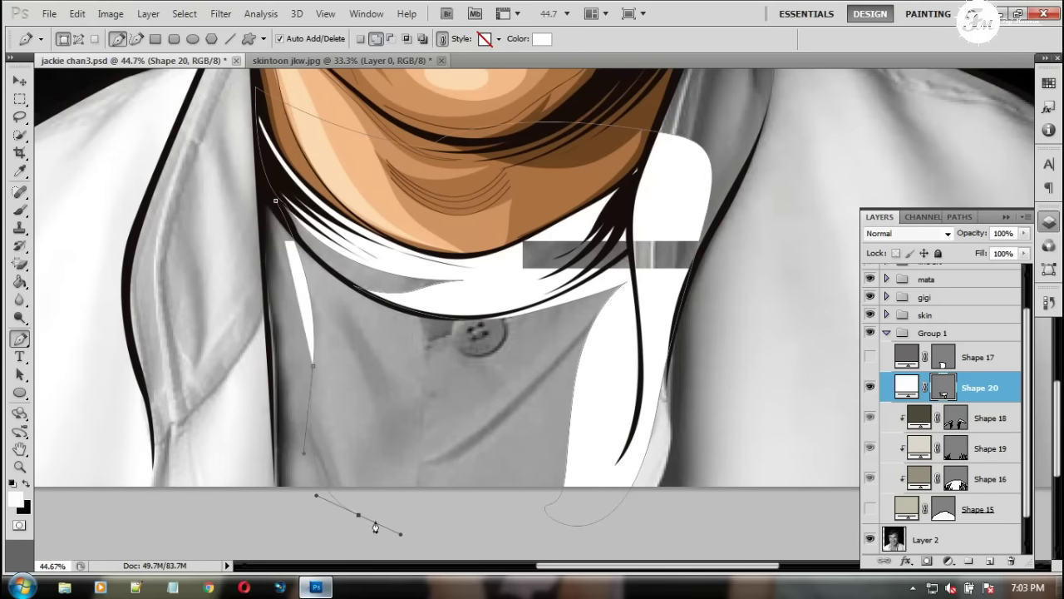
{"action": "left_click_drag", "start_coordinate": [275, 516], "coordinate": [247, 496]}
{"action": "left_click_drag", "start_coordinate": [230, 150], "coordinate": [250, 208]}
{"action": "left_click", "coordinate": [275, 201]}
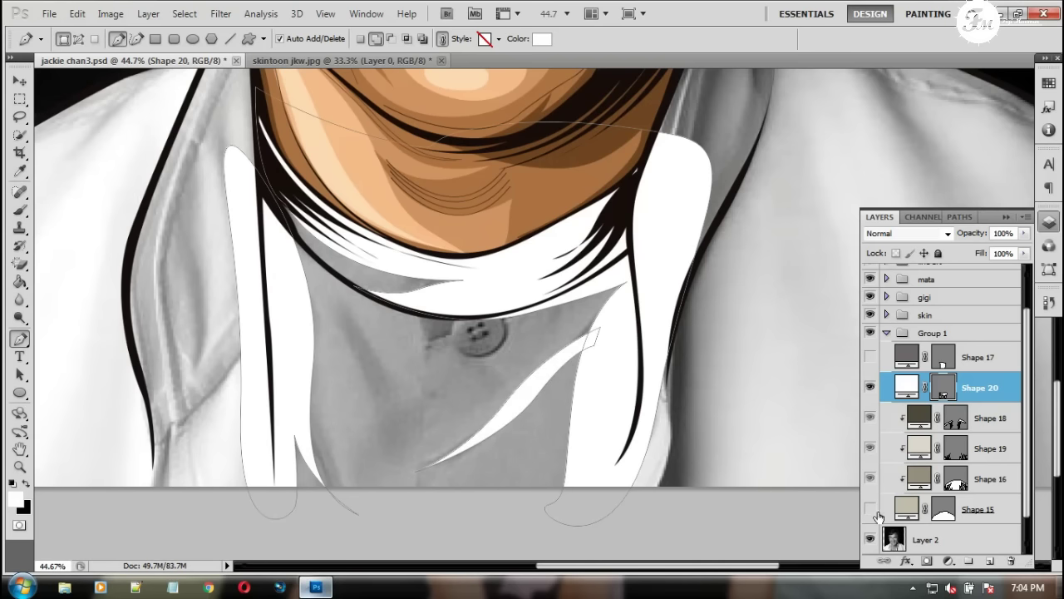
Clip the folds into the shirt and fill Shapes 20 and 21 with dark and mid greys
{"action": "left_click_drag", "start_coordinate": [939, 387], "coordinate": [925, 359]}
{"action": "double_click", "coordinate": [919, 357]}
{"action": "left_click_drag", "start_coordinate": [729, 321], "coordinate": [736, 427]}
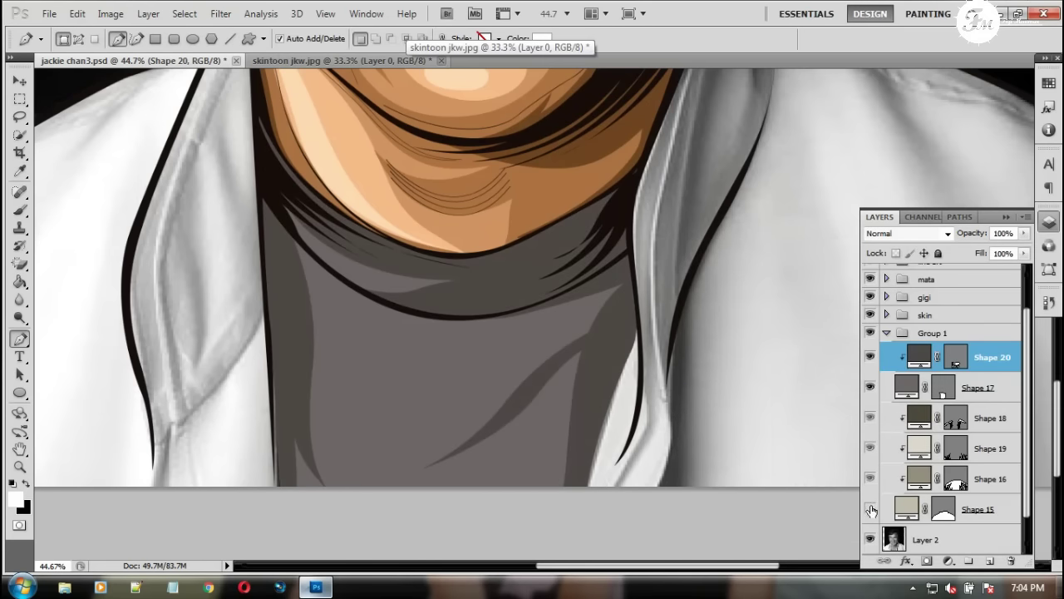
{"action": "left_click", "coordinate": [870, 333]}
{"action": "left_click", "coordinate": [955, 357]}
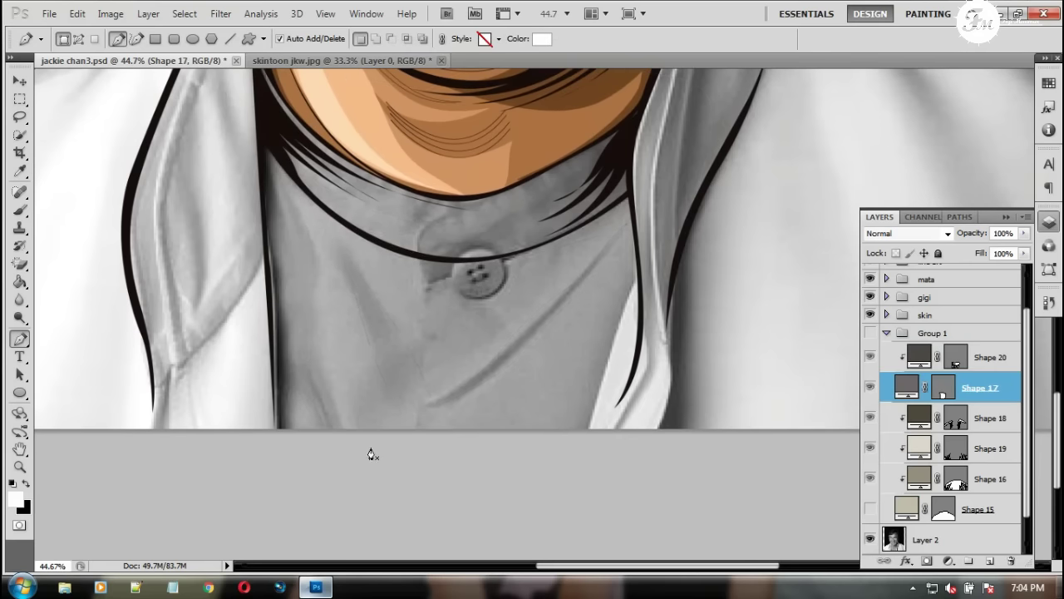
{"action": "key", "text": "Escape"}
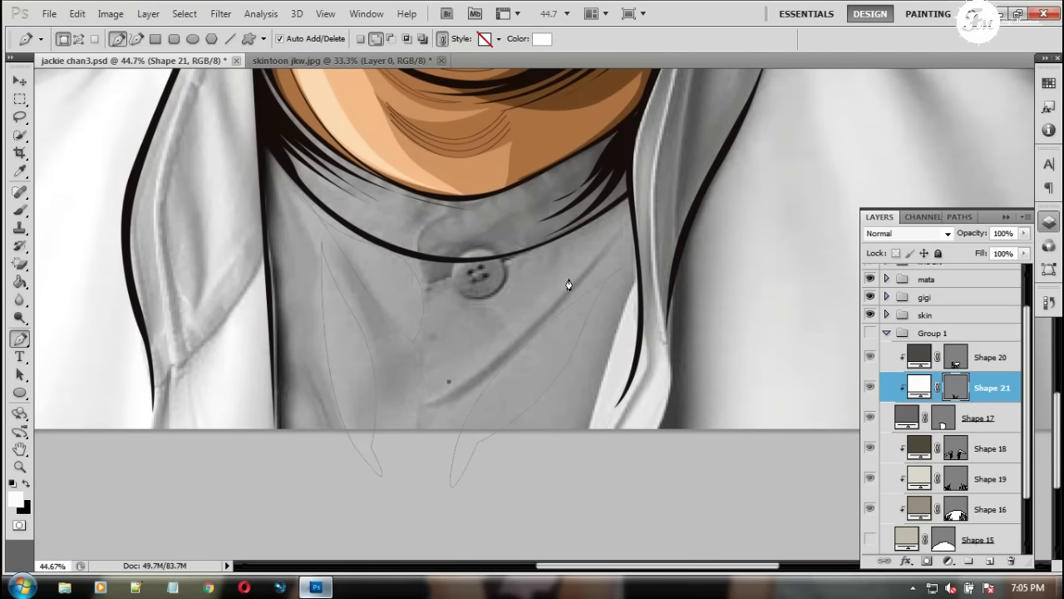
{"action": "double_click", "coordinate": [919, 388]}
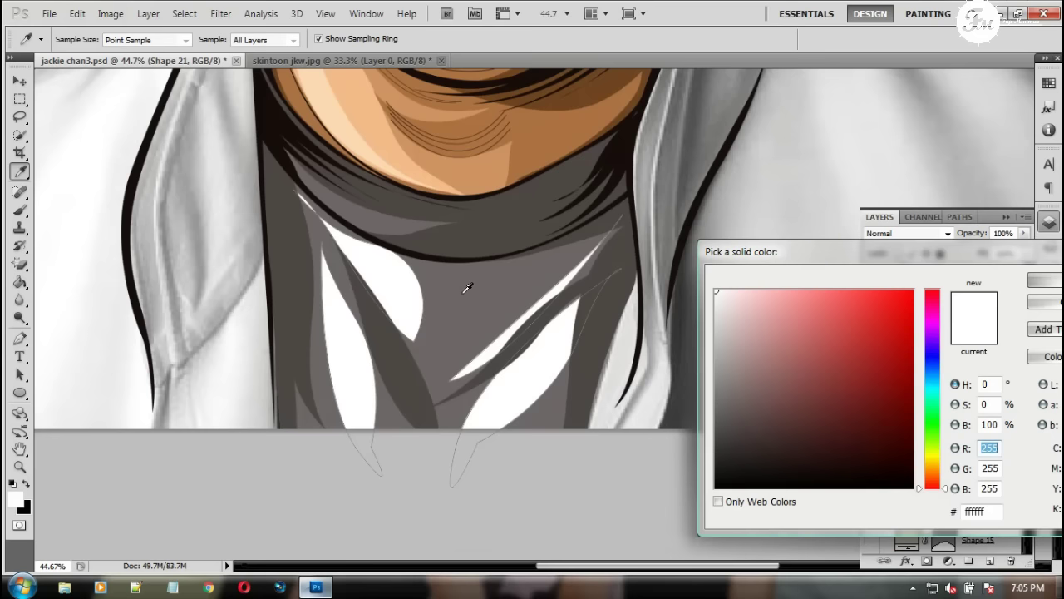
{"action": "left_click", "coordinate": [720, 382]}
{"action": "key", "text": "Return"}
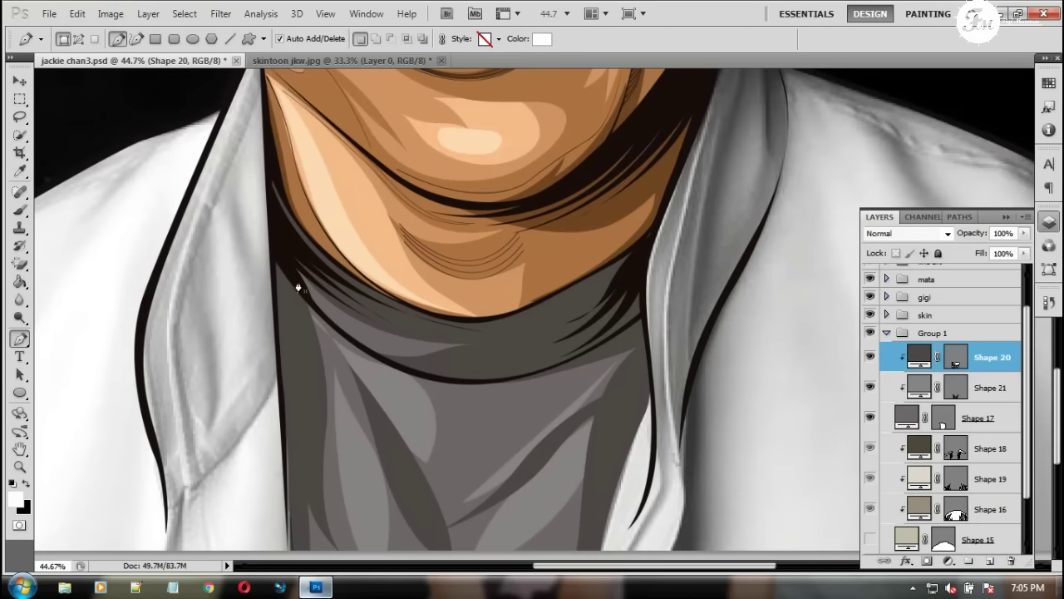
Draw a dark neckline Shape 22 under the chin and clip it into the shirt
{"action": "left_click", "coordinate": [613, 282]}
{"action": "left_click", "coordinate": [552, 340]}
{"action": "left_click_drag", "start_coordinate": [632, 364], "coordinate": [638, 390]}
{"action": "scroll", "coordinate": [632, 428], "scroll_direction": "down", "scroll_amount": 5}
{"action": "scroll", "coordinate": [632, 428], "scroll_direction": "up", "scroll_amount": 5}
{"action": "left_click_drag", "start_coordinate": [252, 200], "coordinate": [272, 264]}
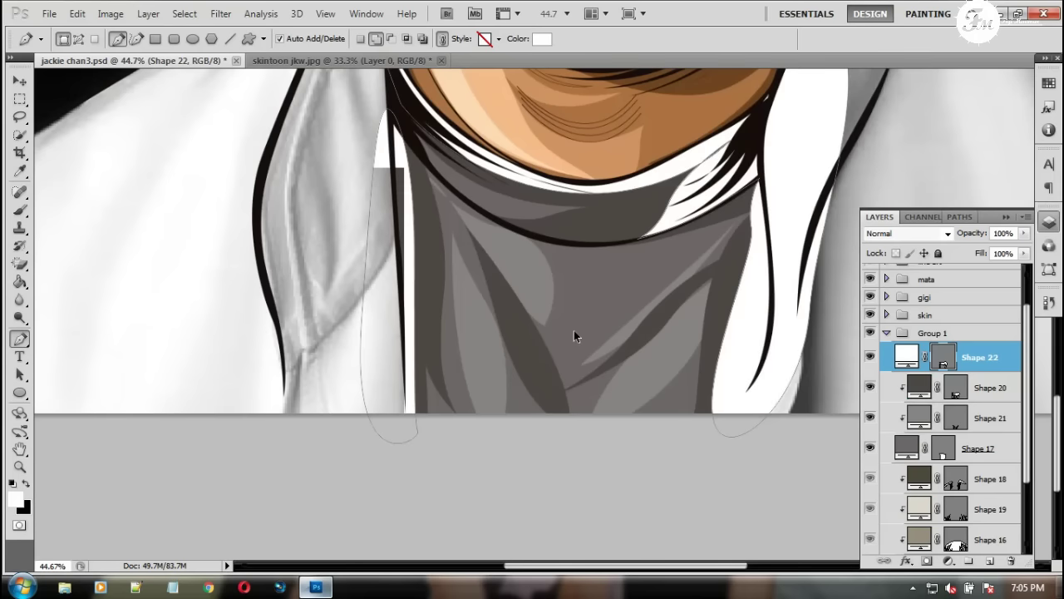
{"action": "key", "text": "ctrl+0"}
{"action": "double_click", "coordinate": [907, 355]}
{"action": "key", "text": "Return"}
{"action": "left_click", "coordinate": [902, 372], "text": "alt"}
{"action": "left_click", "coordinate": [886, 333]}
{"action": "scroll", "coordinate": [713, 451], "scroll_direction": "down", "scroll_amount": 2}
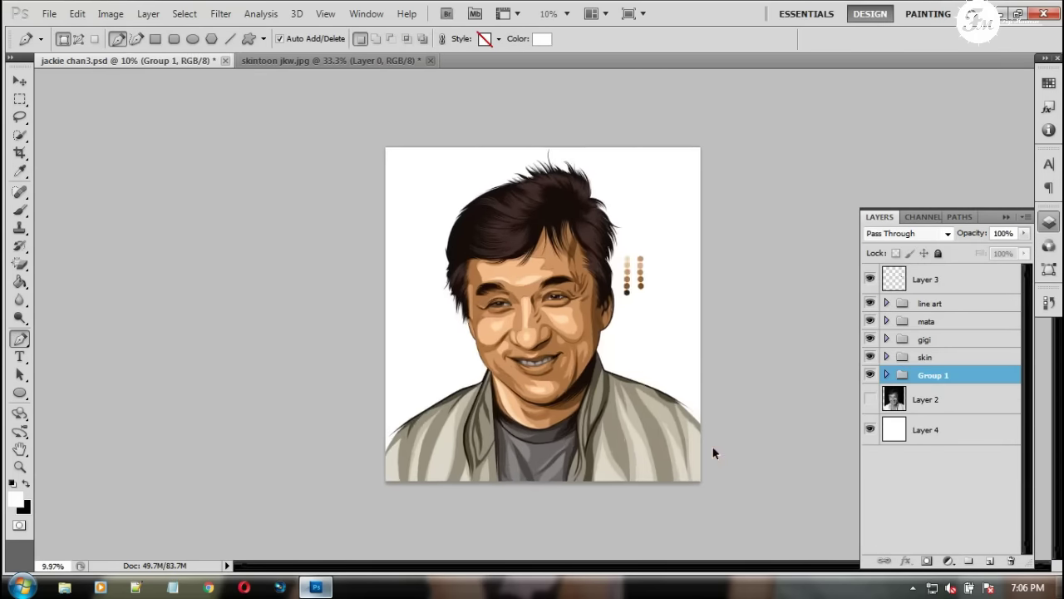
Draw black Shape 23 along the shoulder edge and place it above the line art group
{"action": "scroll", "coordinate": [663, 382], "scroll_direction": "up", "scroll_amount": 4}
{"action": "scroll", "coordinate": [684, 327], "scroll_direction": "up", "scroll_amount": 2}
{"action": "scroll", "coordinate": [685, 328], "scroll_direction": "up", "scroll_amount": 2}
{"action": "left_click", "coordinate": [681, 271]}
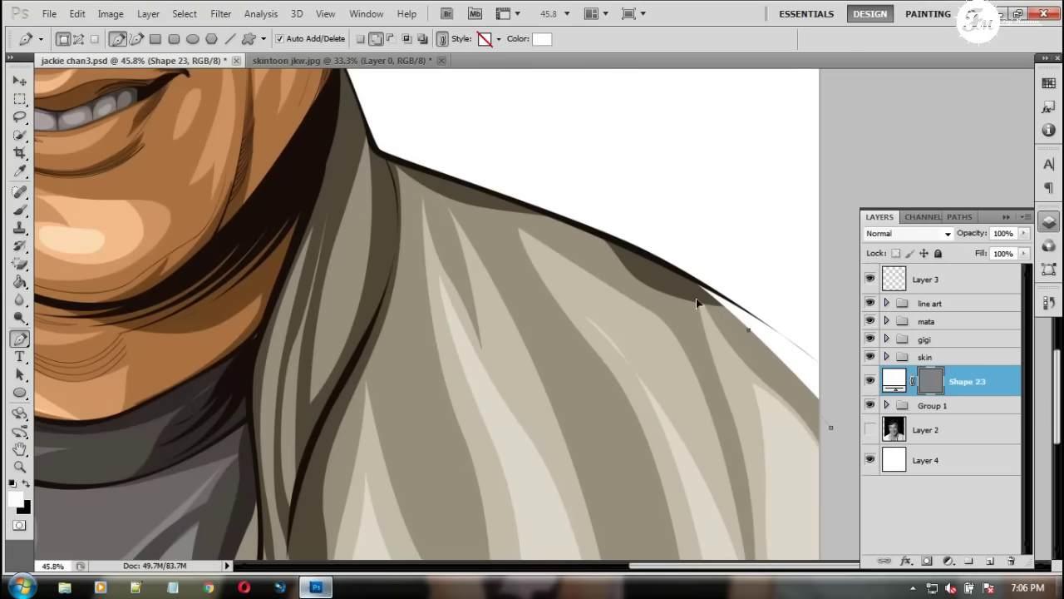
{"action": "left_click_drag", "start_coordinate": [786, 352], "coordinate": [841, 385]}
{"action": "double_click", "coordinate": [894, 388]}
{"action": "left_click", "coordinate": [805, 468]}
{"action": "key", "text": "Return"}
{"action": "left_click_drag", "start_coordinate": [964, 381], "coordinate": [940, 293]}
Extend the black stroke along the coat fold, then reselect the Shape 16 jacket layer
{"action": "scroll", "coordinate": [481, 252], "scroll_direction": "down", "scroll_amount": 1}
{"action": "left_click", "coordinate": [564, 450]}
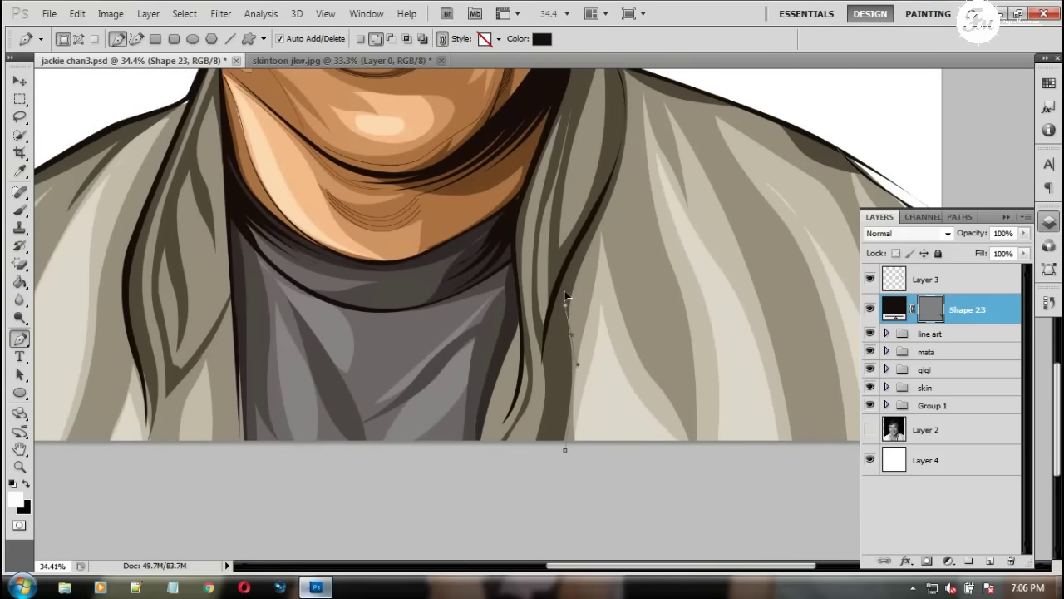
{"action": "left_click_drag", "start_coordinate": [571, 335], "coordinate": [568, 352]}
{"action": "left_click_drag", "start_coordinate": [566, 454], "coordinate": [646, 457]}
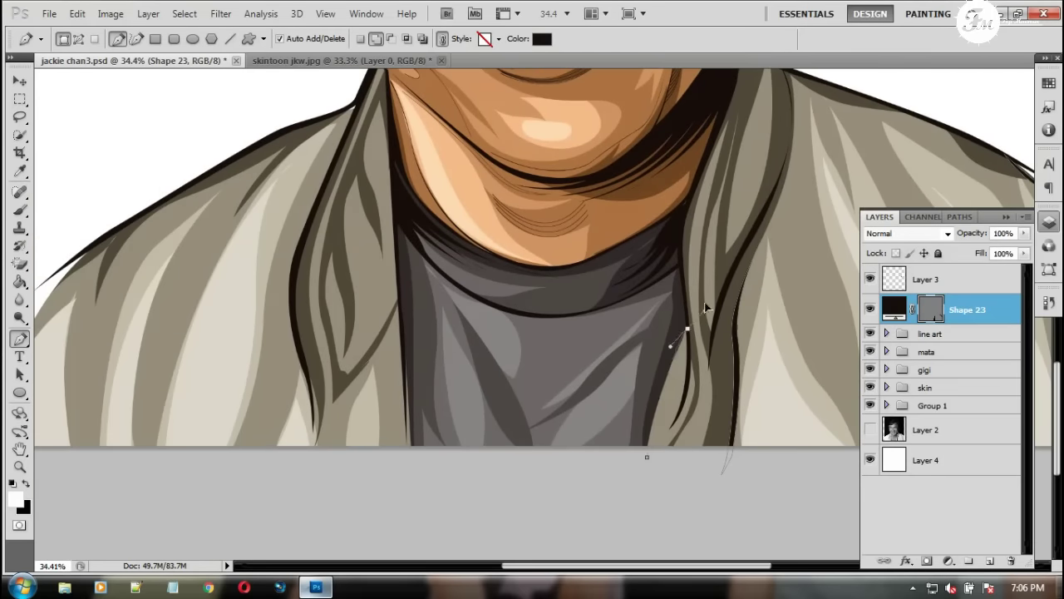
{"action": "scroll", "coordinate": [652, 462], "scroll_direction": "left", "scroll_amount": 5}
{"action": "scroll", "coordinate": [554, 474], "scroll_direction": "left", "scroll_amount": 3}
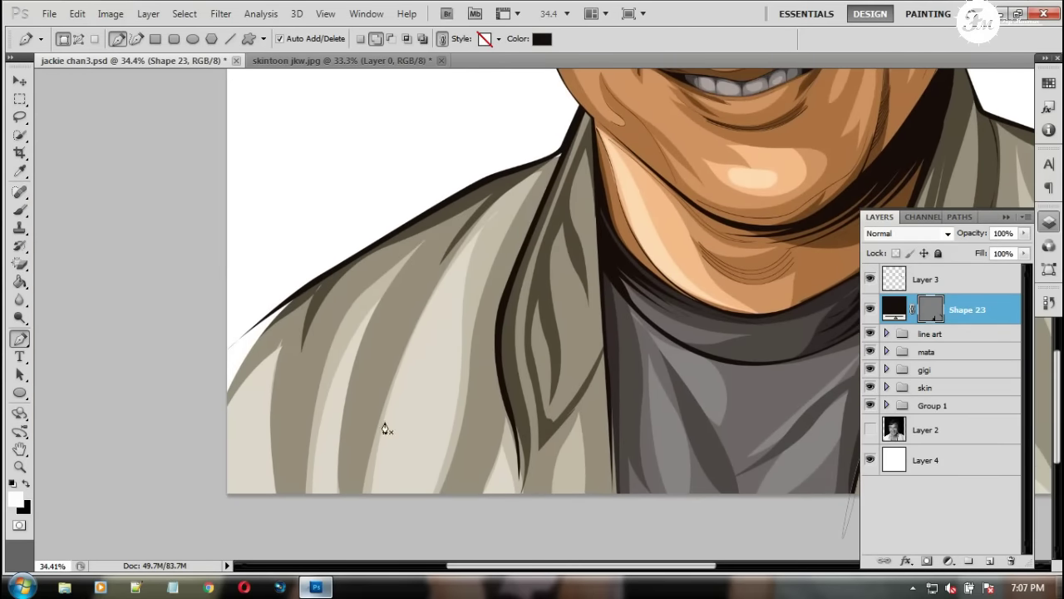
{"action": "scroll", "coordinate": [237, 408], "scroll_direction": "down", "scroll_amount": 3}
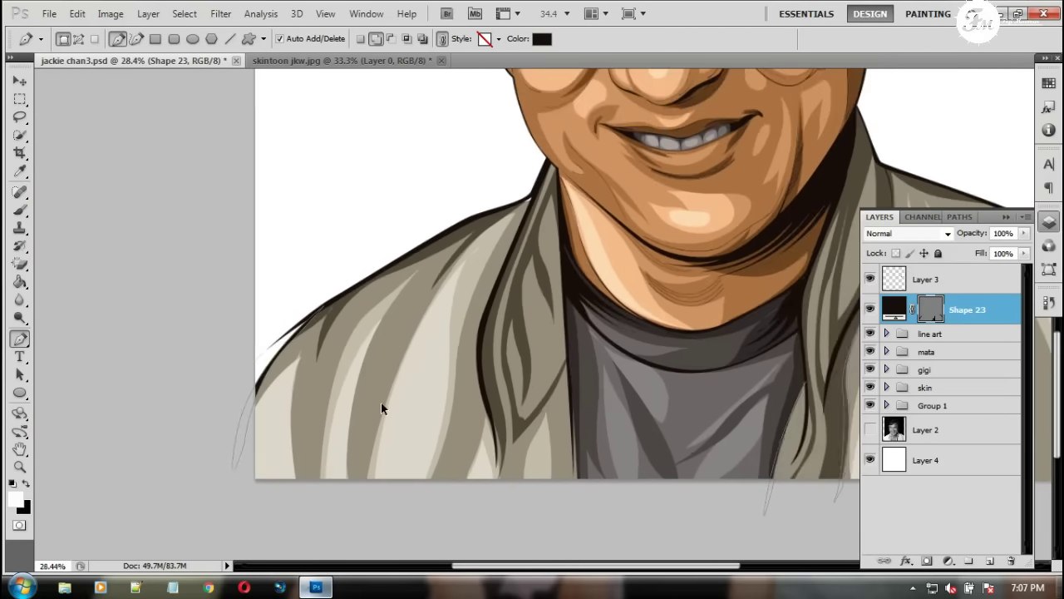
{"action": "scroll", "coordinate": [497, 452], "scroll_direction": "down", "scroll_amount": 2}
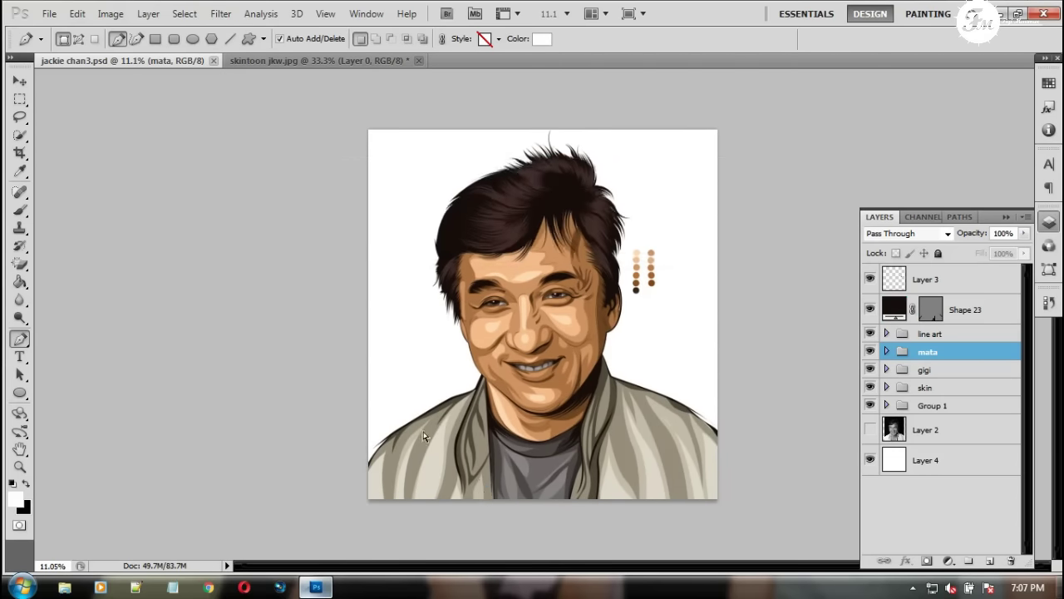
{"action": "scroll", "coordinate": [490, 447], "scroll_direction": "up", "scroll_amount": 2}
{"action": "scroll", "coordinate": [490, 447], "scroll_direction": "up", "scroll_amount": 1}
{"action": "left_click", "coordinate": [887, 351]}
{"action": "left_click", "coordinate": [957, 449]}
Add a layer mask to Shape 16 and set a large soft brush at 50% opacity
{"action": "key", "text": "b"}
{"action": "left_click", "coordinate": [948, 561]}
{"action": "left_click", "coordinate": [927, 561]}
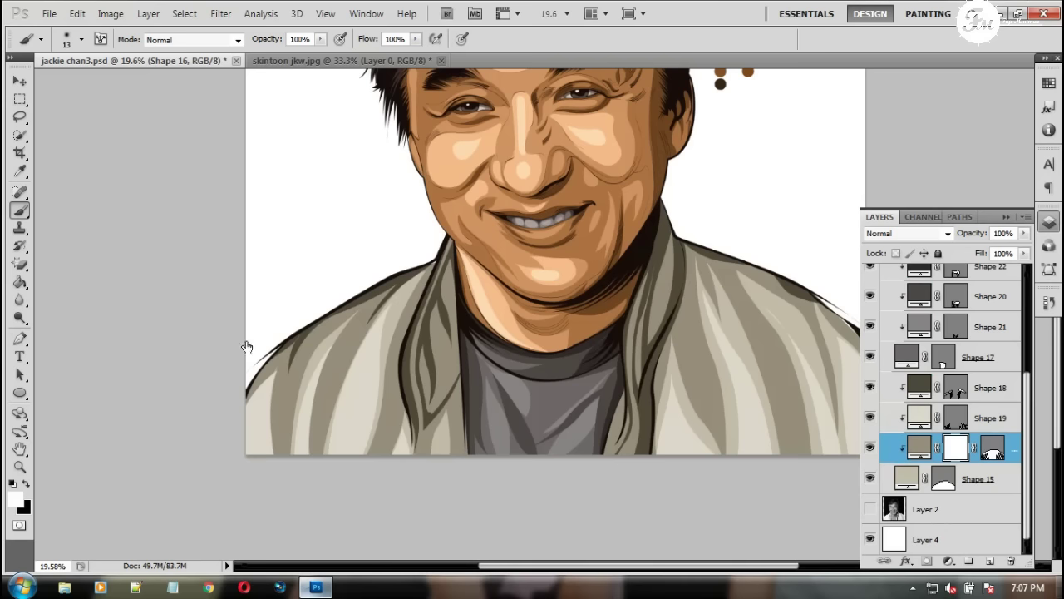
{"action": "left_click", "coordinate": [83, 41]}
{"action": "left_click", "coordinate": [82, 41]}
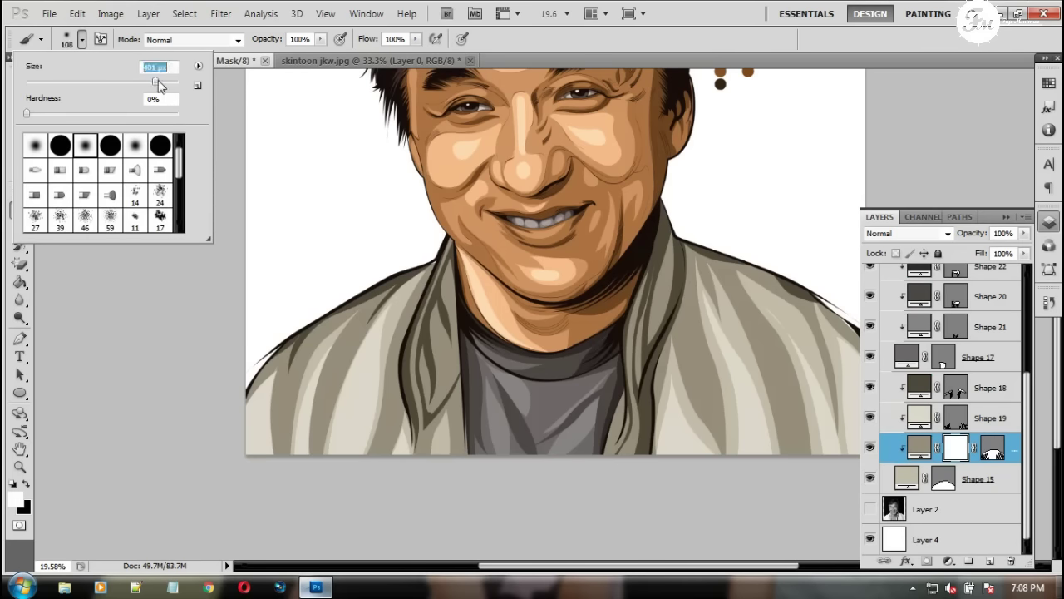
{"action": "left_click_drag", "start_coordinate": [320, 39], "coordinate": [279, 51]}
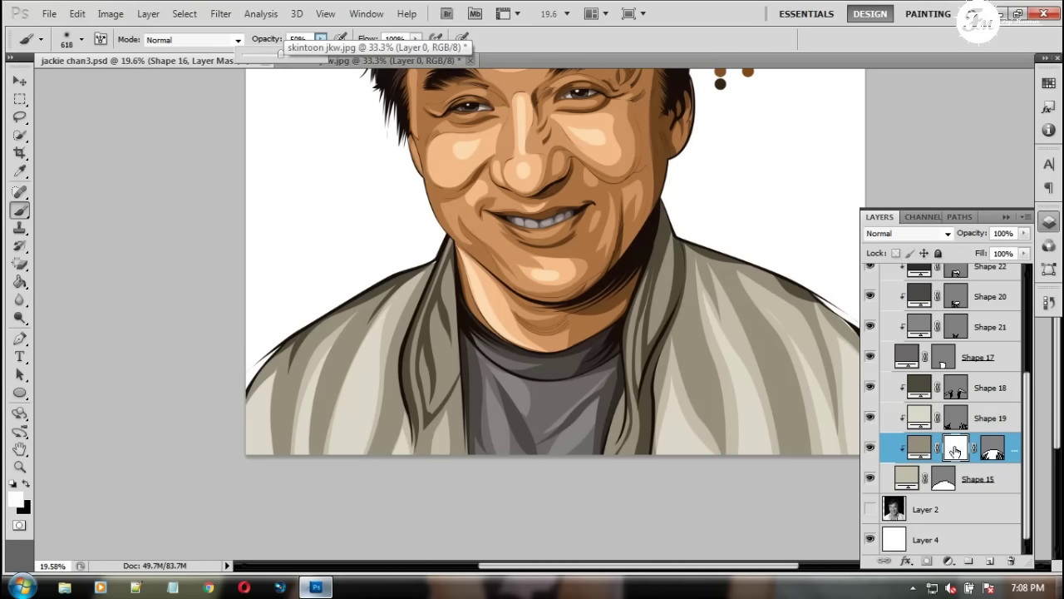
Mask Shape 19 and paint soft black shading into the jacket layer masks
{"action": "left_click_drag", "start_coordinate": [921, 475], "coordinate": [955, 417]}
{"action": "key", "text": "x"}
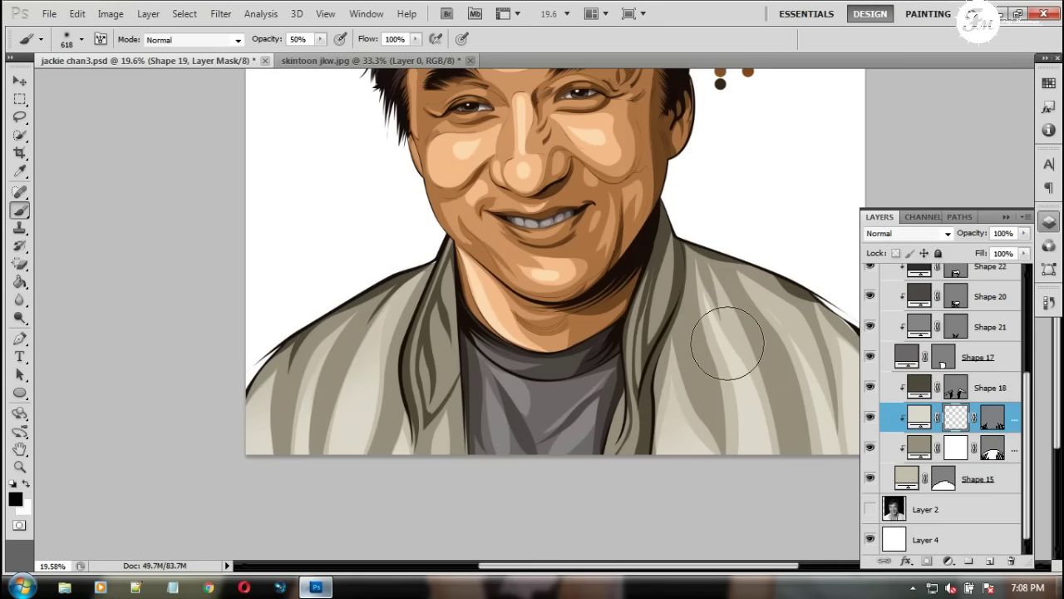
{"action": "key", "text": "alt+bracketleft"}
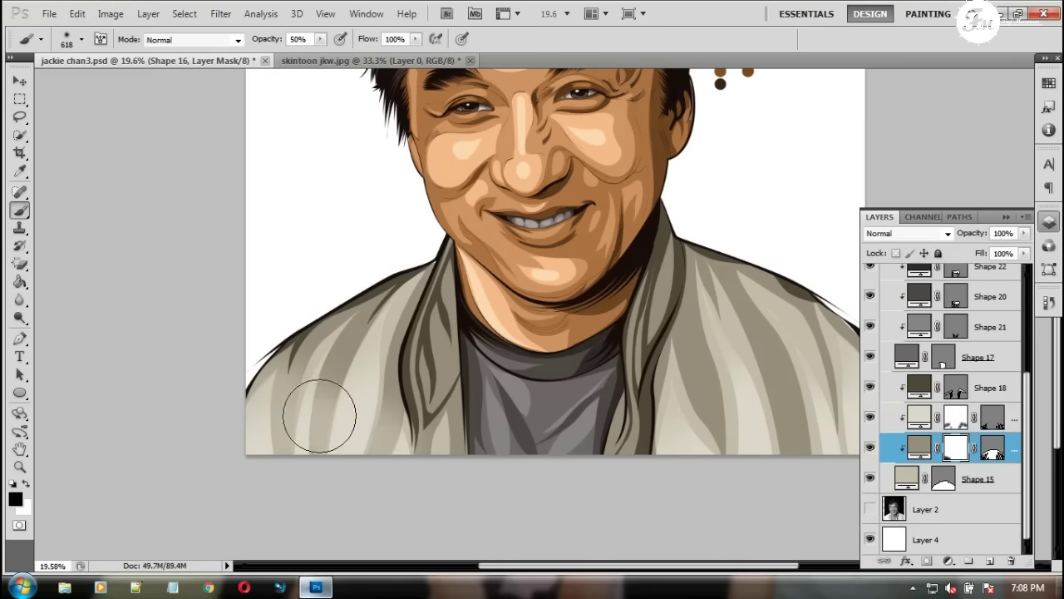
{"action": "left_click_drag", "start_coordinate": [737, 451], "coordinate": [524, 449]}
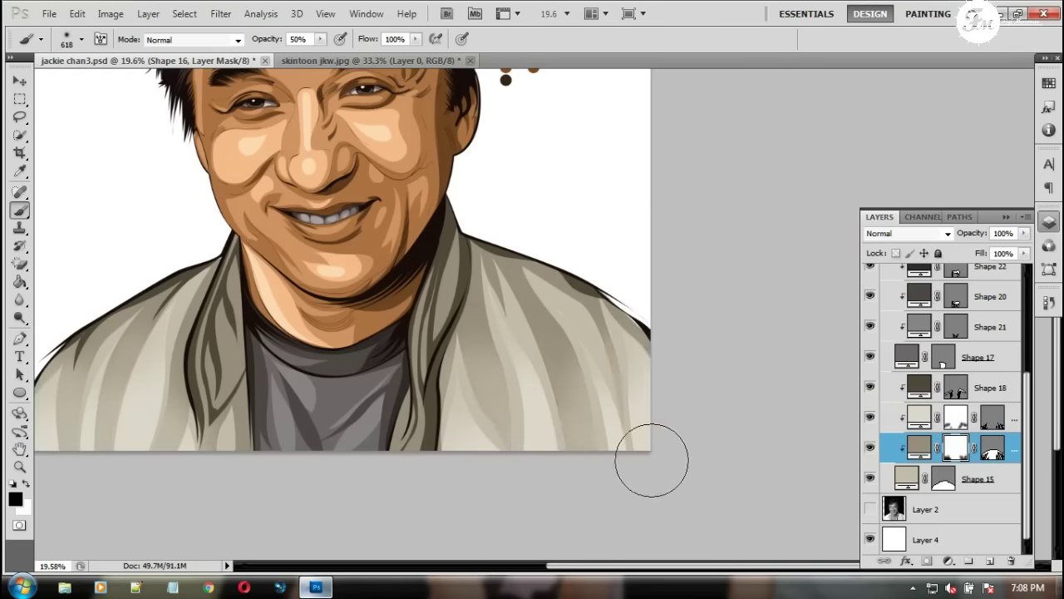
{"action": "left_click_drag", "start_coordinate": [652, 460], "coordinate": [766, 402]}
Add layer masks to Shapes 18, 21 and 20, then group the clothing layers
{"action": "key", "text": "alt+bracketright"}
{"action": "key", "text": "alt+bracketright"}
{"action": "left_click", "coordinate": [927, 561]}
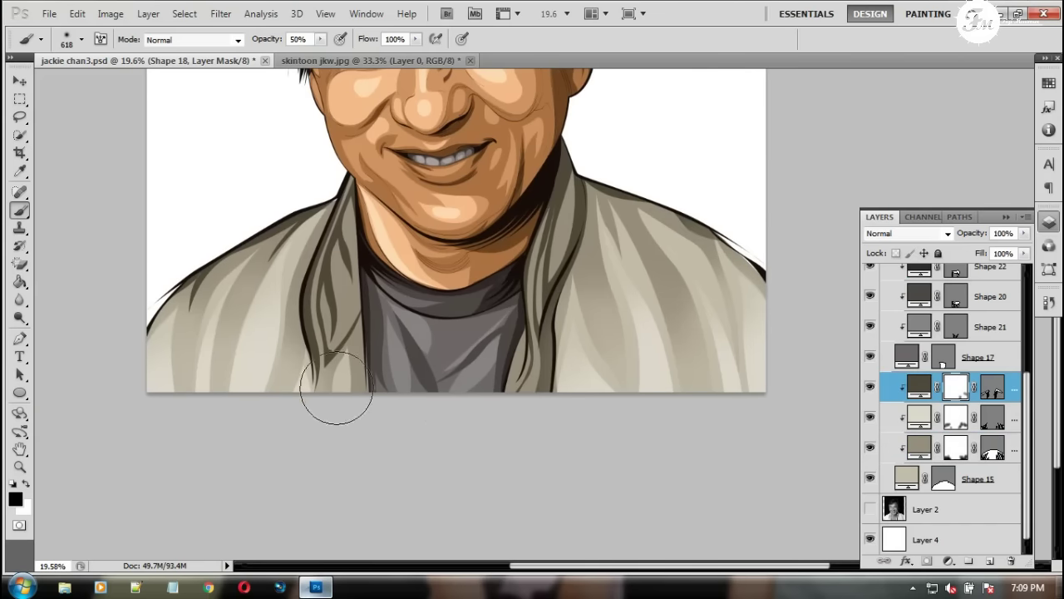
{"action": "key", "text": "alt+bracketright"}
{"action": "key", "text": "alt+bracketright"}
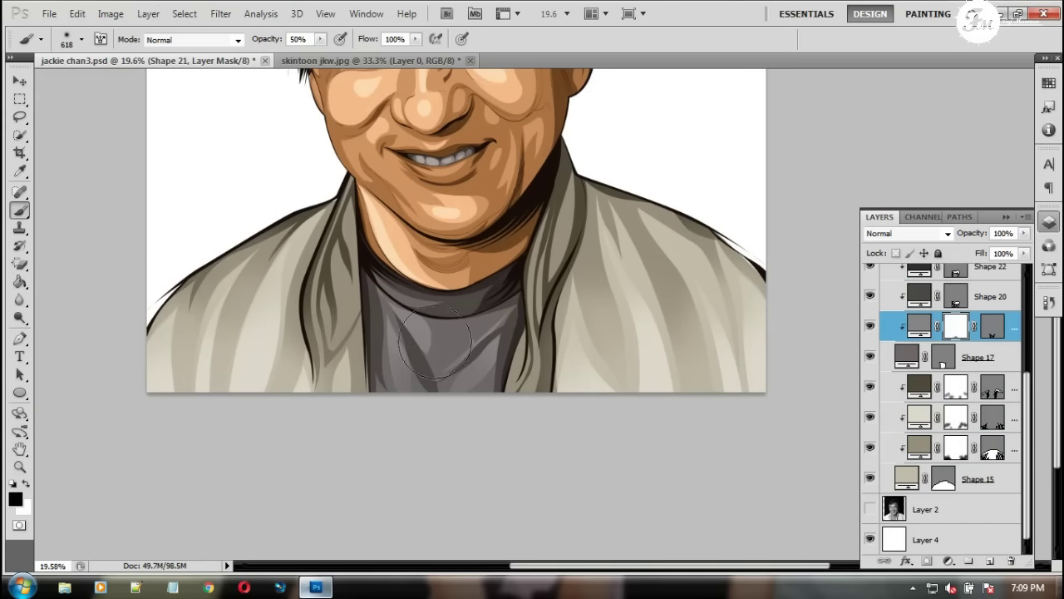
{"action": "key", "text": "alt+bracketright"}
{"action": "left_click", "coordinate": [927, 561]}
{"action": "scroll", "coordinate": [468, 351], "scroll_direction": "down", "scroll_amount": 3}
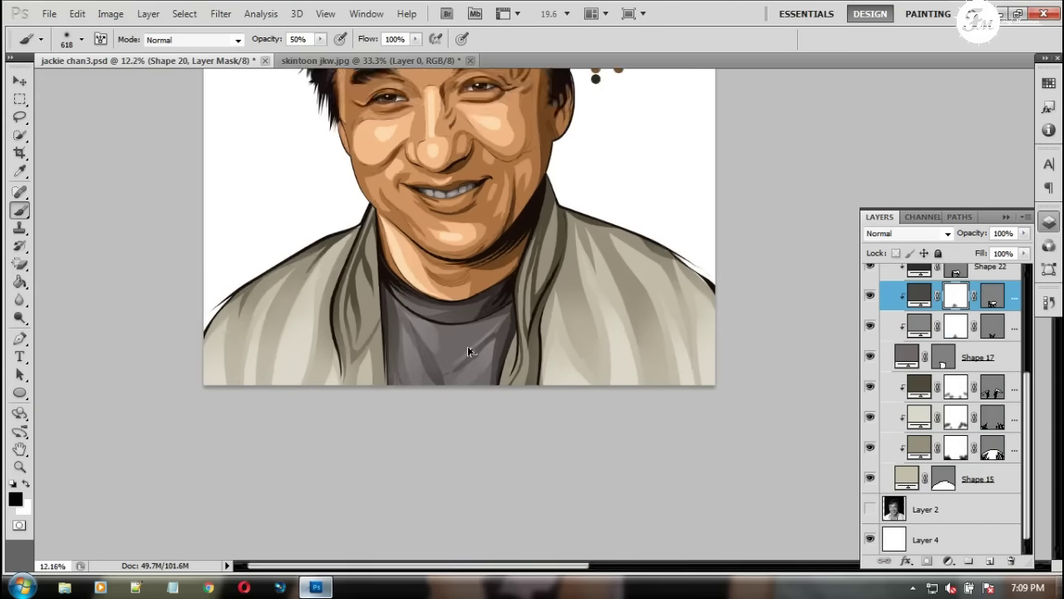
{"action": "scroll", "coordinate": [468, 351], "scroll_direction": "down", "scroll_amount": 2}
{"action": "key", "text": "ctrl+g"}
Name the clothing group 'baju'
{"action": "type", "text": "baju"}
{"action": "key", "text": "Return"}
{"action": "scroll", "coordinate": [565, 428], "scroll_direction": "up", "scroll_amount": 2}
{"action": "key", "text": "p"}
{"action": "scroll", "coordinate": [613, 361], "scroll_direction": "up", "scroll_amount": 2}
{"action": "scroll", "coordinate": [635, 324], "scroll_direction": "up", "scroll_amount": 1}
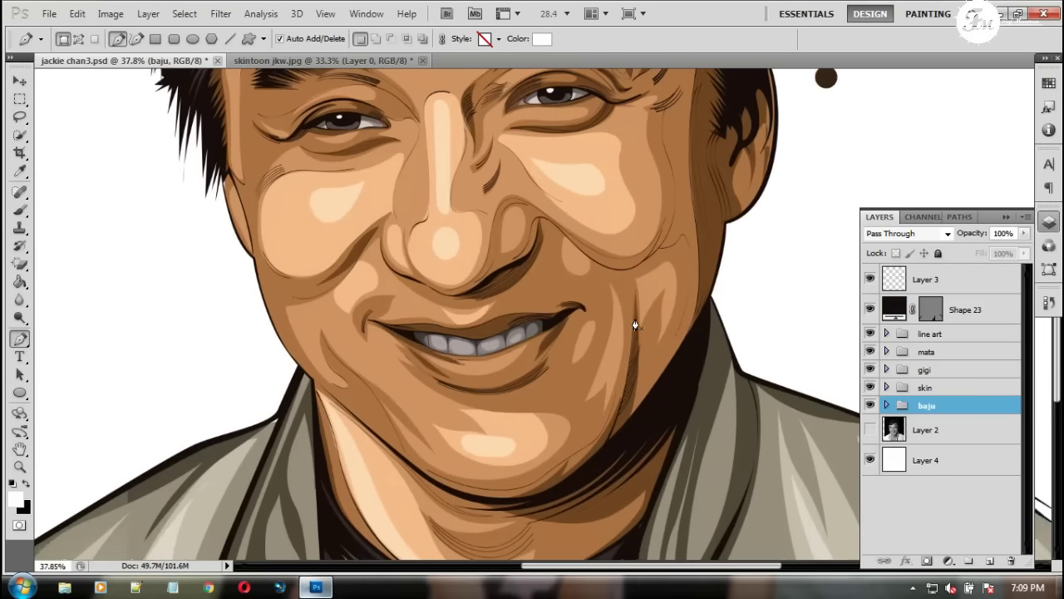
{"action": "scroll", "coordinate": [635, 324], "scroll_direction": "up", "scroll_amount": 1}
Hide the clothing group, reveal the reference photo and select the Shape 10 cheek layer
{"action": "left_click", "coordinate": [886, 387]}
{"action": "scroll", "coordinate": [948, 375], "scroll_direction": "down", "scroll_amount": 2}
{"action": "left_click", "coordinate": [870, 314]}
{"action": "left_click", "coordinate": [870, 485]}
{"action": "left_click", "coordinate": [869, 509]}
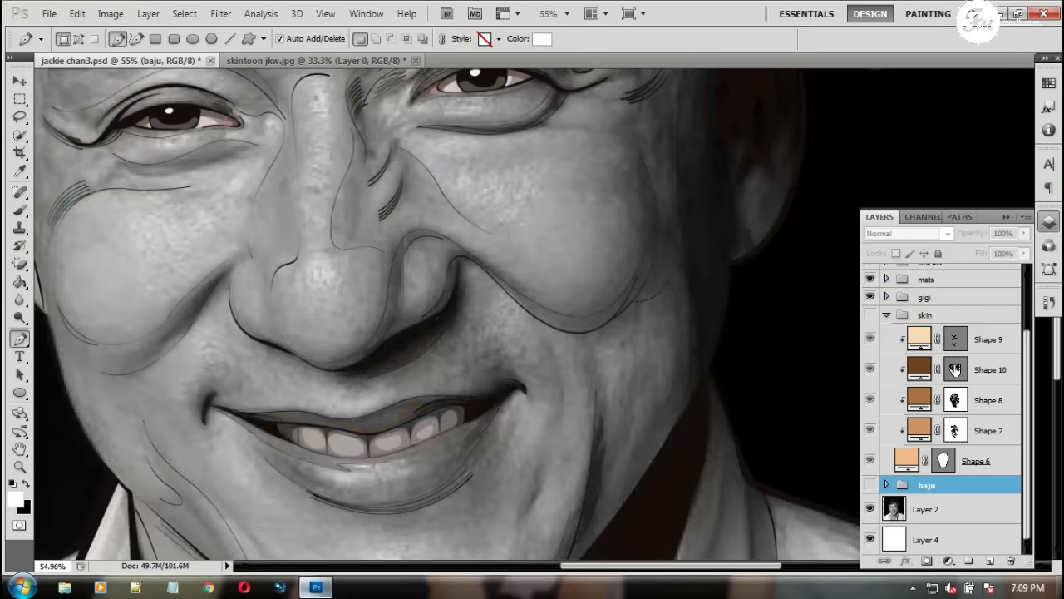
{"action": "left_click", "coordinate": [956, 369]}
Add an anchor point to refine the Shape 10 cheek shading path near the eye
{"action": "scroll", "coordinate": [550, 346], "scroll_direction": "up", "scroll_amount": 2}
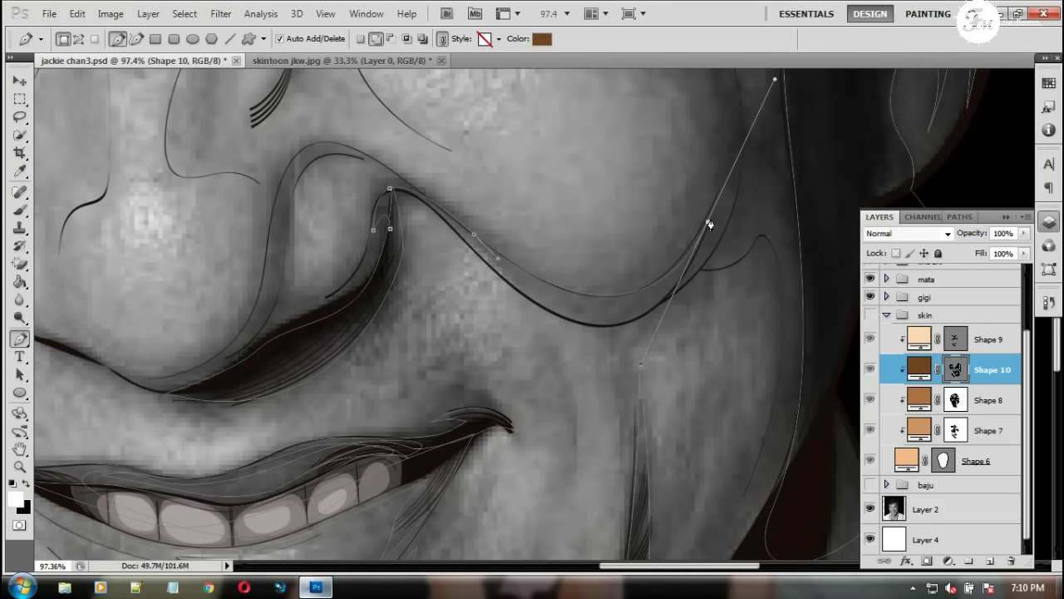
{"action": "left_click_drag", "start_coordinate": [548, 333], "coordinate": [541, 433]}
{"action": "left_click_drag", "start_coordinate": [565, 324], "coordinate": [570, 341]}
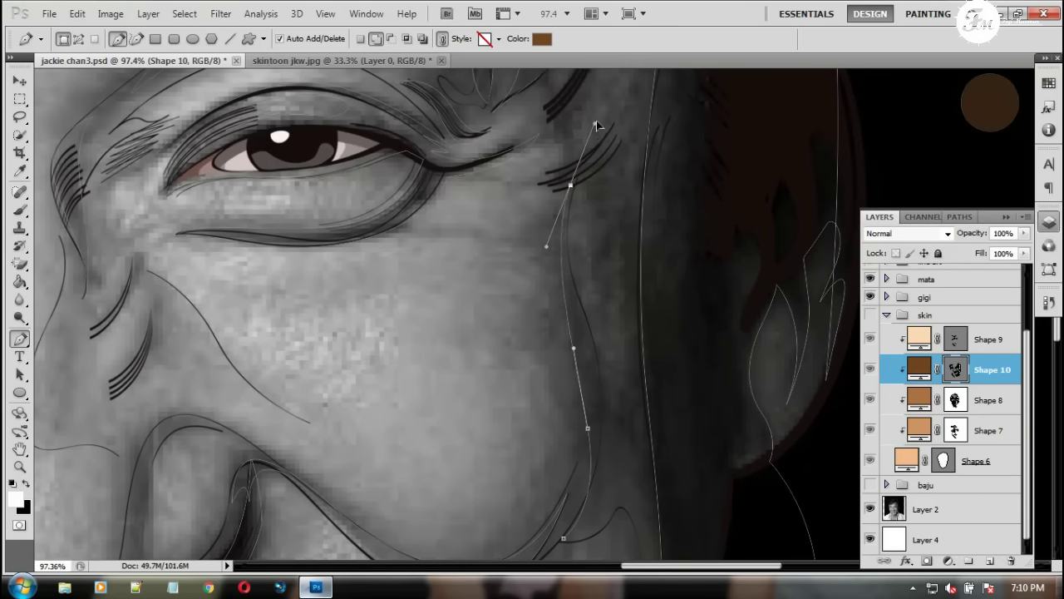
{"action": "left_click", "coordinate": [577, 292]}
{"action": "scroll", "coordinate": [588, 433], "scroll_direction": "down", "scroll_amount": 3}
{"action": "mouse_move", "coordinate": [619, 453]}
{"action": "left_mouse_down"}
{"action": "mouse_move", "coordinate": [653, 162]}
{"action": "mouse_move", "coordinate": [554, 455]}
{"action": "left_mouse_up"}
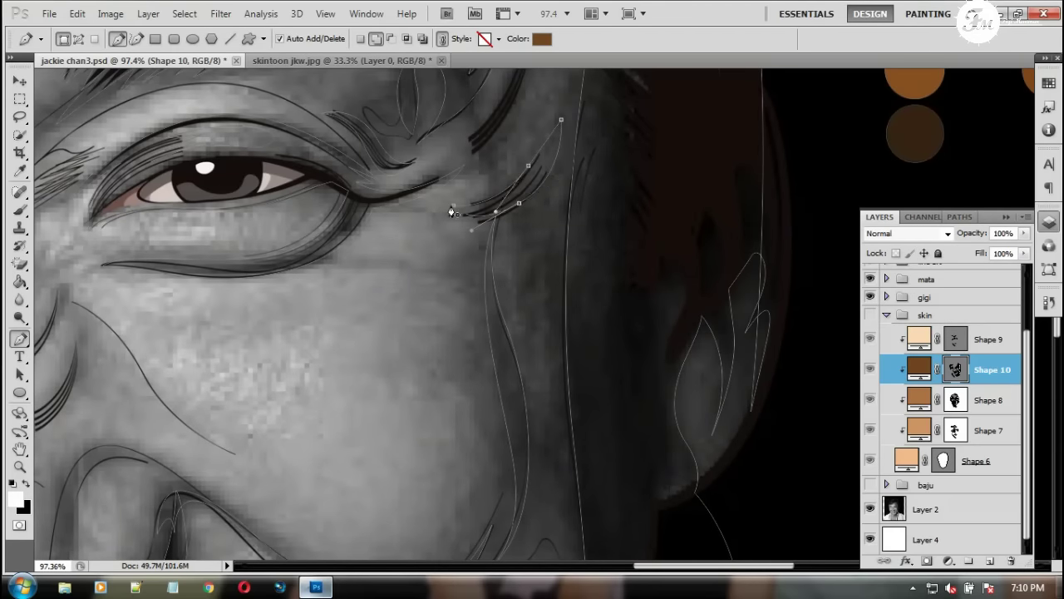
{"action": "scroll", "coordinate": [452, 212], "scroll_direction": "up", "scroll_amount": 3}
{"action": "scroll", "coordinate": [572, 210], "scroll_direction": "down", "scroll_amount": 3}
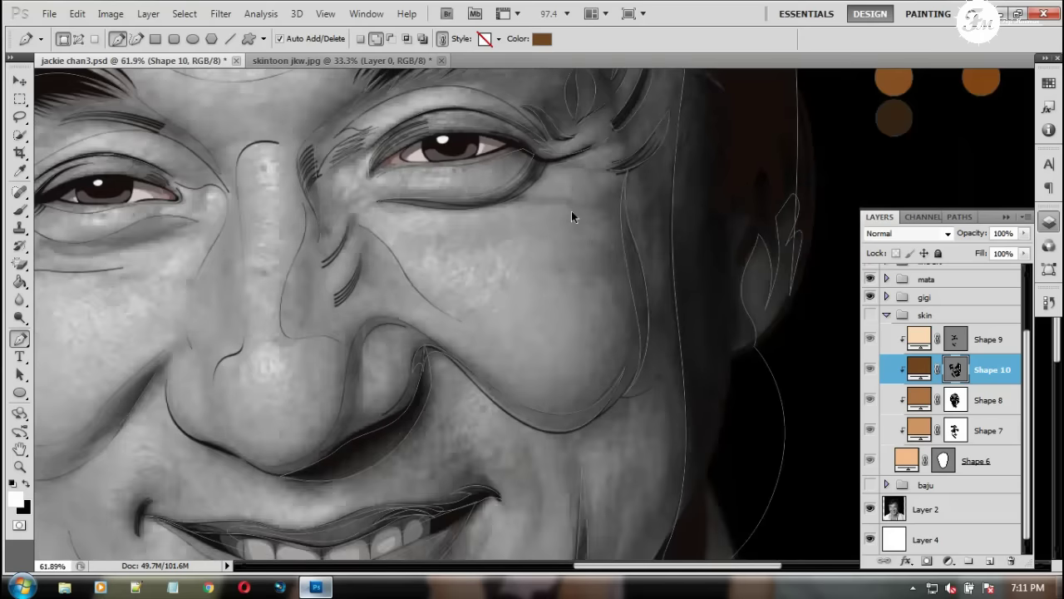
{"action": "scroll", "coordinate": [617, 315], "scroll_direction": "down", "scroll_amount": 2}
{"action": "left_click_drag", "start_coordinate": [646, 329], "coordinate": [617, 369]}
Show the skin and clothing groups again and start a flame shape beside the portrait
{"action": "left_click", "coordinate": [988, 400]}
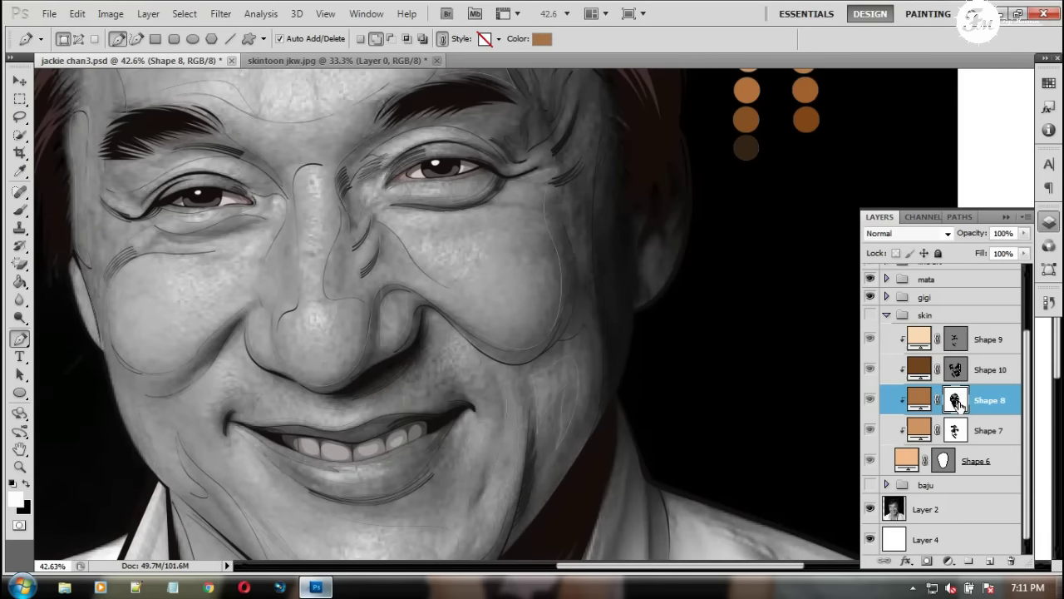
{"action": "left_click", "coordinate": [870, 484]}
{"action": "left_click", "coordinate": [869, 315]}
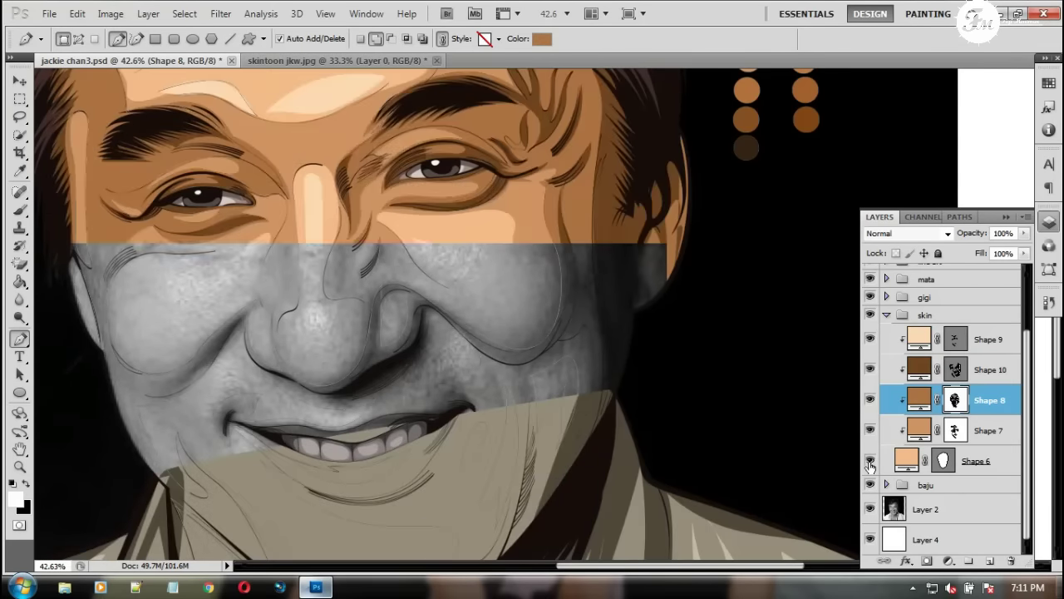
{"action": "left_click", "coordinate": [870, 461]}
{"action": "left_click", "coordinate": [987, 430]}
{"action": "scroll", "coordinate": [525, 368], "scroll_direction": "down", "scroll_amount": 3}
{"action": "left_click", "coordinate": [990, 369]}
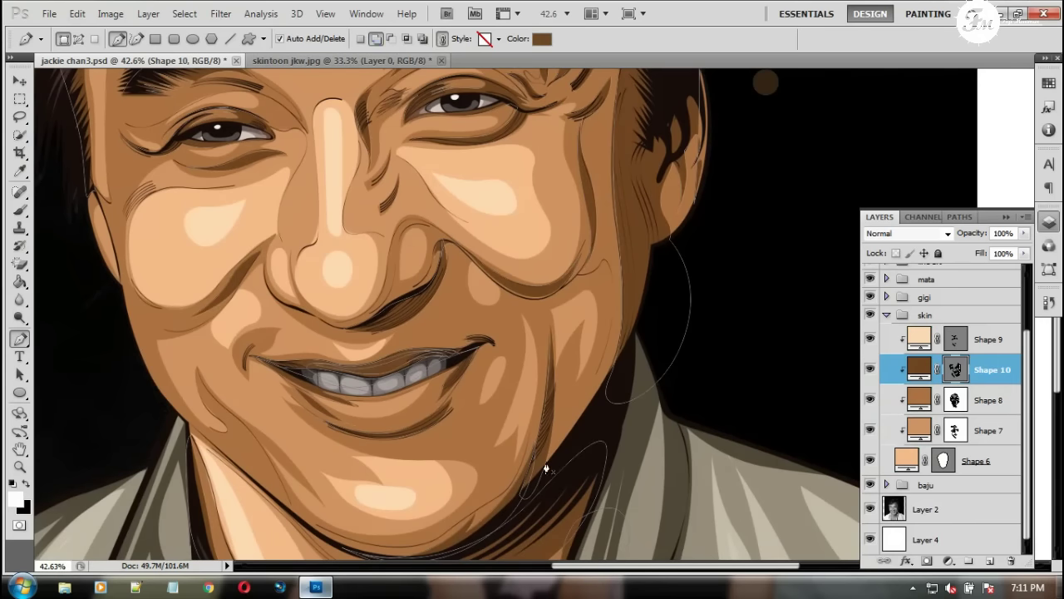
{"action": "left_click", "coordinate": [542, 457]}
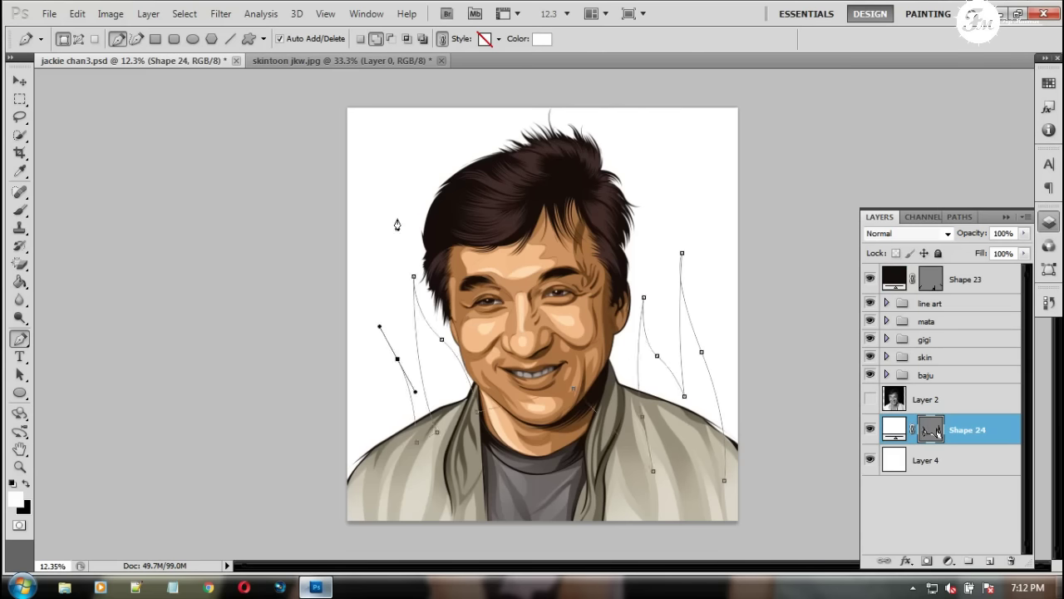
Fill the Shape 24 flame shapes with pale beige #c7be98
{"action": "double_click", "coordinate": [894, 429]}
{"action": "left_click", "coordinate": [745, 318]}
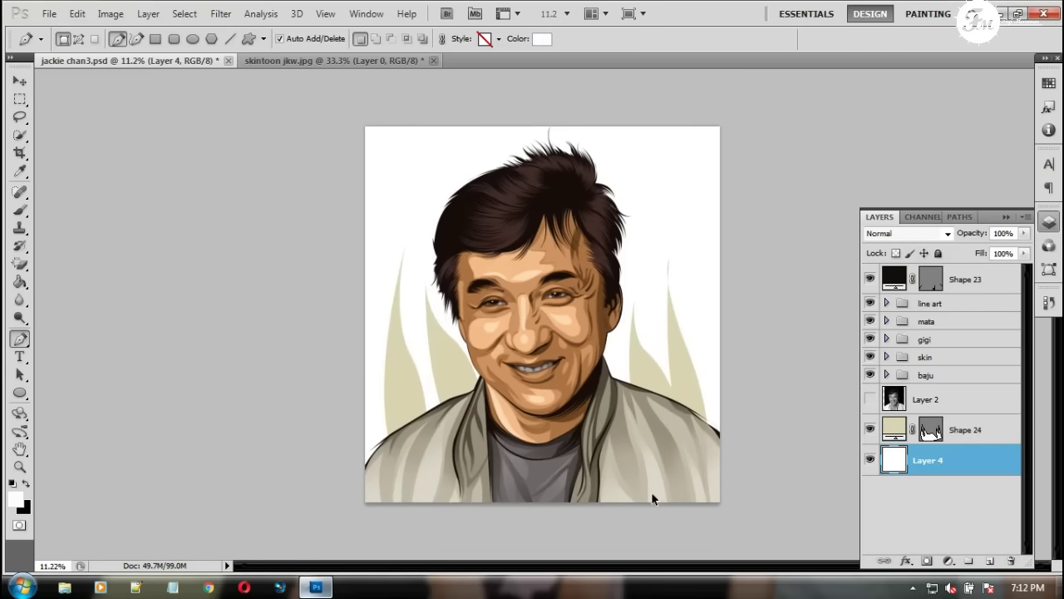
{"action": "double_click", "coordinate": [895, 429]}
{"action": "left_click_drag", "start_coordinate": [770, 327], "coordinate": [758, 321]}
{"action": "key", "text": "Return"}
{"action": "scroll", "coordinate": [612, 442], "scroll_direction": "up", "scroll_amount": 2}
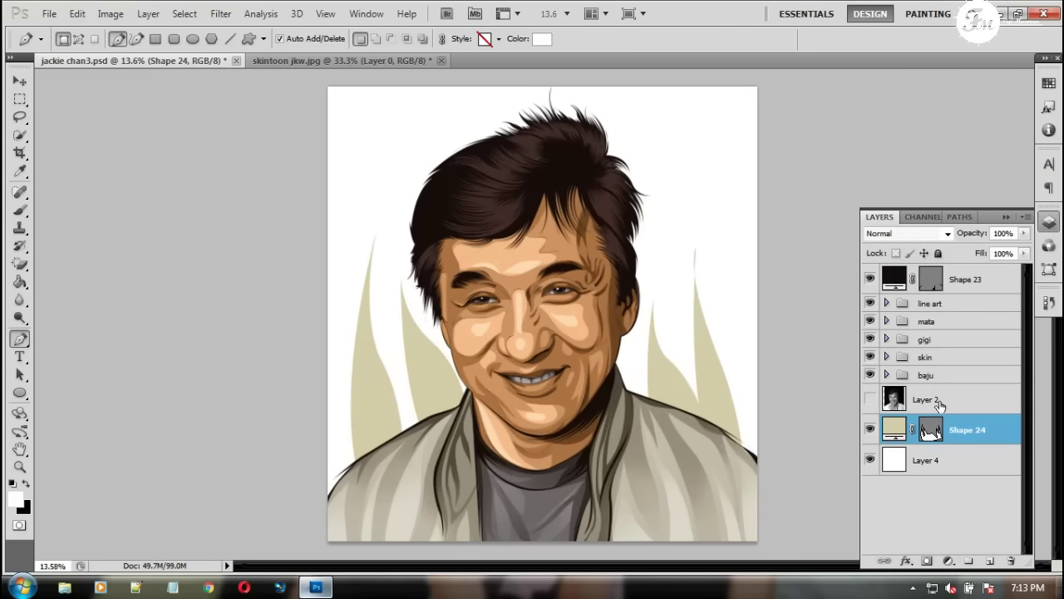
{"action": "key", "text": "alt+bracketright"}
{"action": "key", "text": "t"}
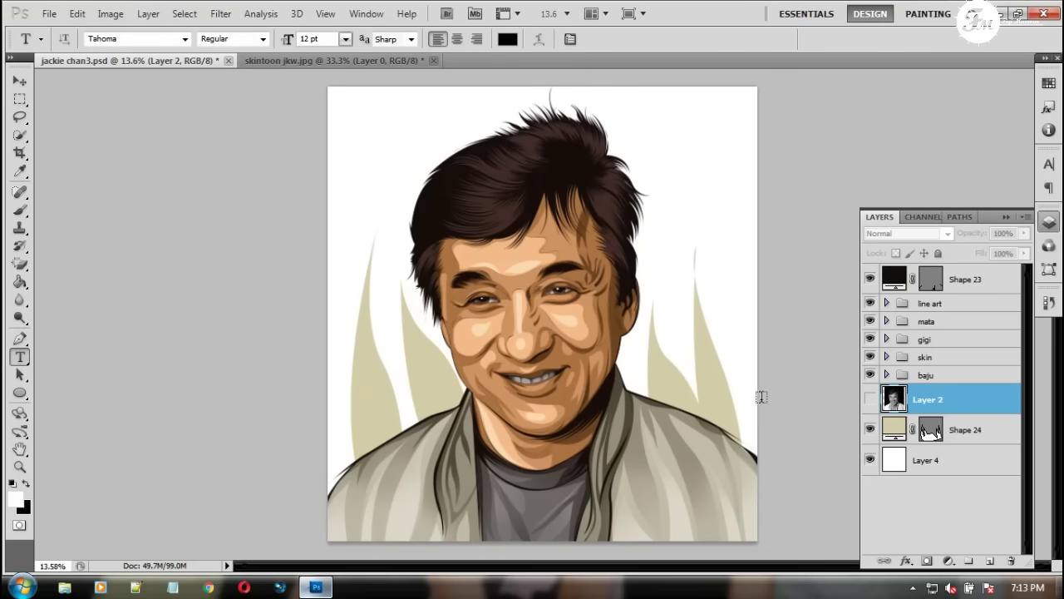
Type the author's handle as watermark text at 150 pt beside the face
{"action": "left_click", "coordinate": [656, 380]}
{"action": "left_click", "coordinate": [345, 38]}
{"action": "left_click", "coordinate": [328, 302]}
{"action": "type", "text": "100pt"}
{"action": "key", "text": "BackSpace"}
{"action": "key", "text": "BackSpace"}
{"action": "key", "text": "Return"}
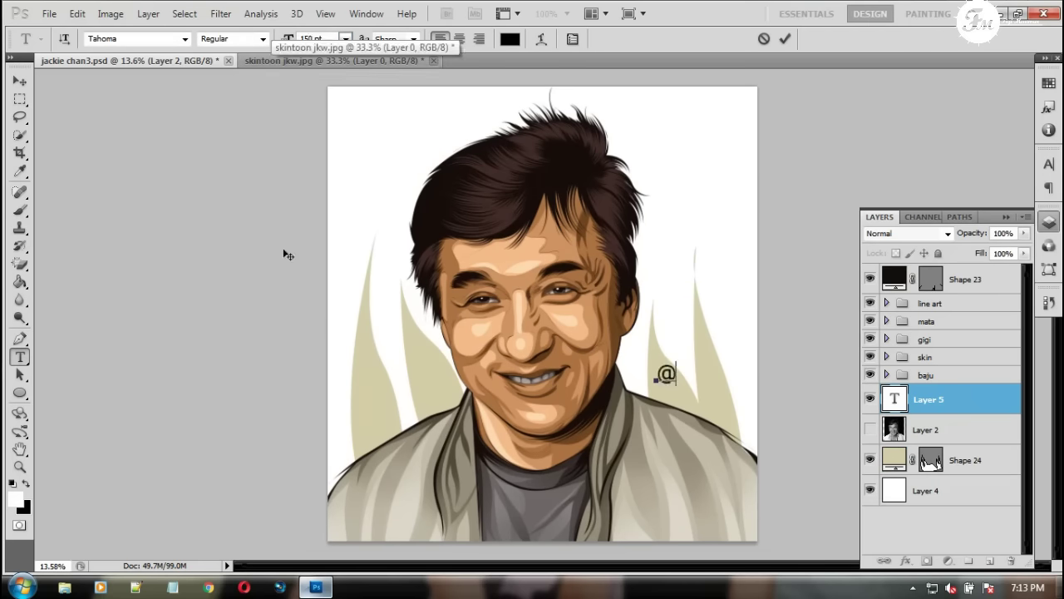
{"action": "type", "text": "fiqi_mua"}
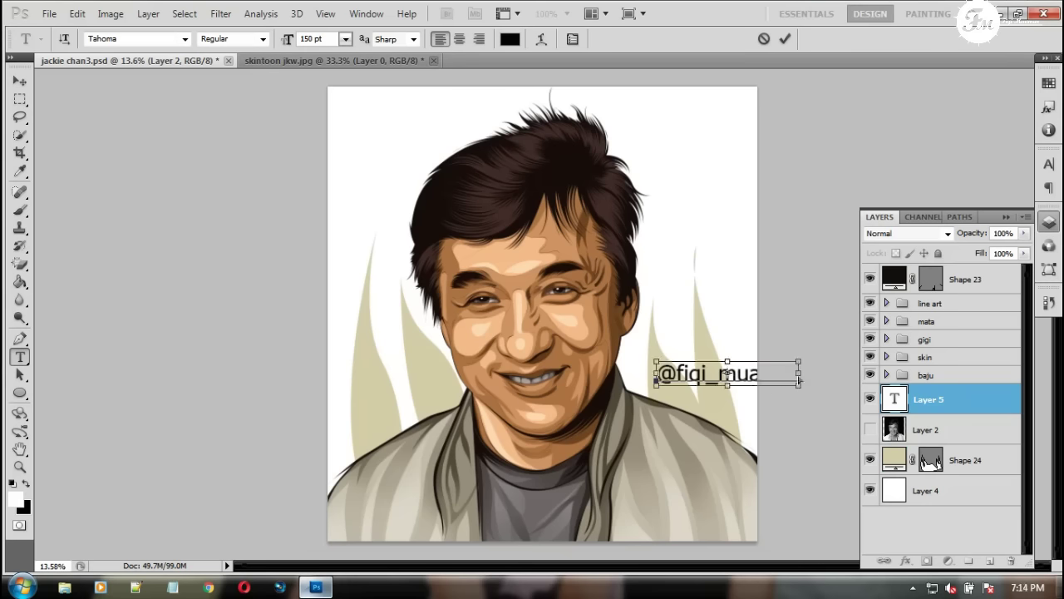
{"action": "type", "text": "mar"}
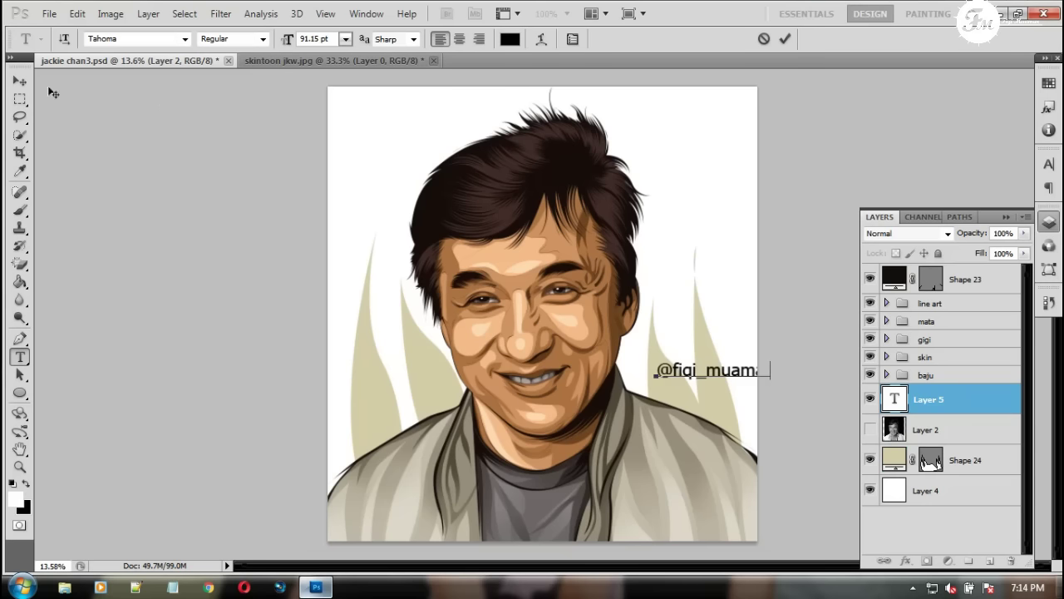
{"action": "key", "text": "ctrl+Return"}
Set the watermark to 32% opacity, move it down-right and scale it smaller
{"action": "key", "text": "3"}
{"action": "key", "text": "2"}
{"action": "left_click_drag", "start_coordinate": [697, 368], "coordinate": [720, 391]}
{"action": "key", "text": "ctrl+t"}
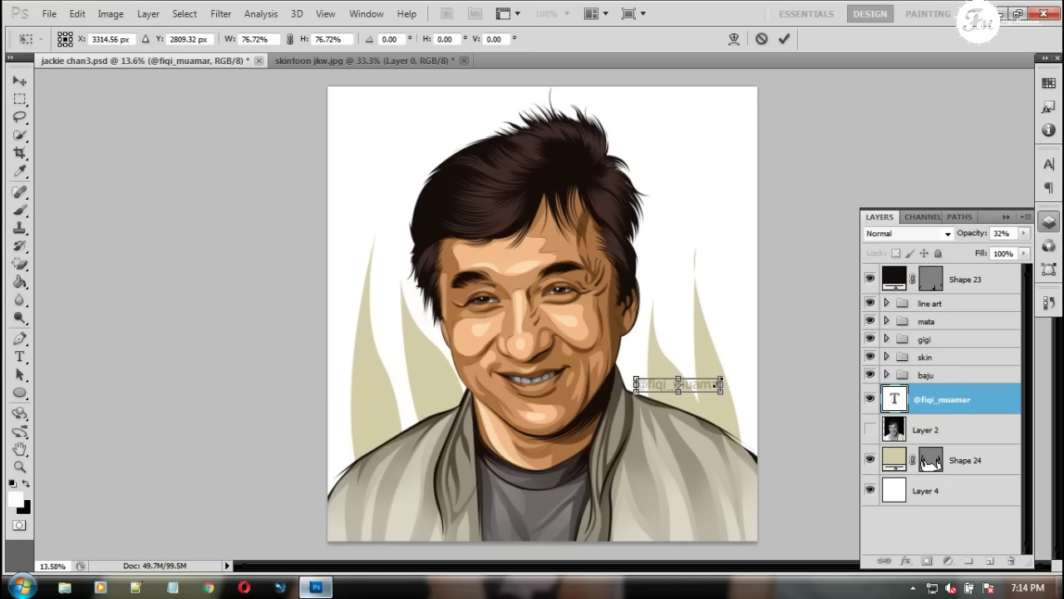
{"action": "key", "text": "Return"}
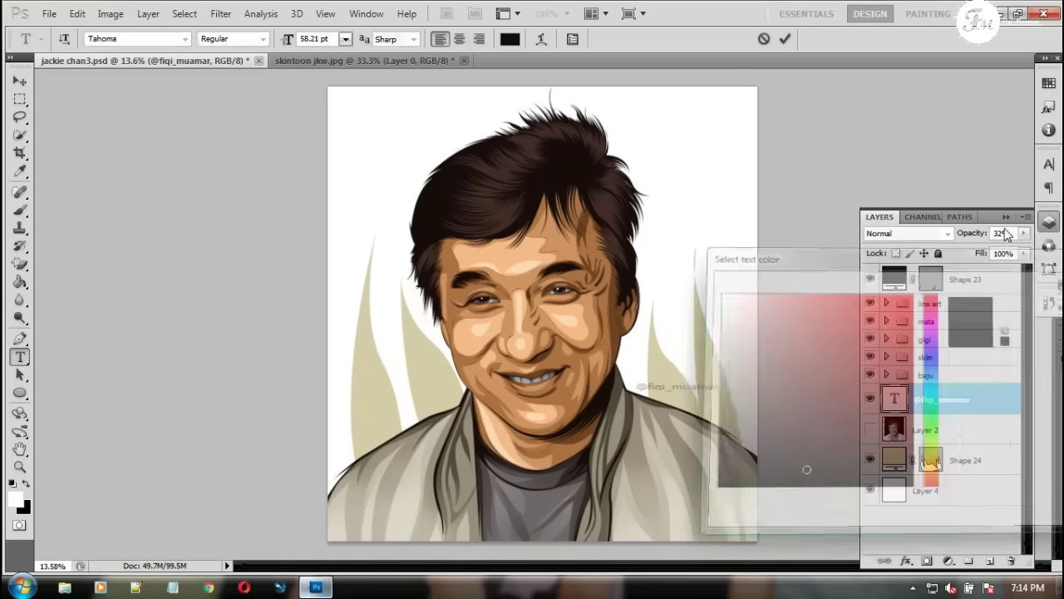
{"action": "left_click", "coordinate": [1025, 234]}
Group the flame shape and white backdrop layers as 'background'
{"action": "left_click", "coordinate": [937, 459]}
{"action": "left_click", "coordinate": [937, 491], "text": "shift"}
{"action": "key", "text": "ctrl+g"}
{"action": "type", "text": "background"}
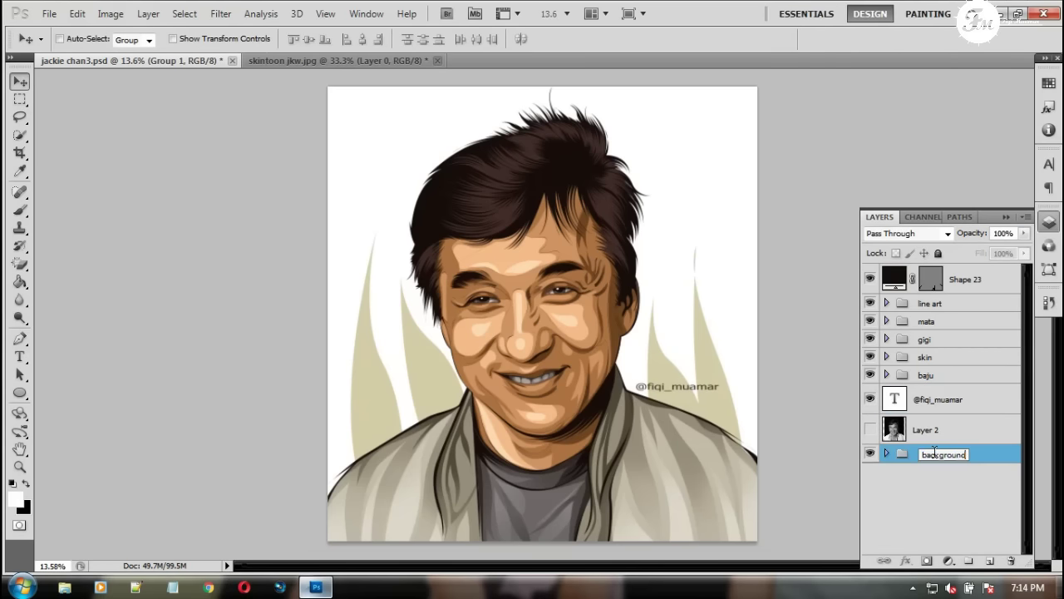
{"action": "key", "text": "Return"}
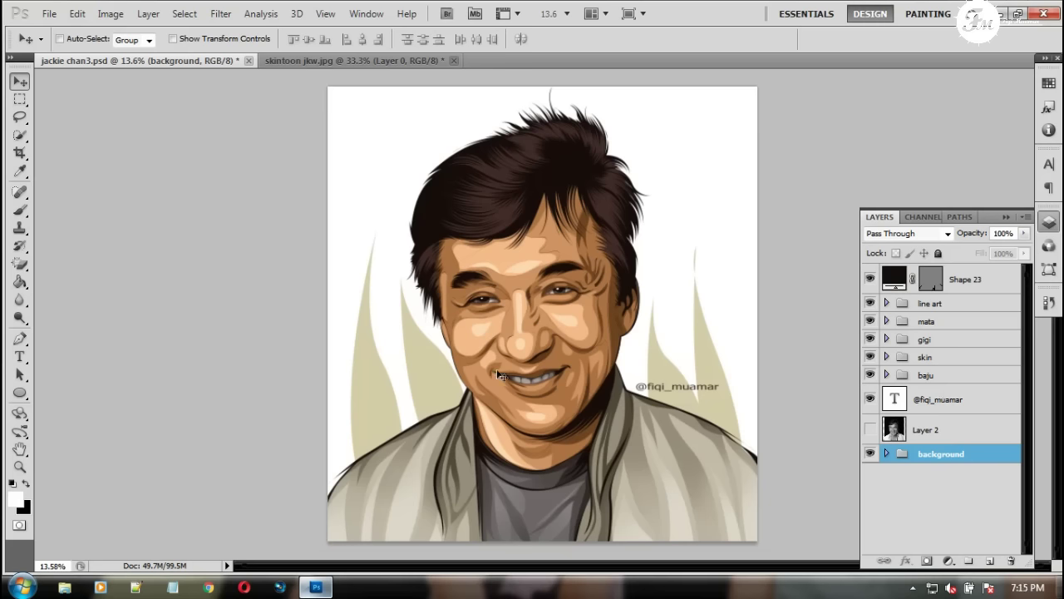